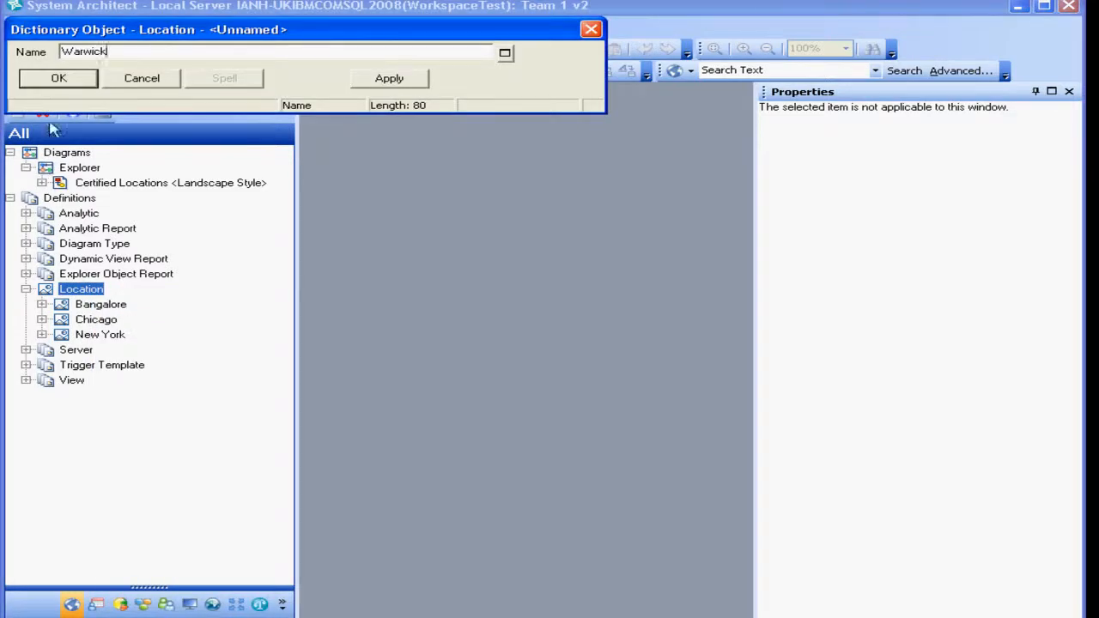
Create a new Location definition named Warwick, keeping its organization type as Conceptual.
click(71, 78)
click(81, 410)
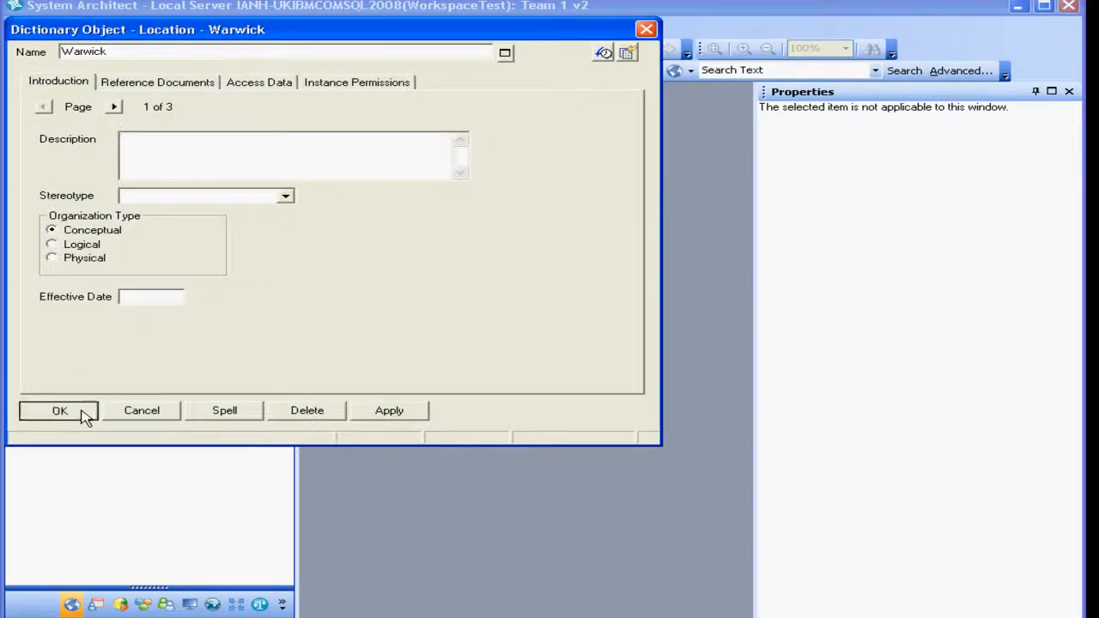
Give the Warwick location the description "Warwick Location" and the stereotype Building, and save its properties.
click(115, 354)
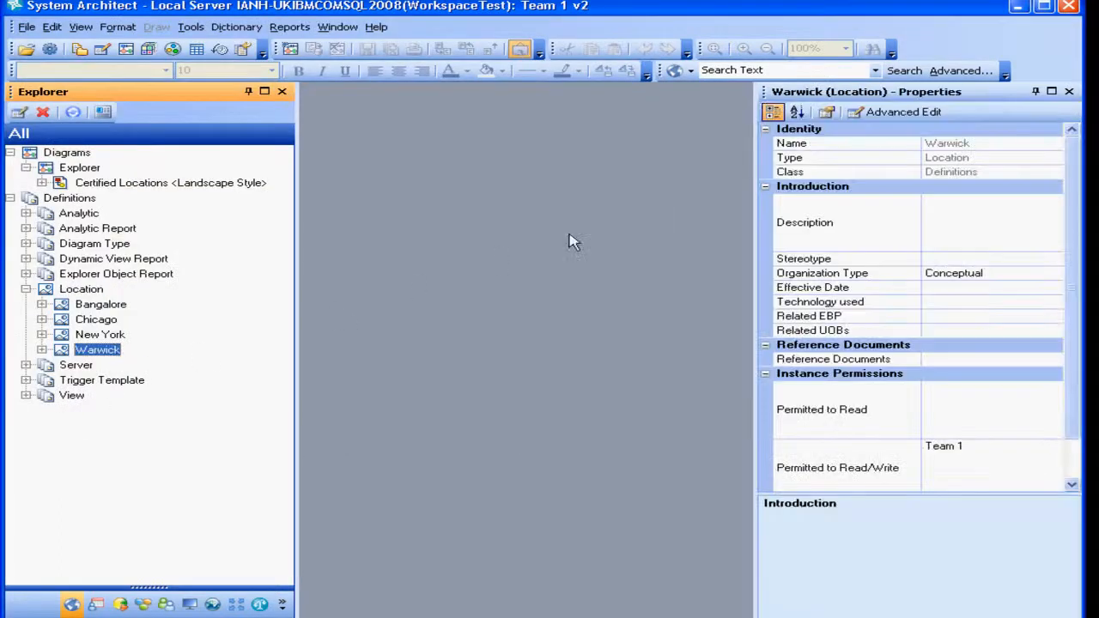
click(827, 114)
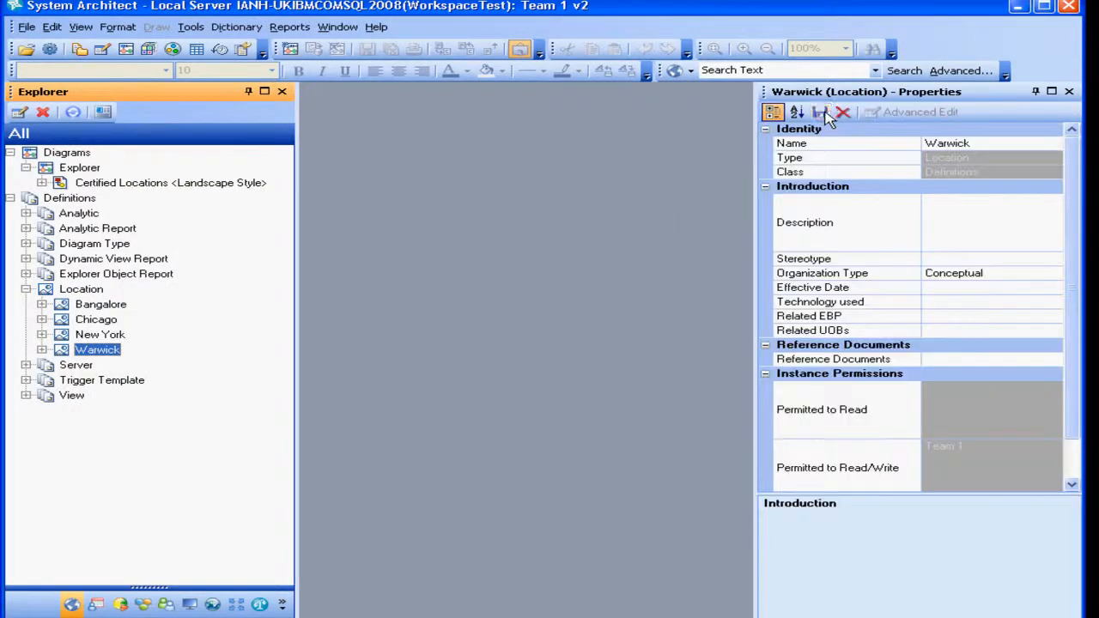
click(933, 222)
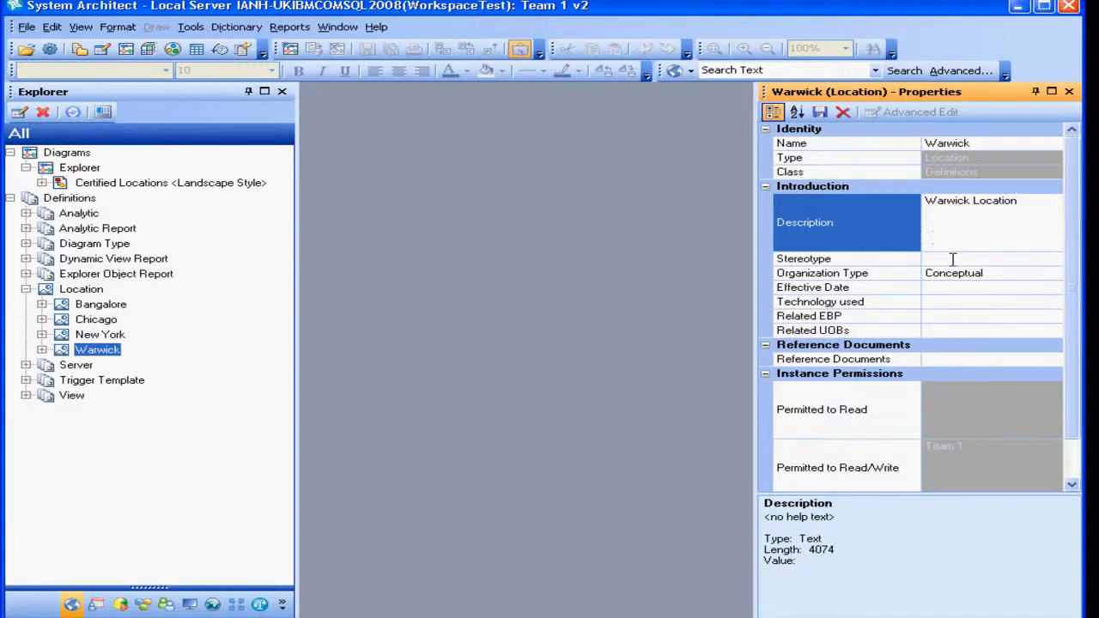
click(948, 259)
click(1051, 259)
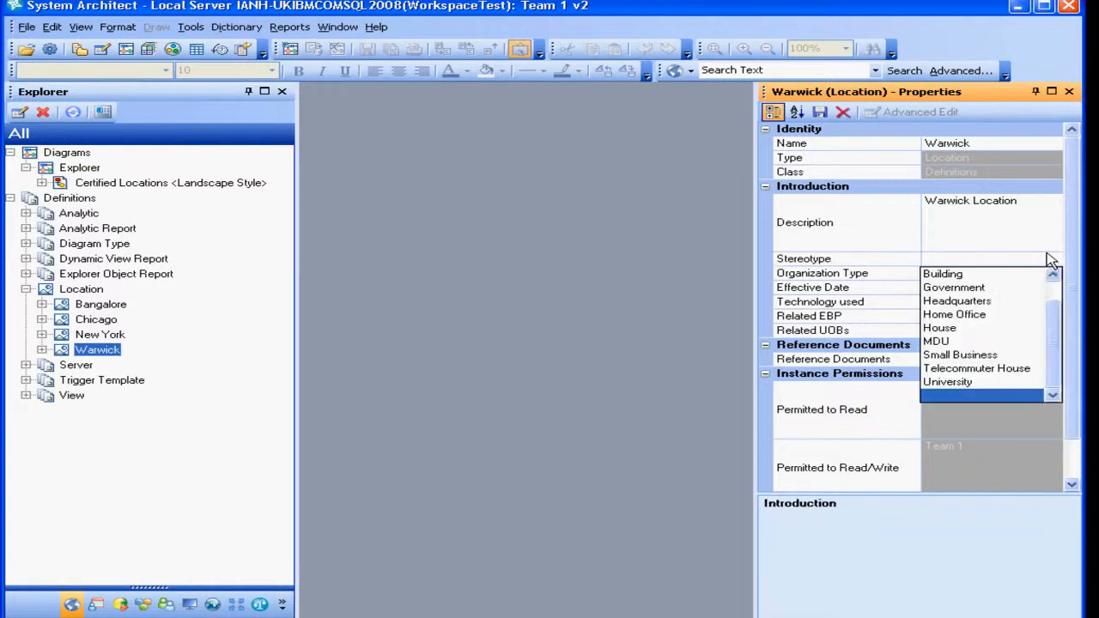
click(960, 275)
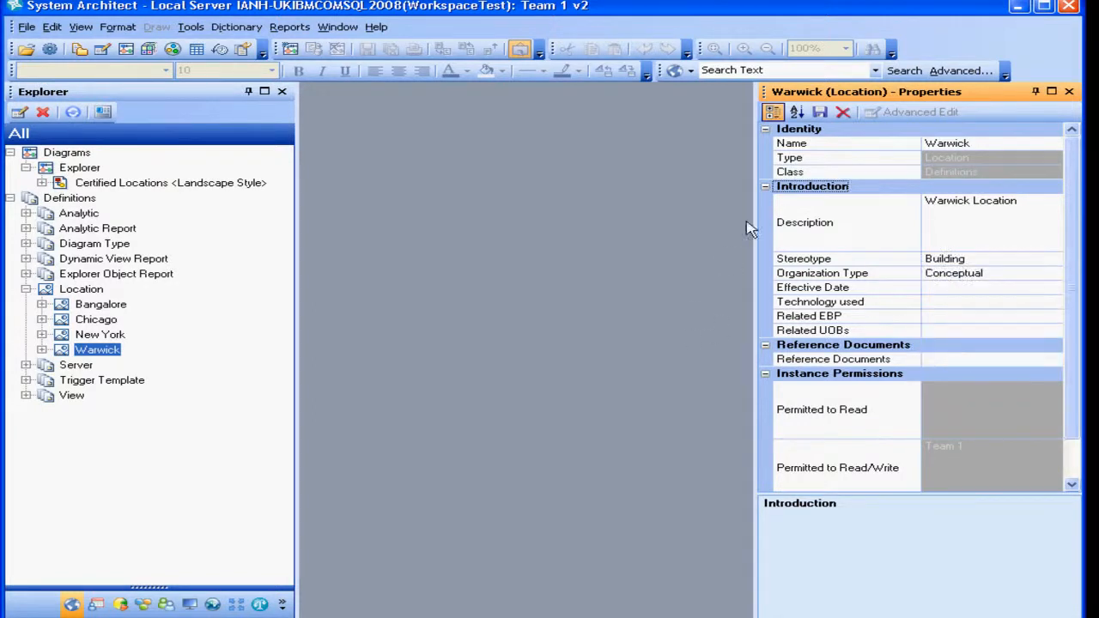
click(819, 113)
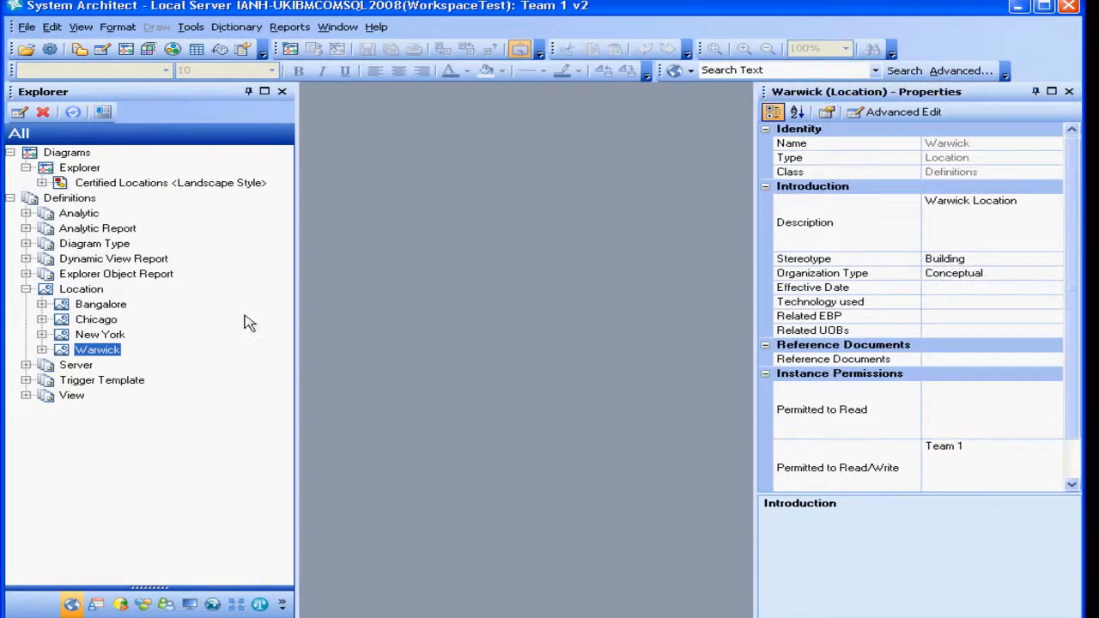
Set the Chicago location's effective date to 04/01/2011 and save its properties.
click(99, 321)
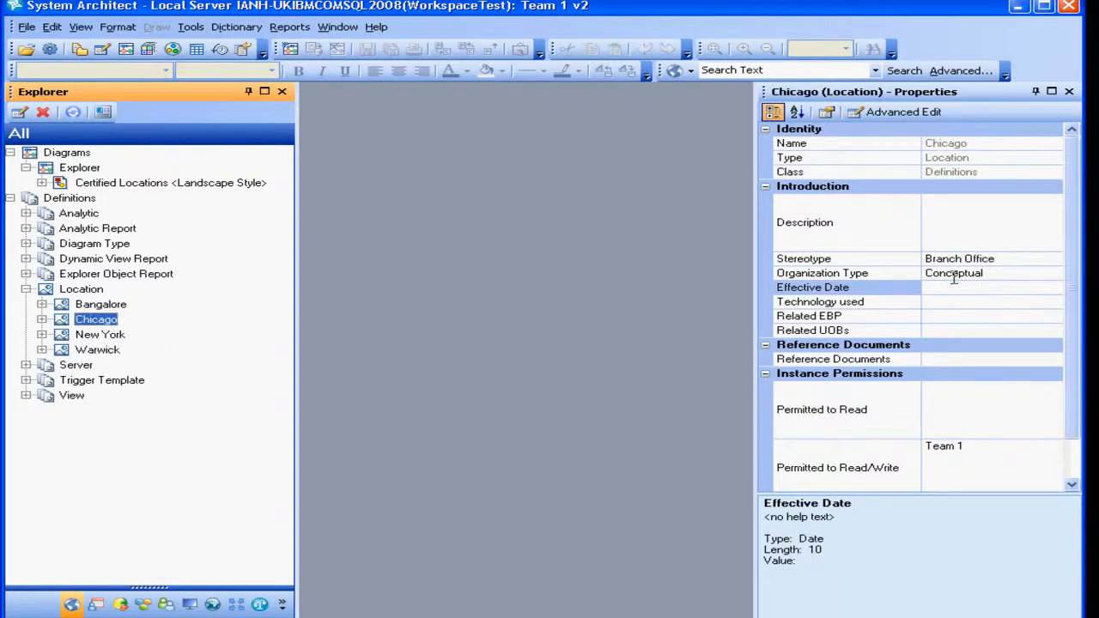
click(826, 113)
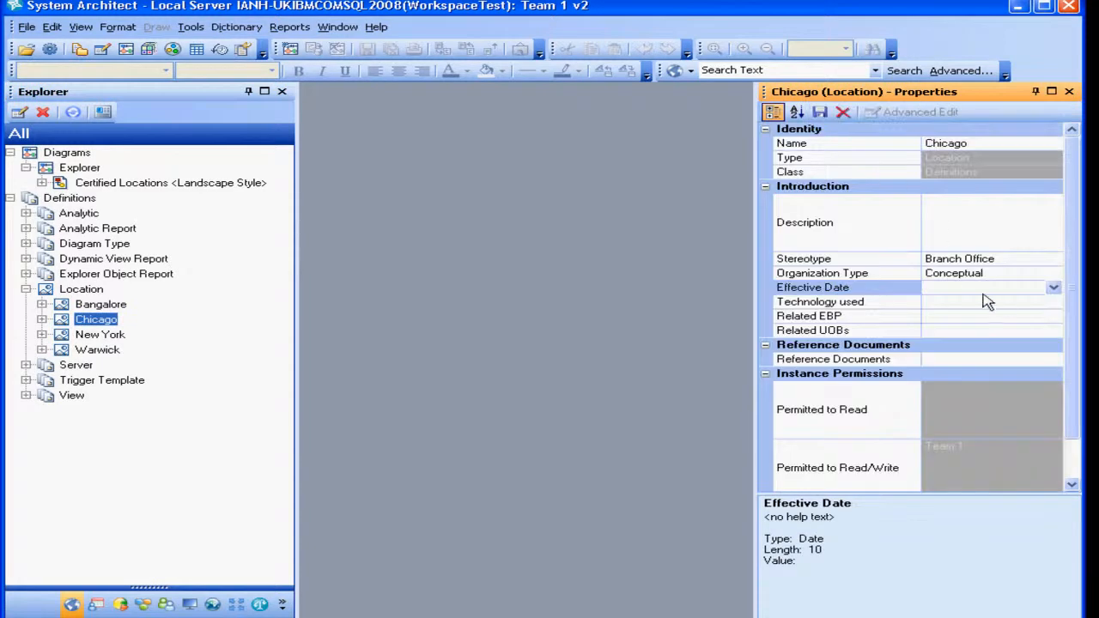
click(1053, 289)
click(1046, 309)
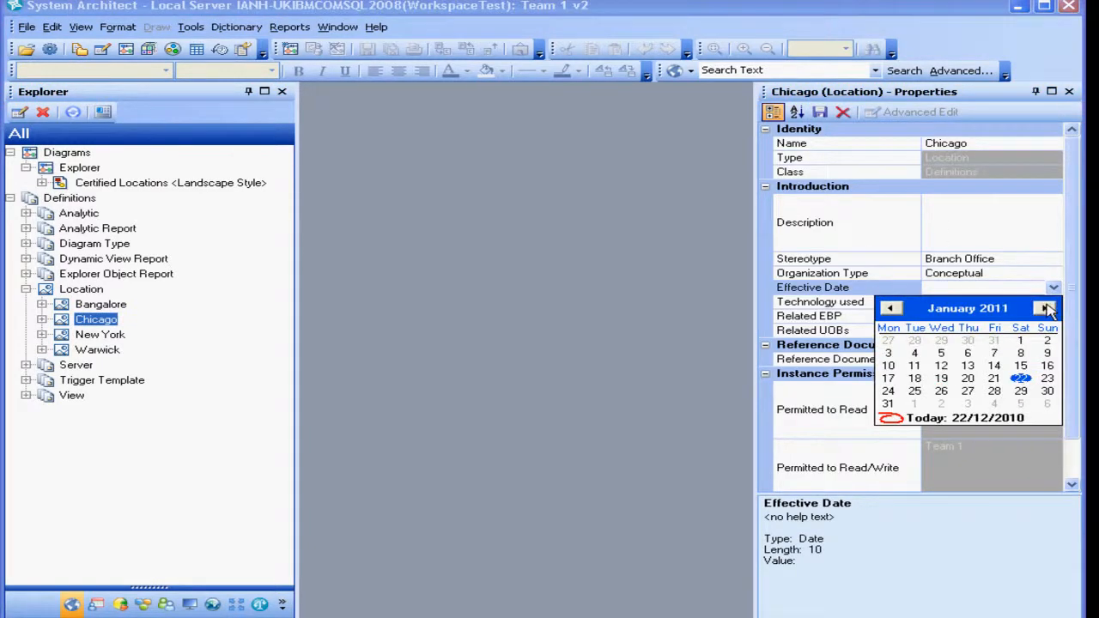
click(914, 353)
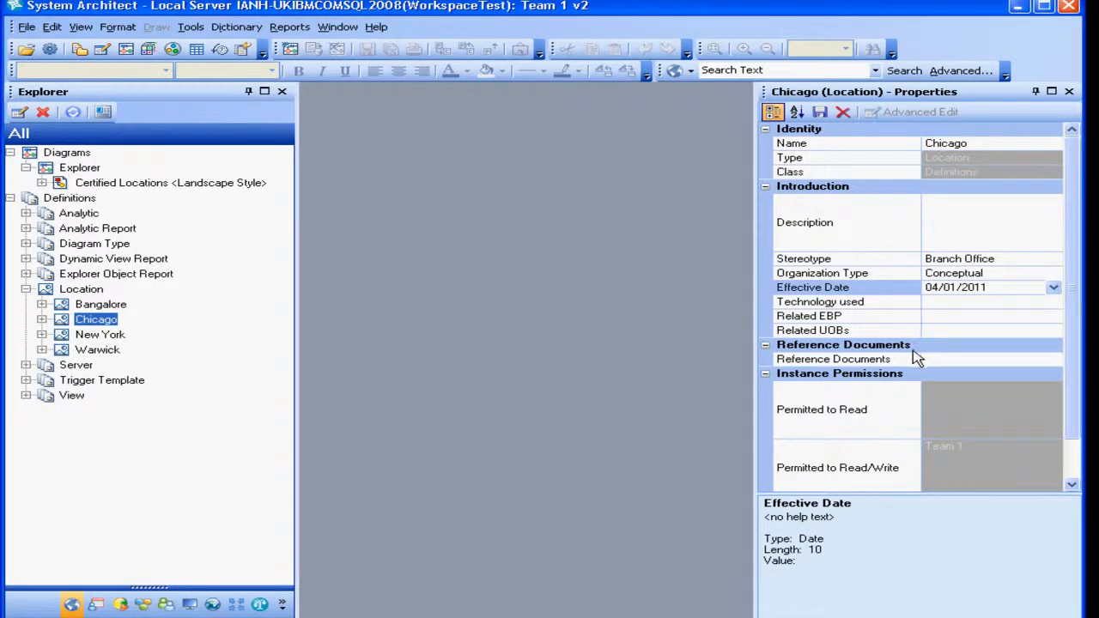
click(826, 115)
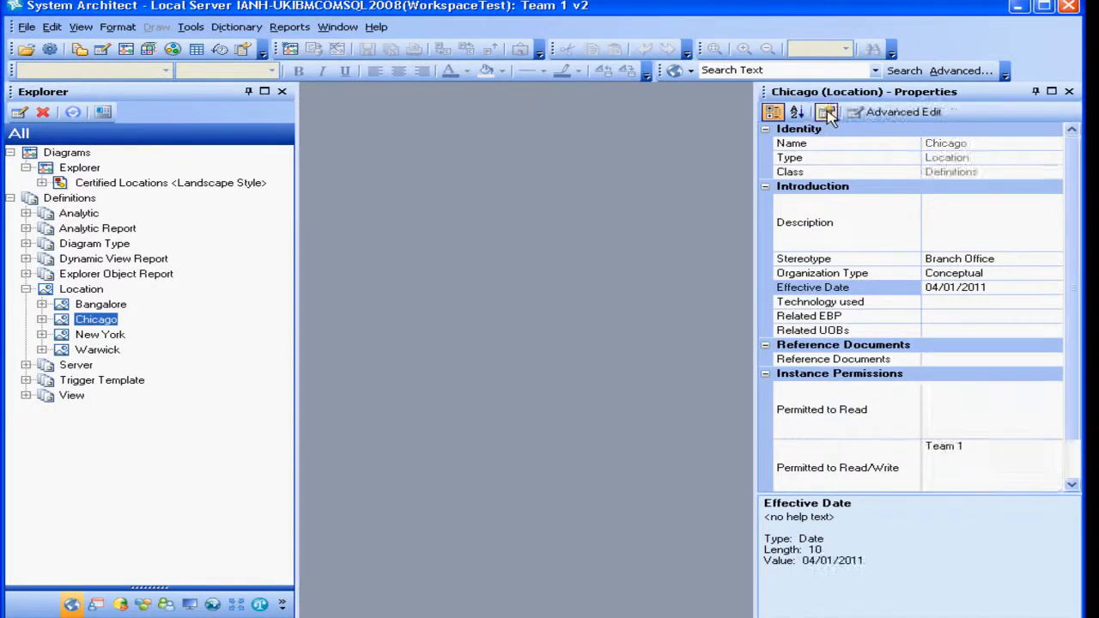
Open the Certified Locations diagram and add the Bangalore, New York and Warwick locations to it.
click(98, 350)
double_click(133, 185)
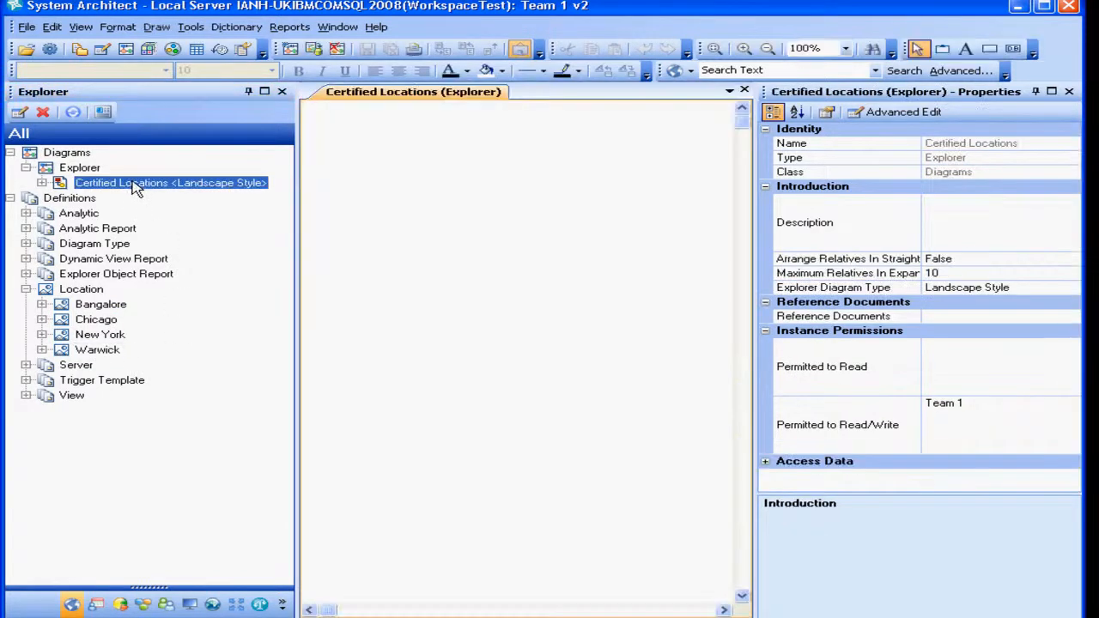
click(100, 307)
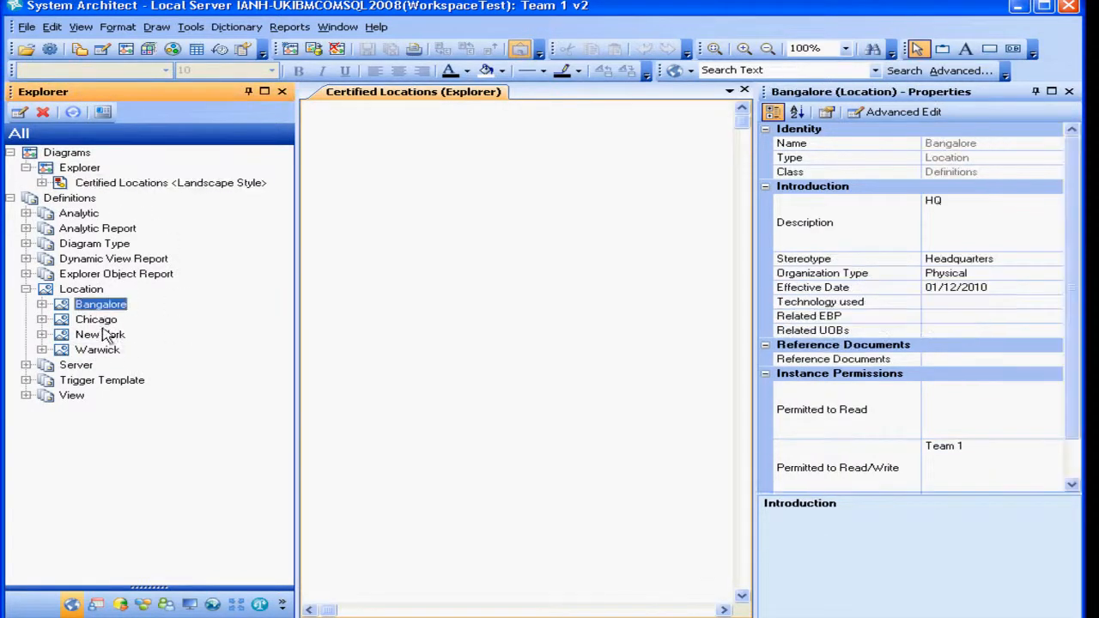
ctrl+click(100, 335)
ctrl+click(99, 349)
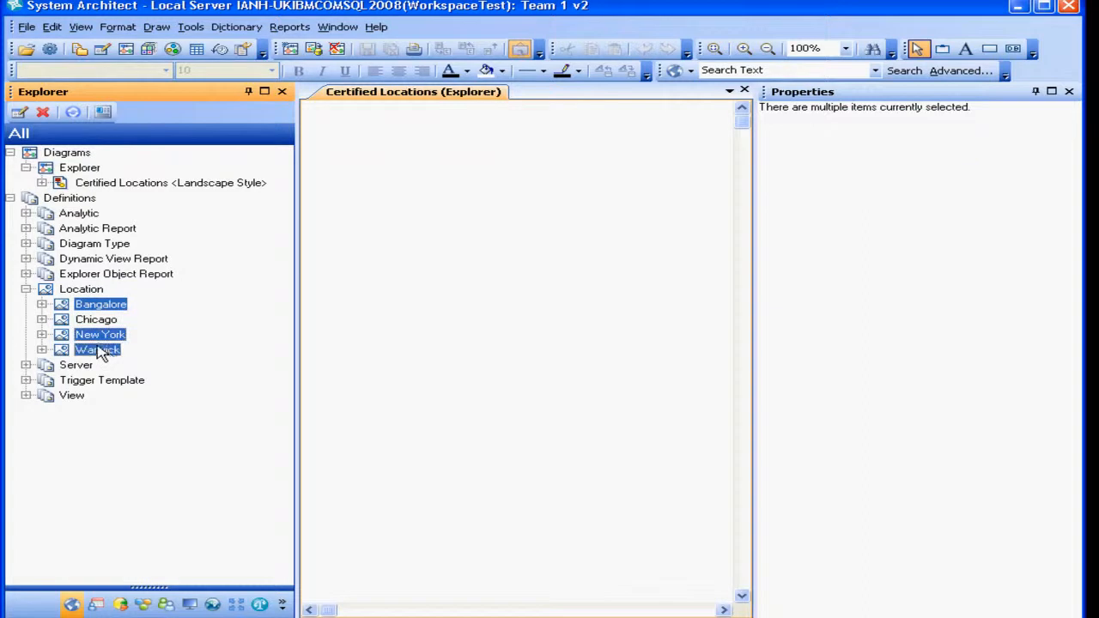
drag(109, 359, 473, 337)
Reposition the Location frame, extend it downward, and place the New York building between Bangalore and Warwick in one column.
drag(535, 370, 409, 189)
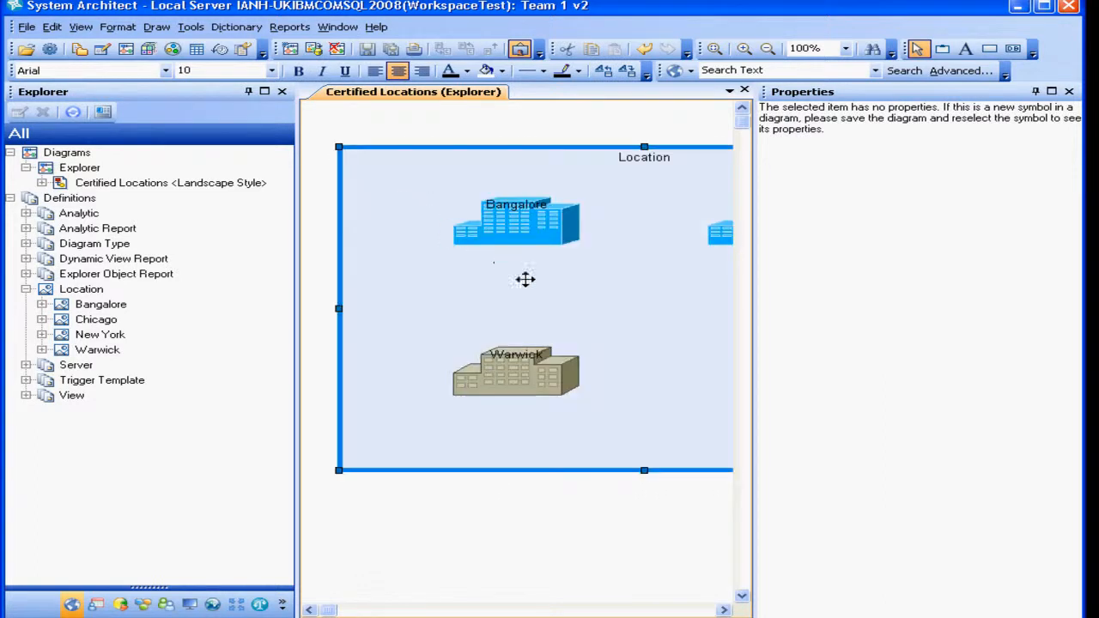
drag(644, 471, 653, 593)
drag(723, 273, 469, 373)
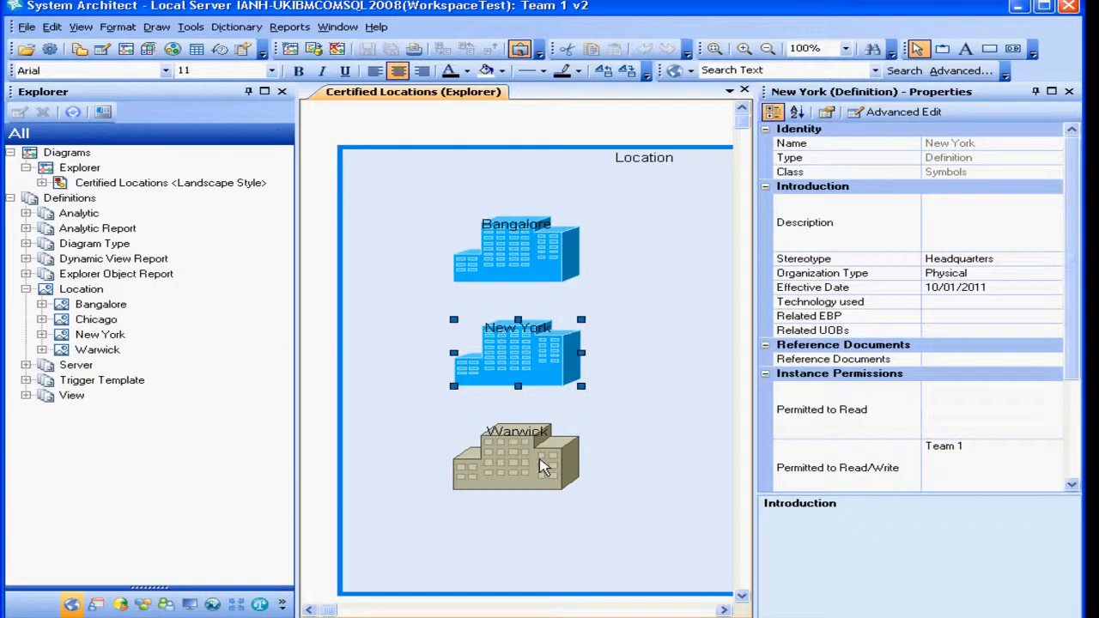
Check the effective dates of the Bangalore and New York symbols in the diagram.
click(502, 249)
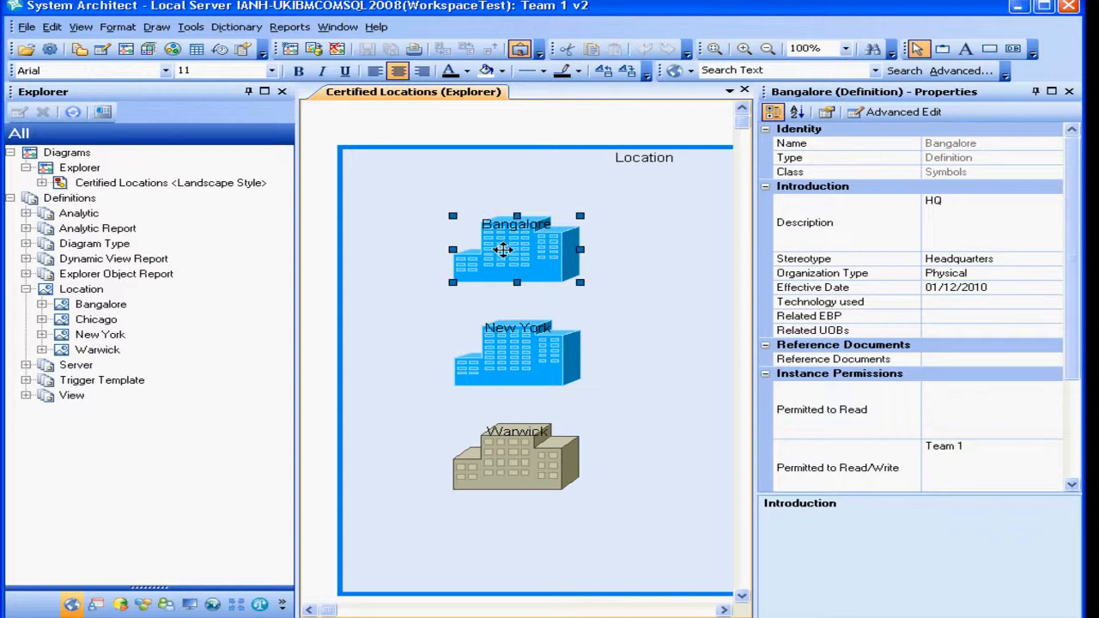
click(968, 294)
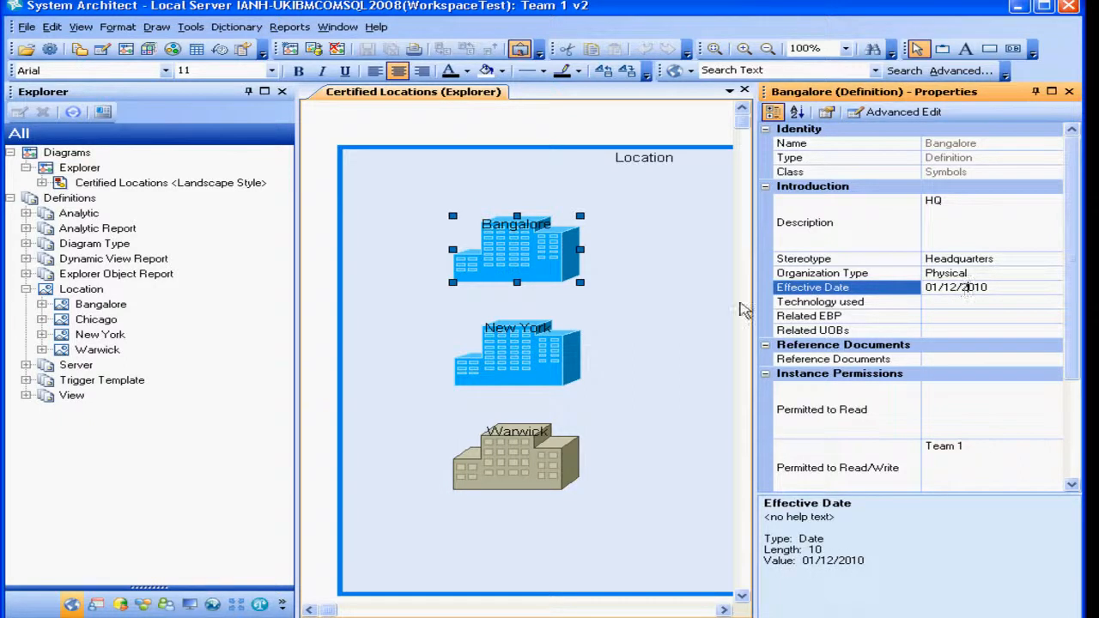
click(554, 362)
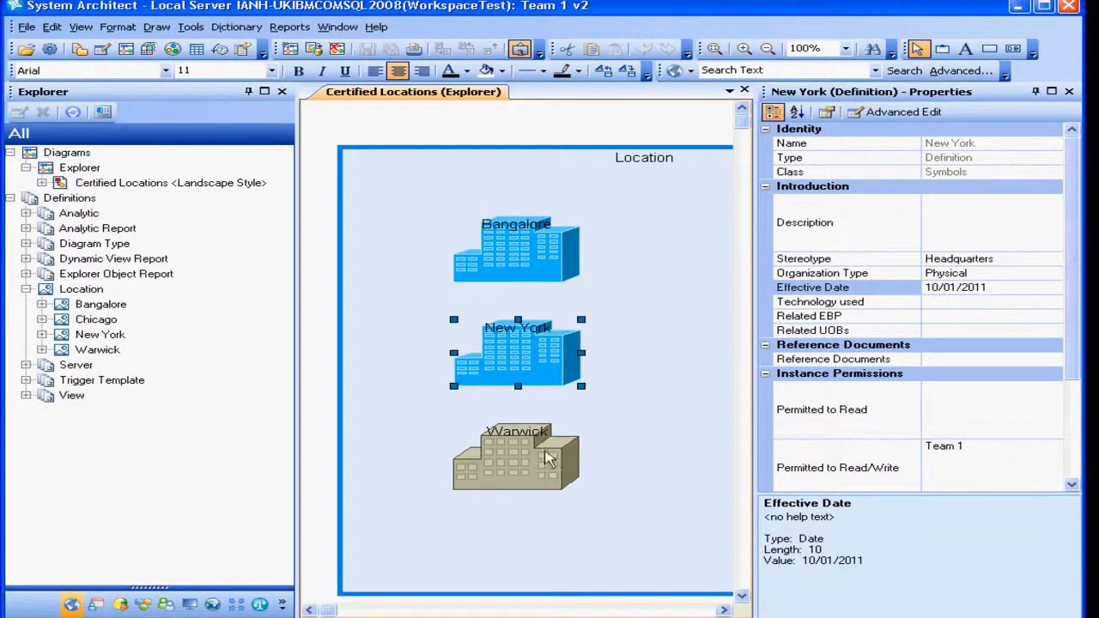
Set the Warwick symbol's effective date to 14/02/2011 and save its properties.
click(544, 459)
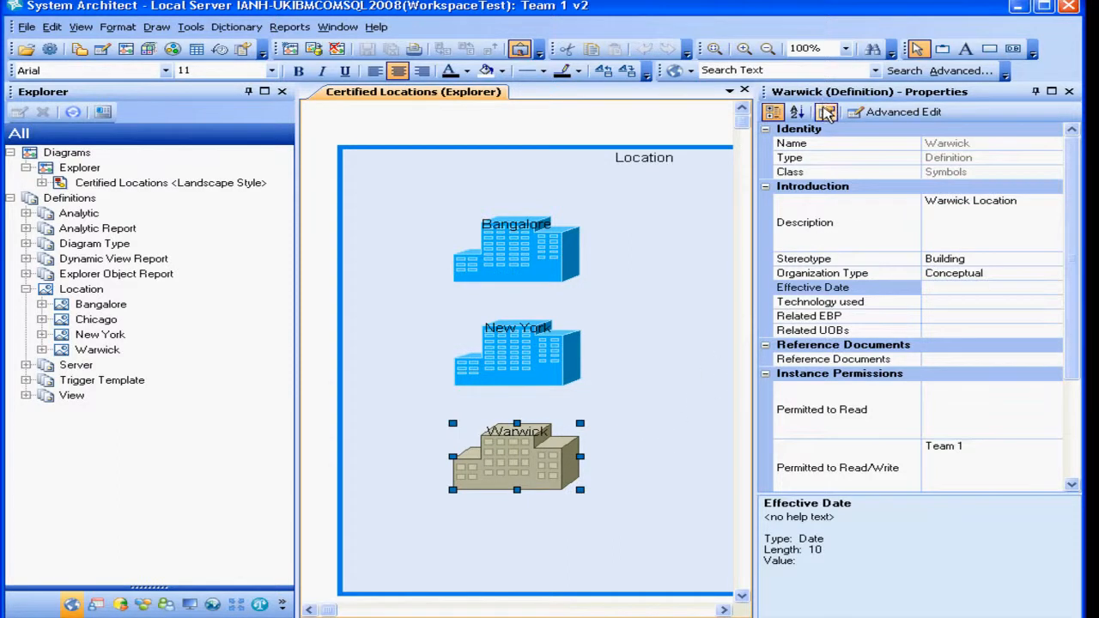
click(826, 112)
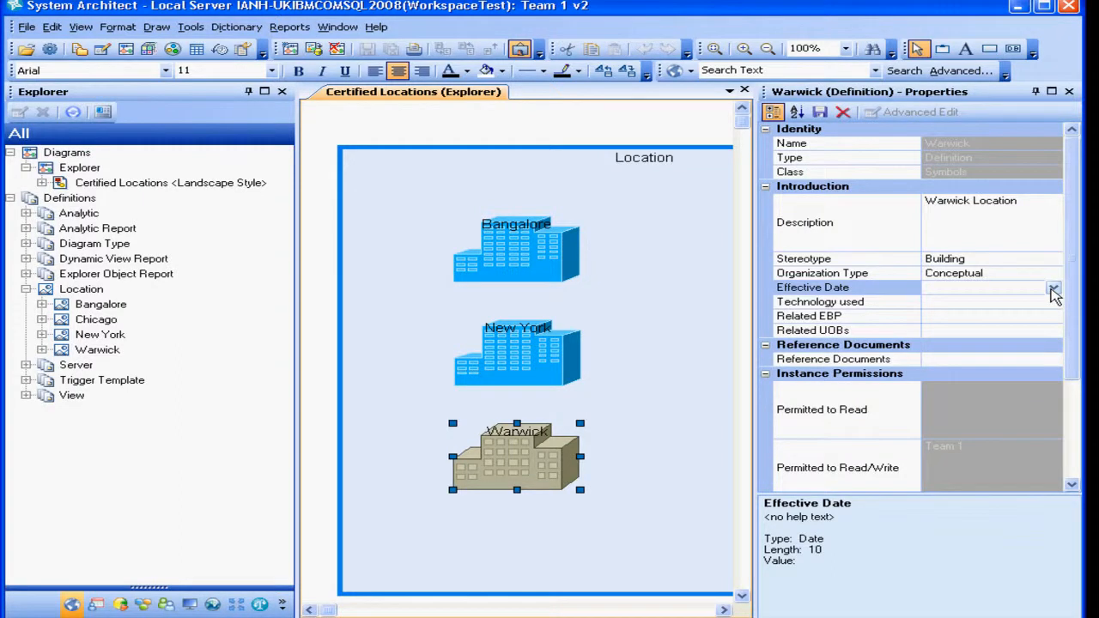
click(1053, 288)
click(1046, 309)
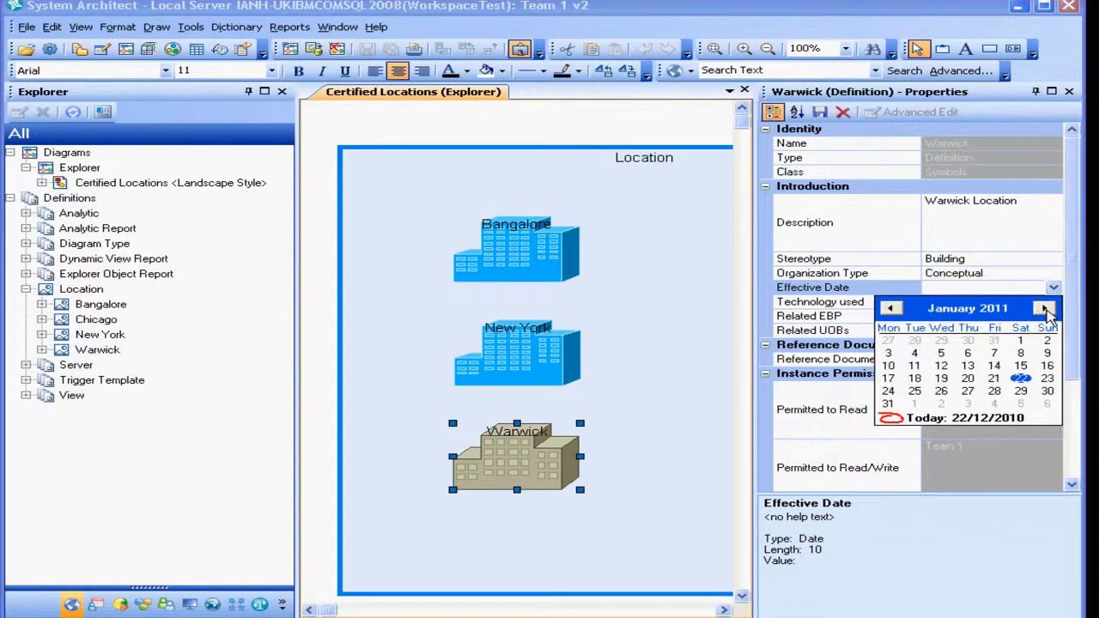
click(1045, 309)
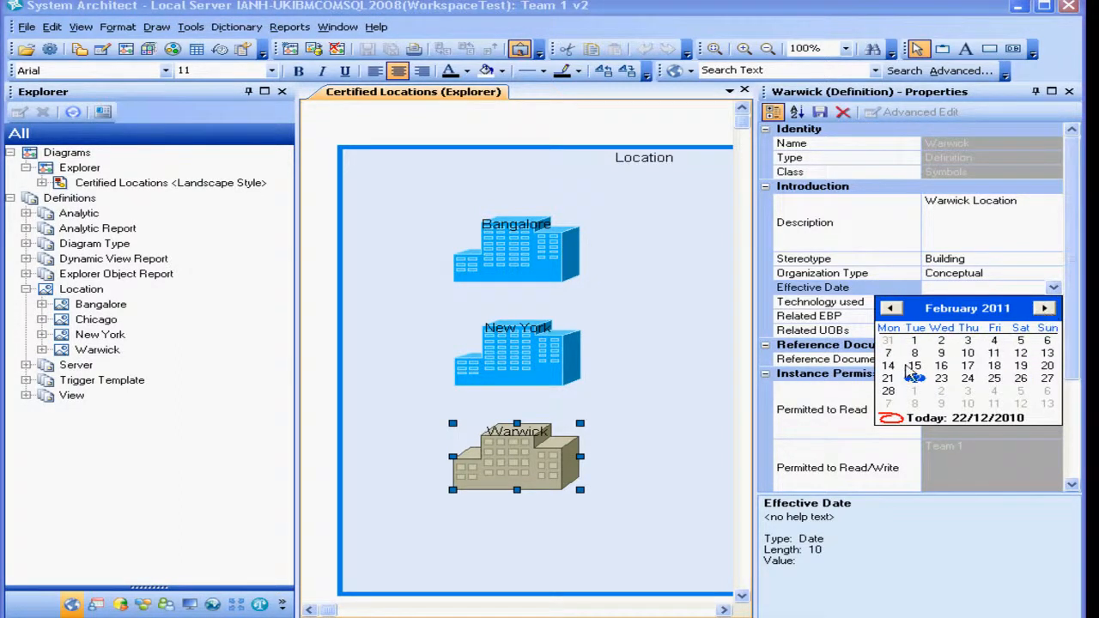
click(893, 368)
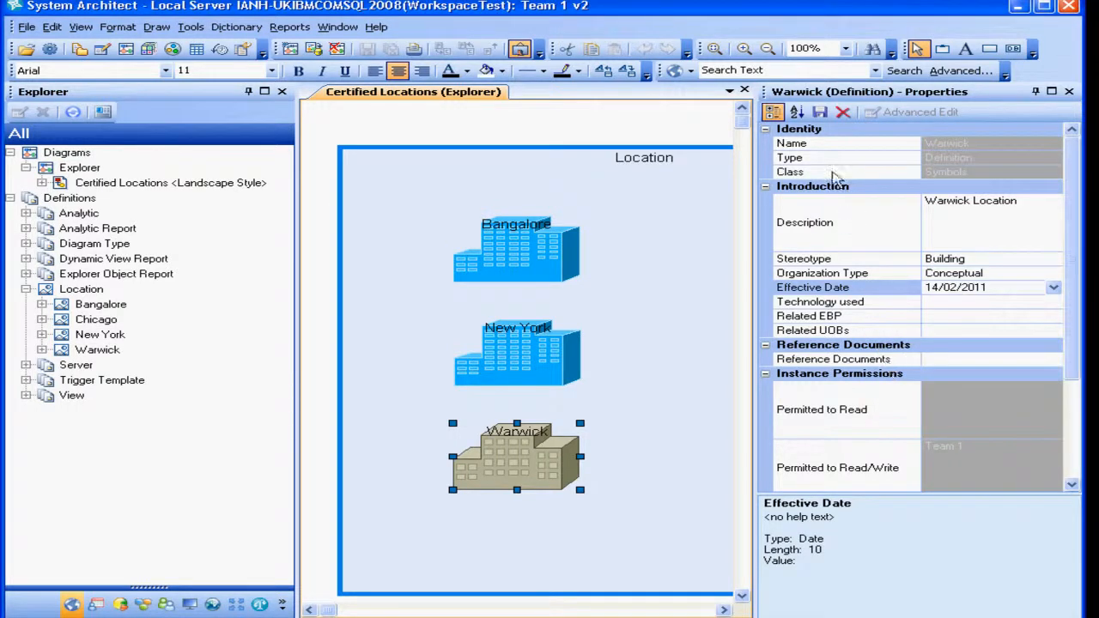
click(820, 112)
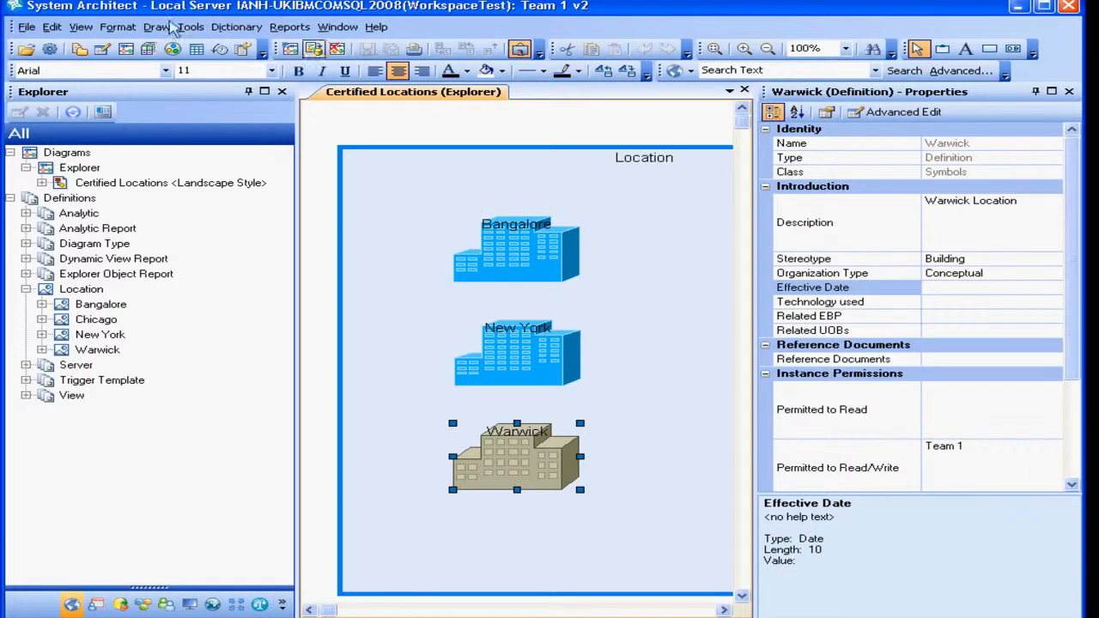
Run a time-based comparison of the Certified Locations diagram within the encyclopedia, using Effective Date as the time dimension.
click(191, 26)
mouse_move(249, 103)
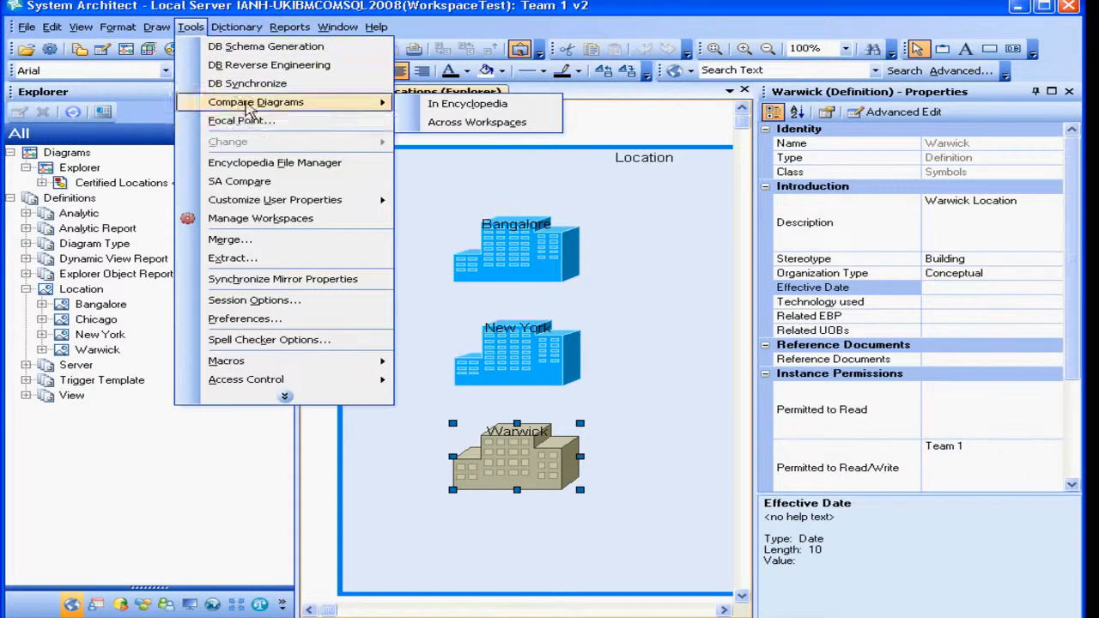
click(435, 107)
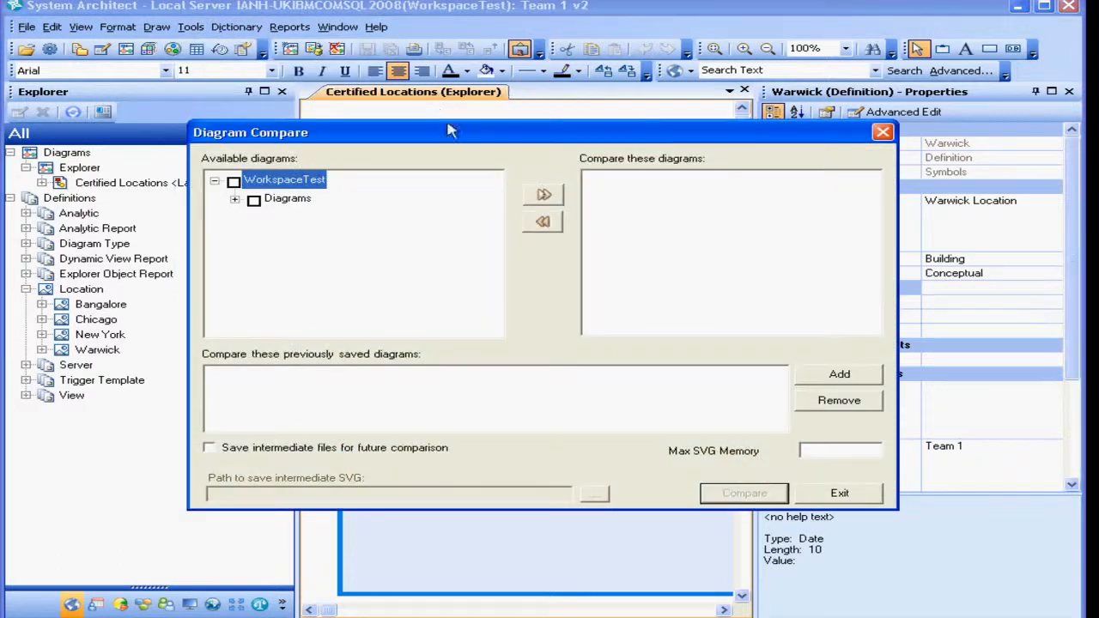
click(236, 199)
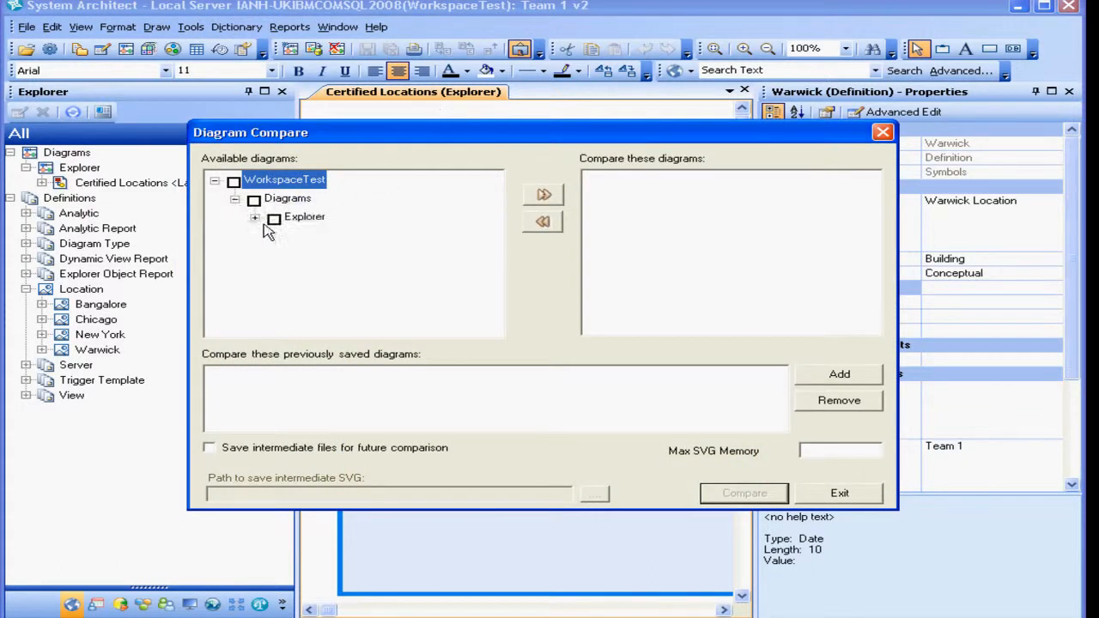
click(256, 219)
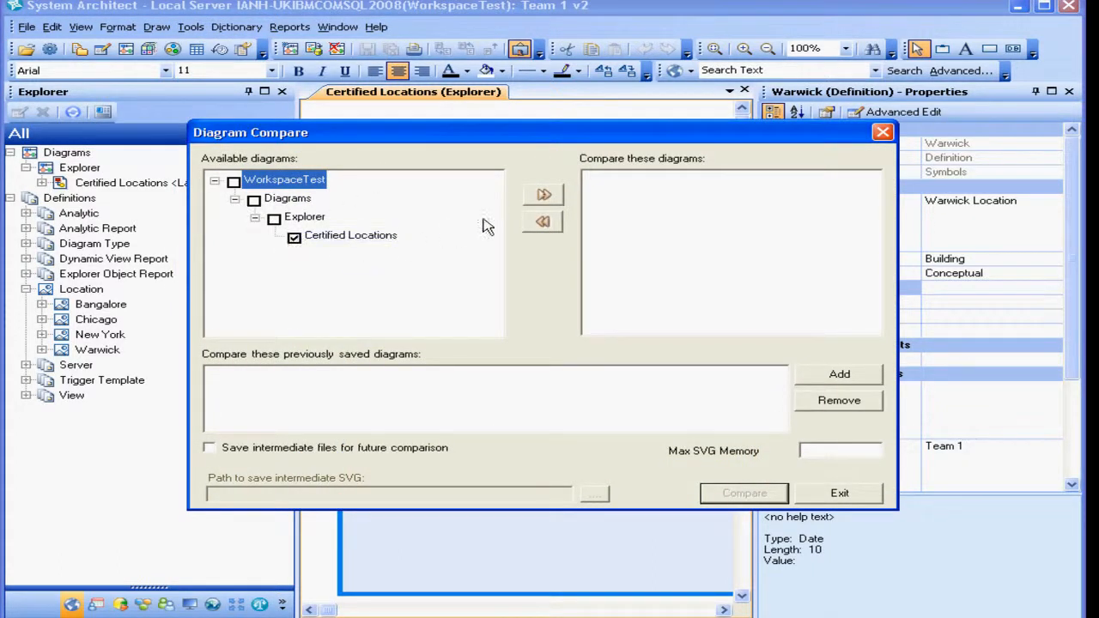
click(543, 194)
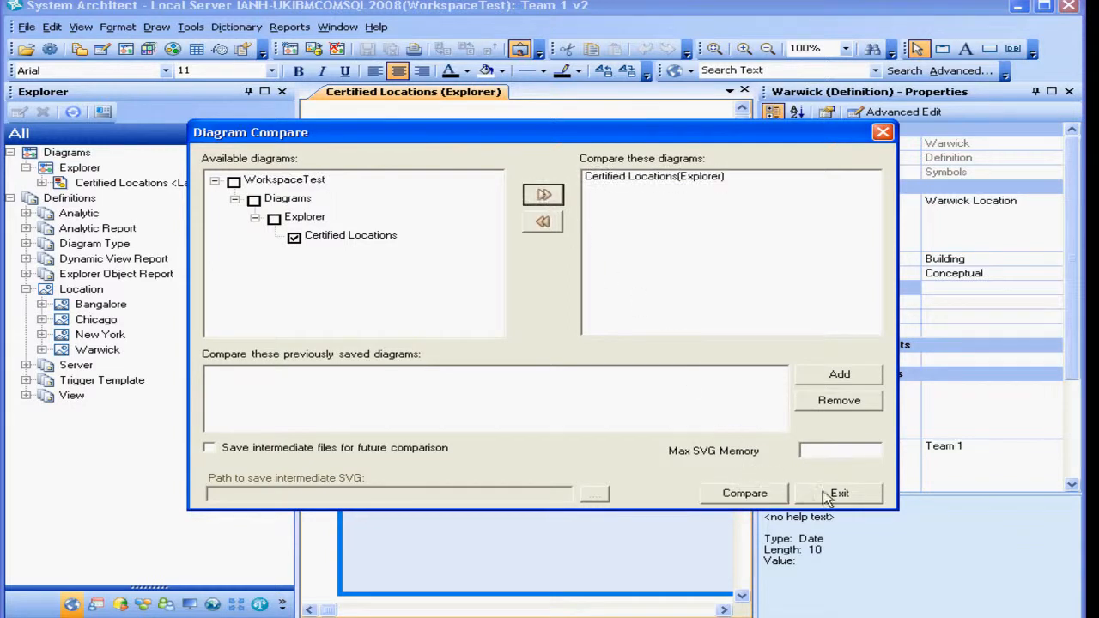
click(743, 493)
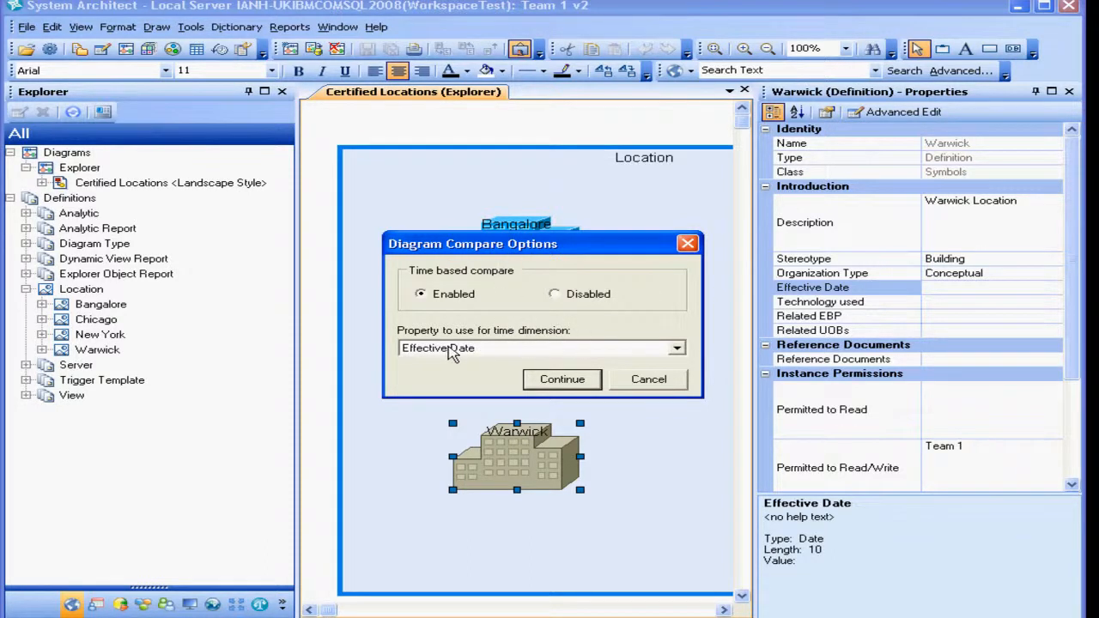
click(563, 379)
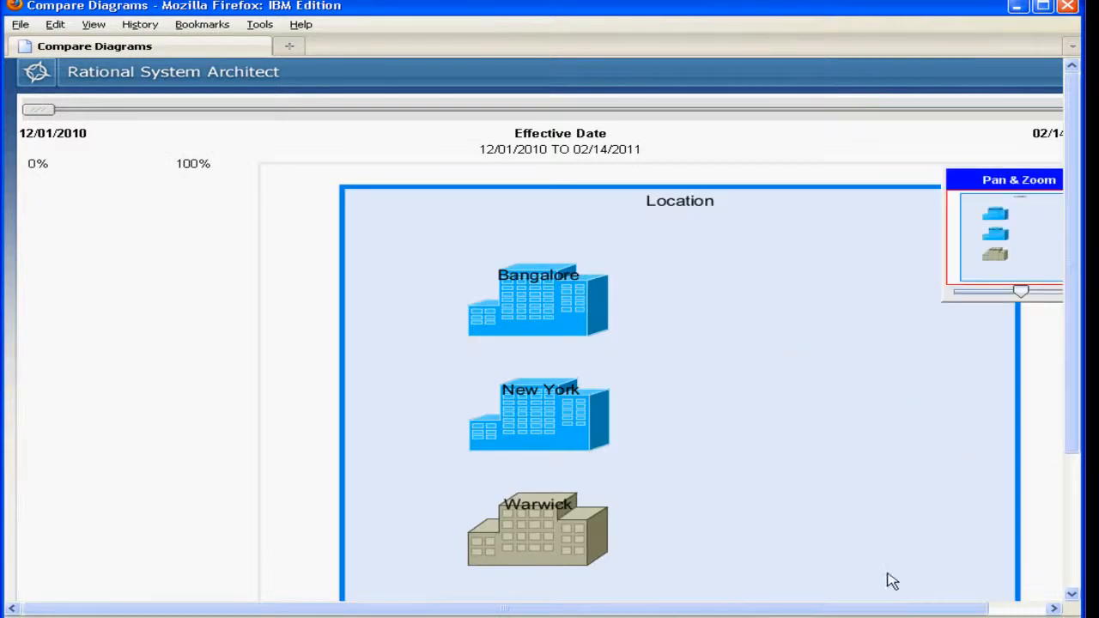
Bring the end of the comparison's effective date range back to 12/01/2010 to view the locations effective on that date.
click(1055, 609)
click(1054, 608)
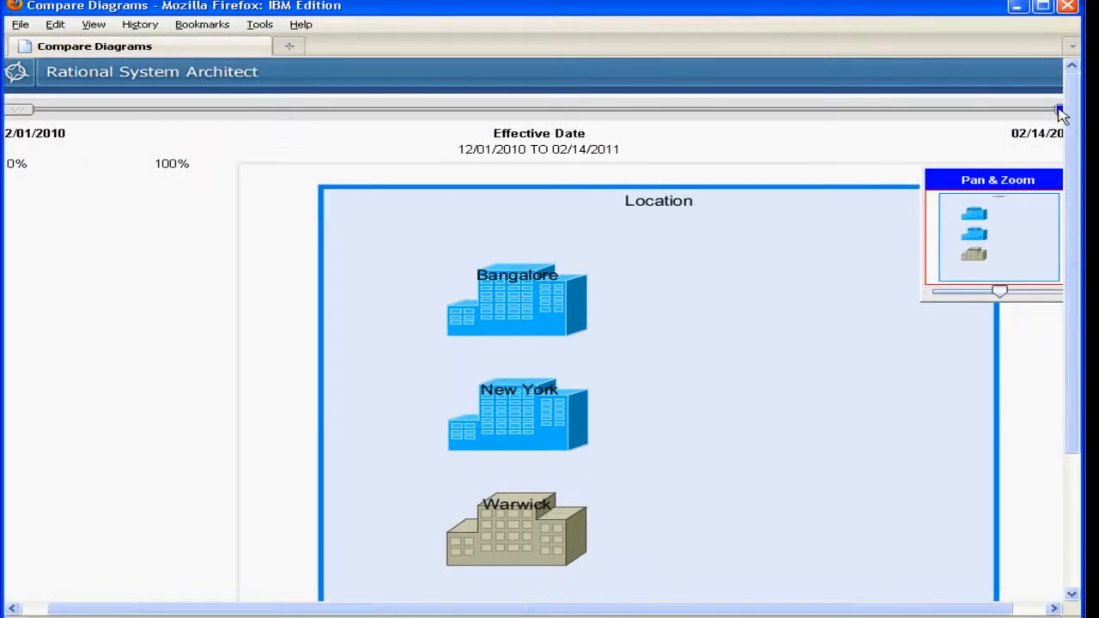
drag(1061, 116, 7, 108)
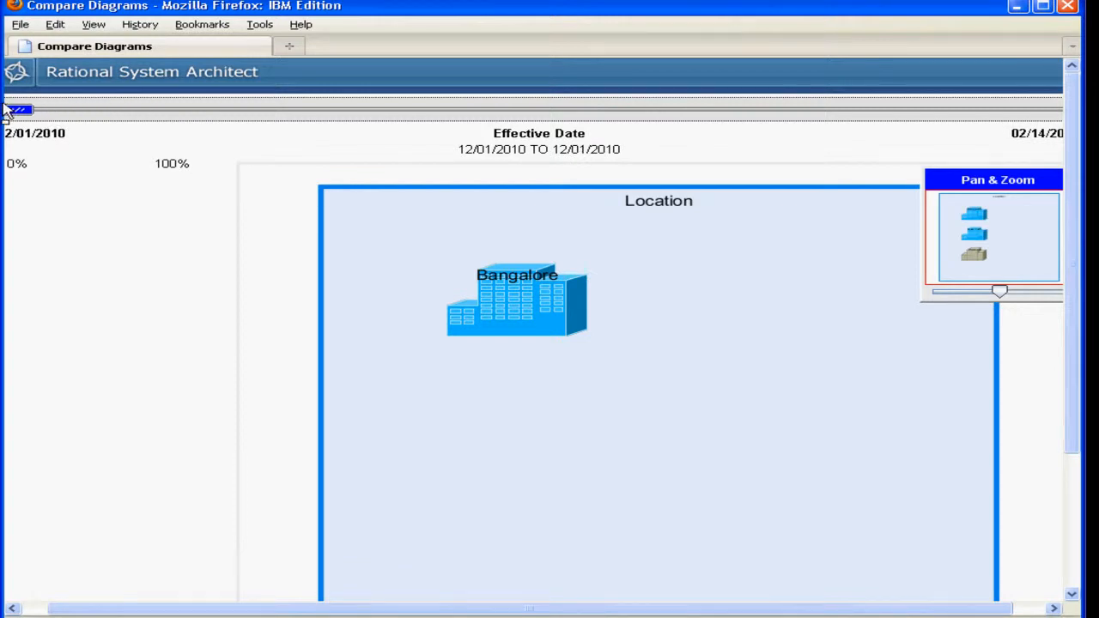
Extend the end of the comparison's effective date range to 02/14/2011 to view all certified locations, and close the comparison.
drag(7, 108, 1064, 108)
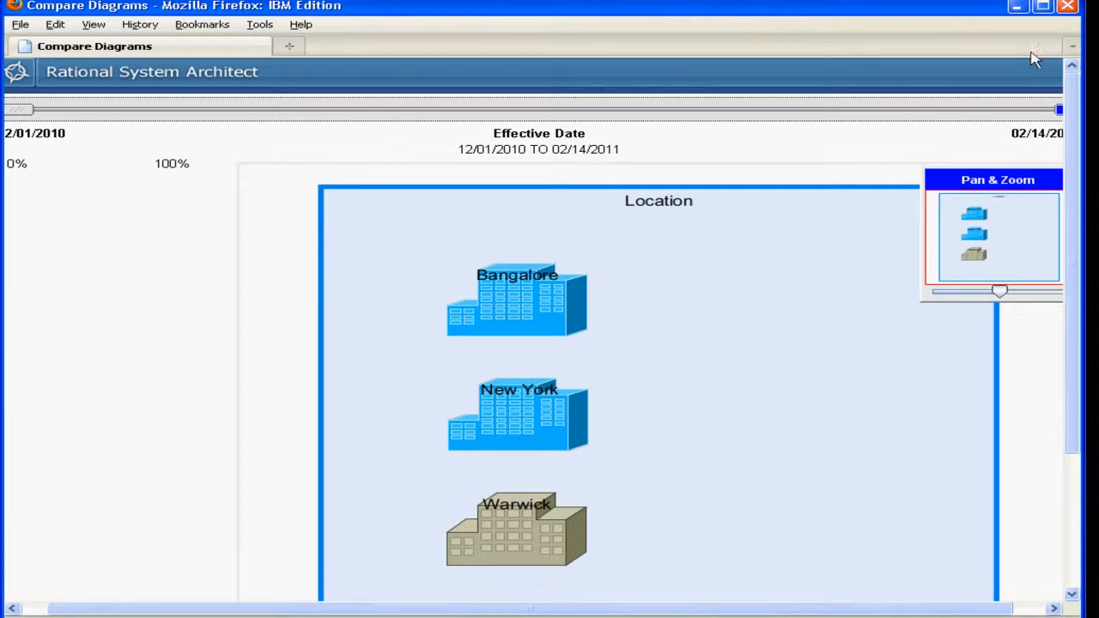
click(1069, 8)
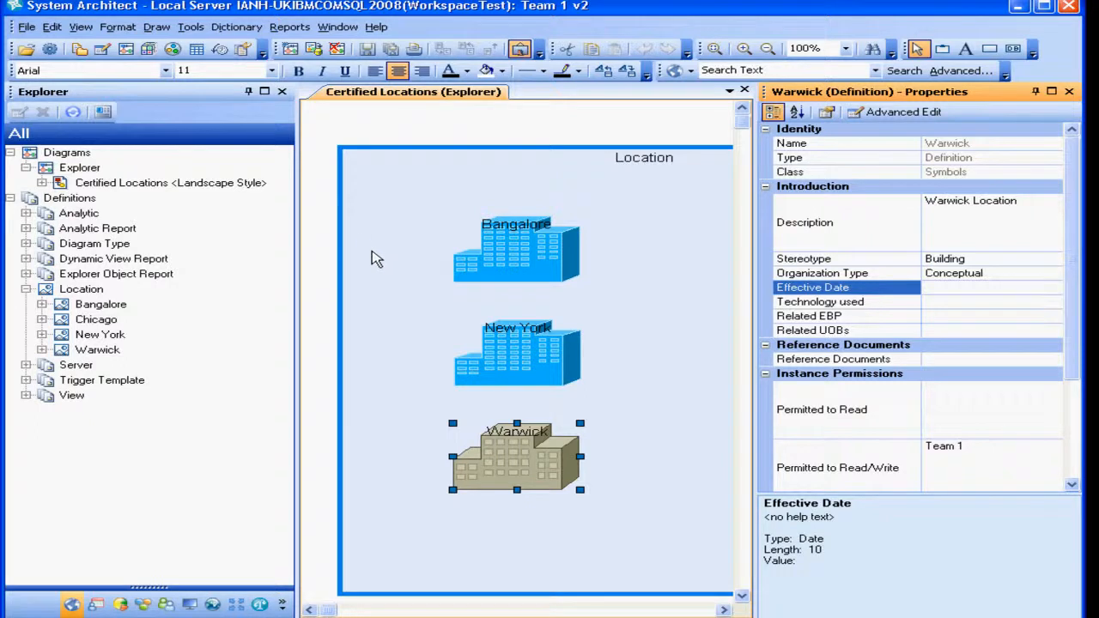
Show the Heat Map Manager beside the Certified Locations diagram and collapse the Warwick definition's properties to make room.
click(81, 27)
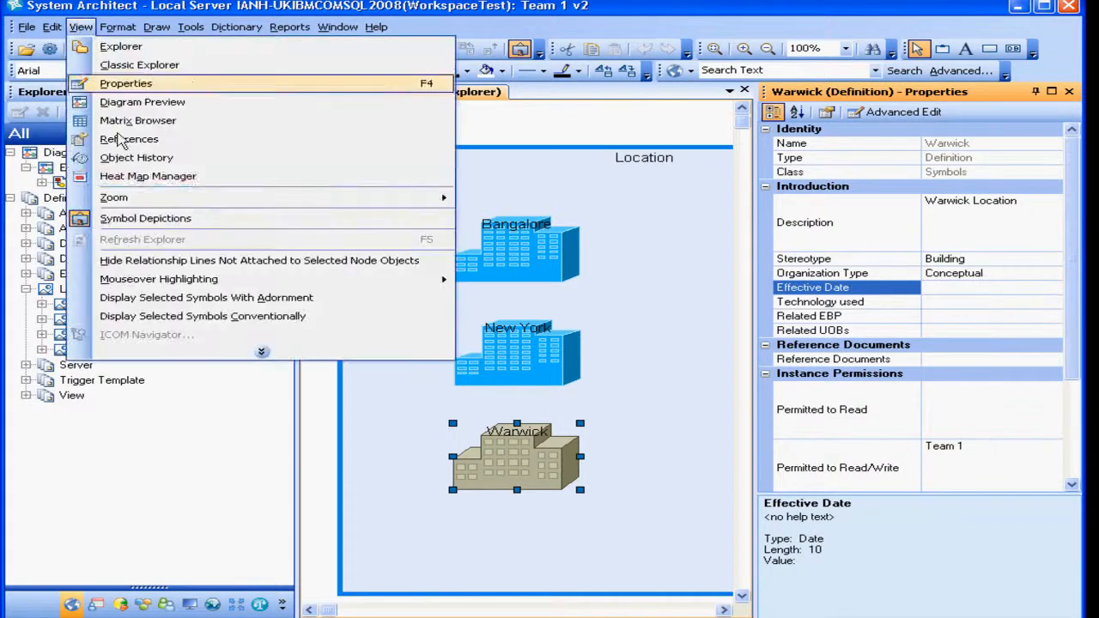
click(139, 175)
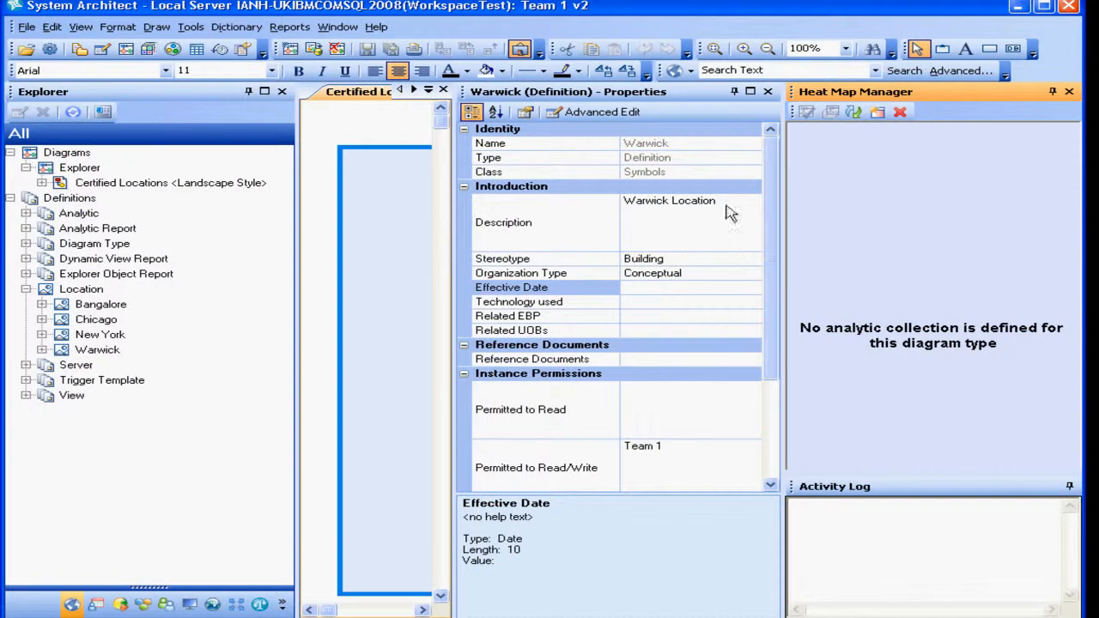
click(734, 91)
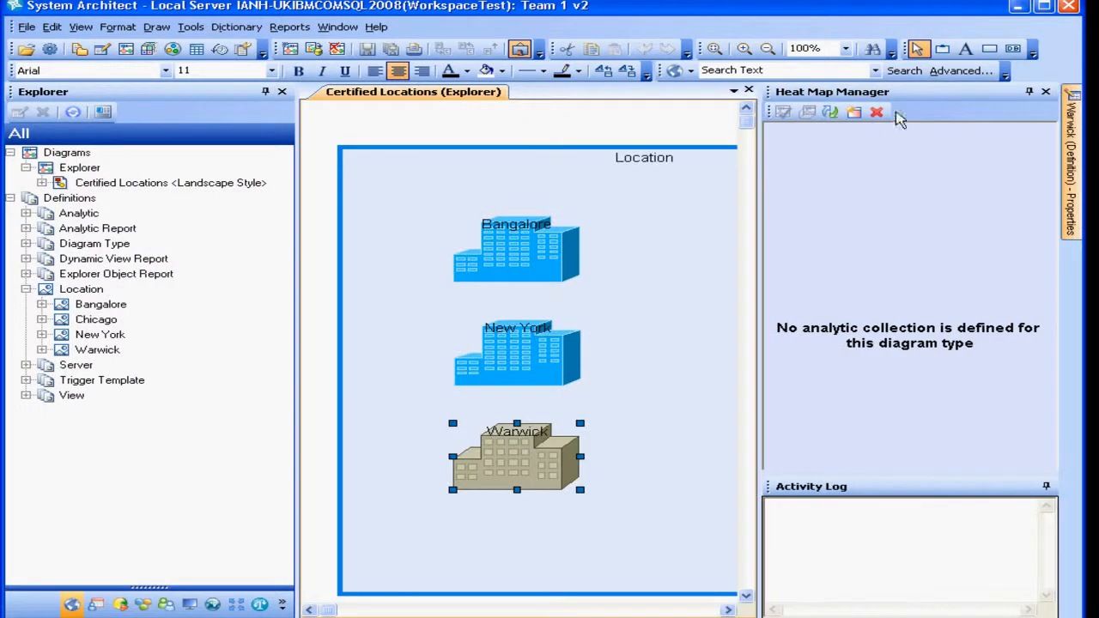
Add the existing "Is compliant" analytic, with the Compliance report and its green walking icon, to a new analytic collection named Compliance.
click(853, 114)
click(555, 378)
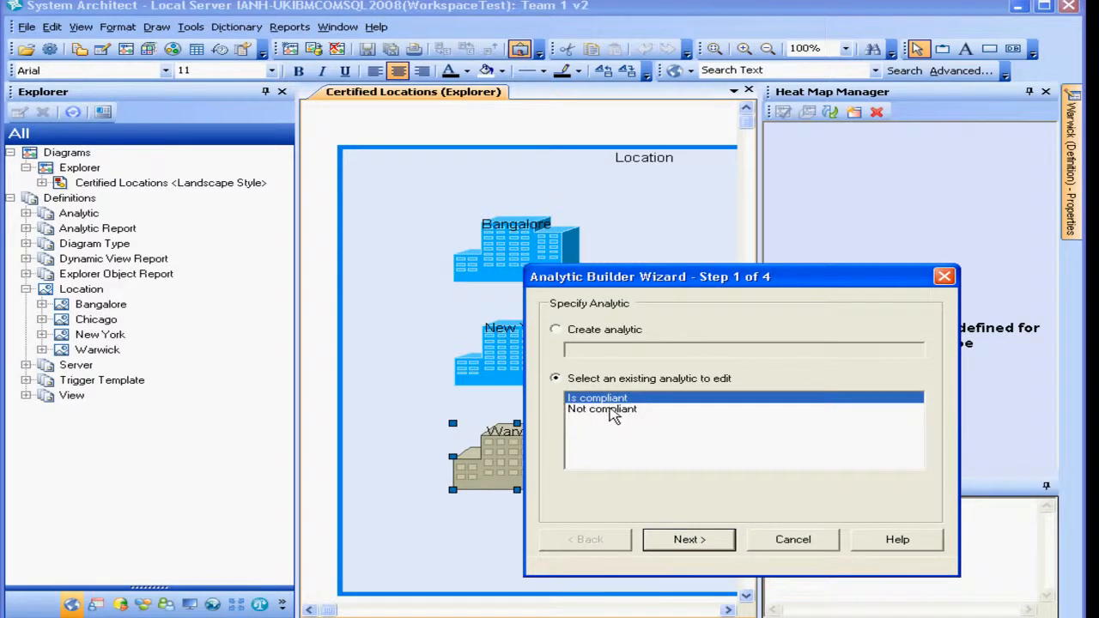
click(612, 413)
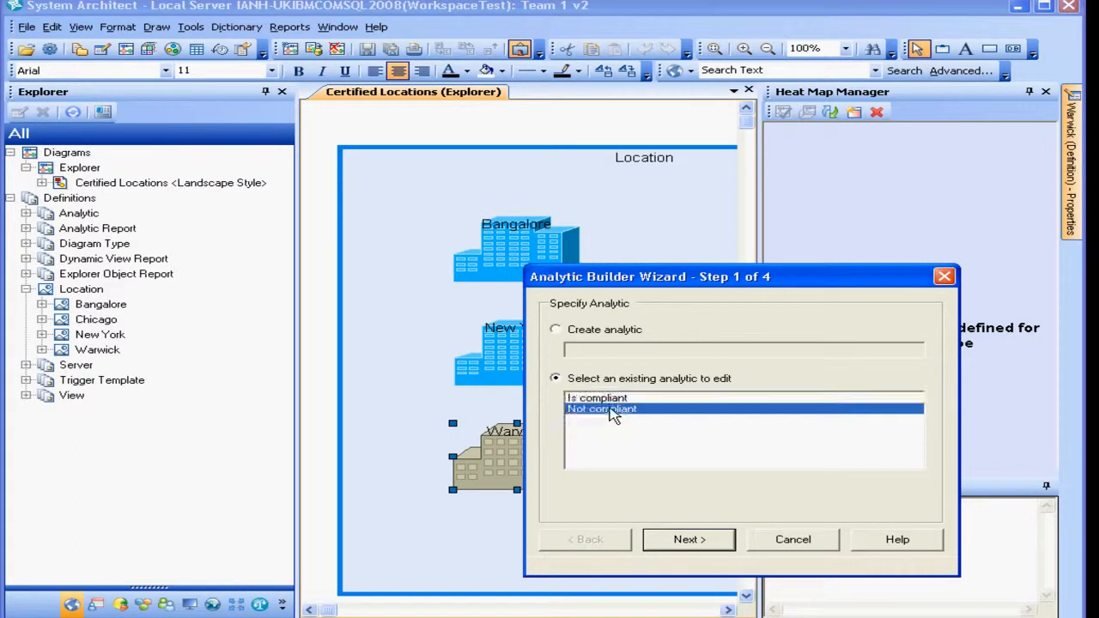
click(614, 399)
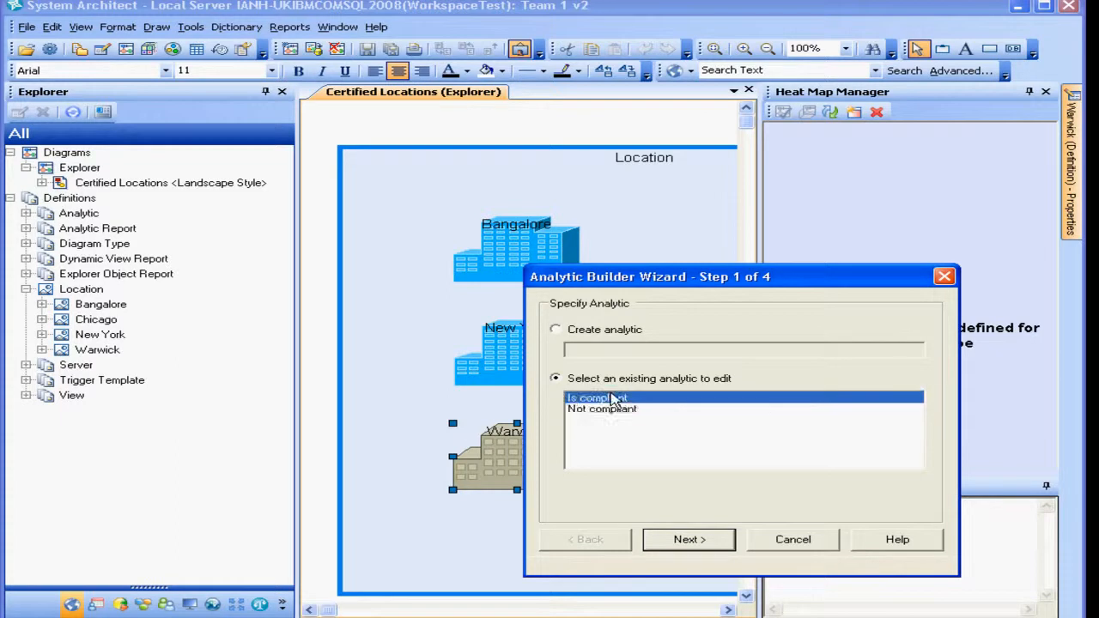
click(704, 540)
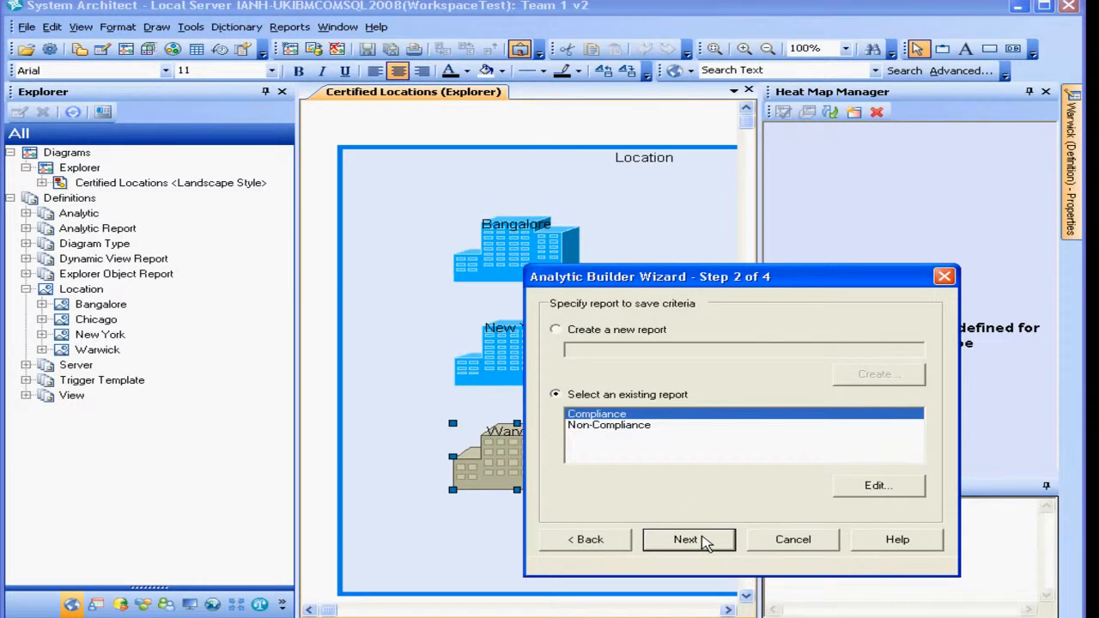
click(704, 540)
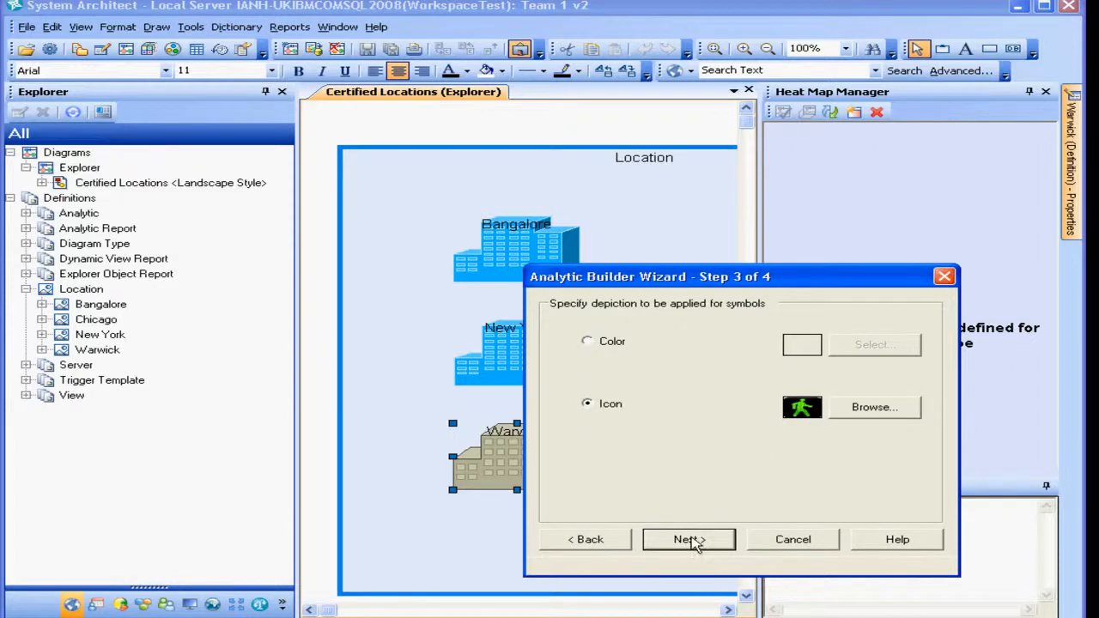
click(694, 541)
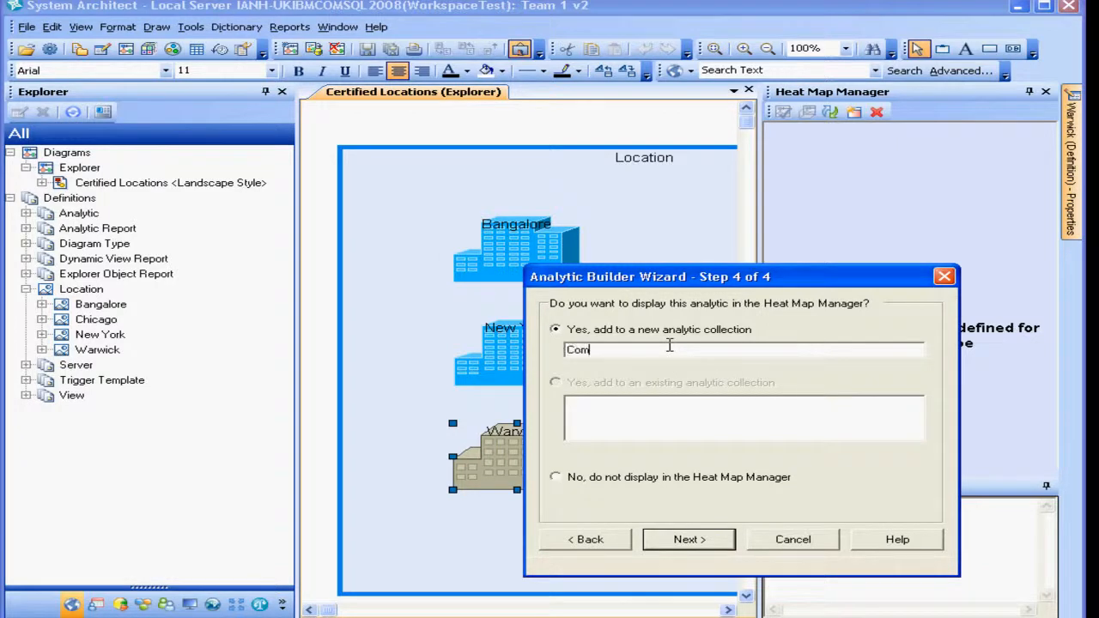
click(684, 540)
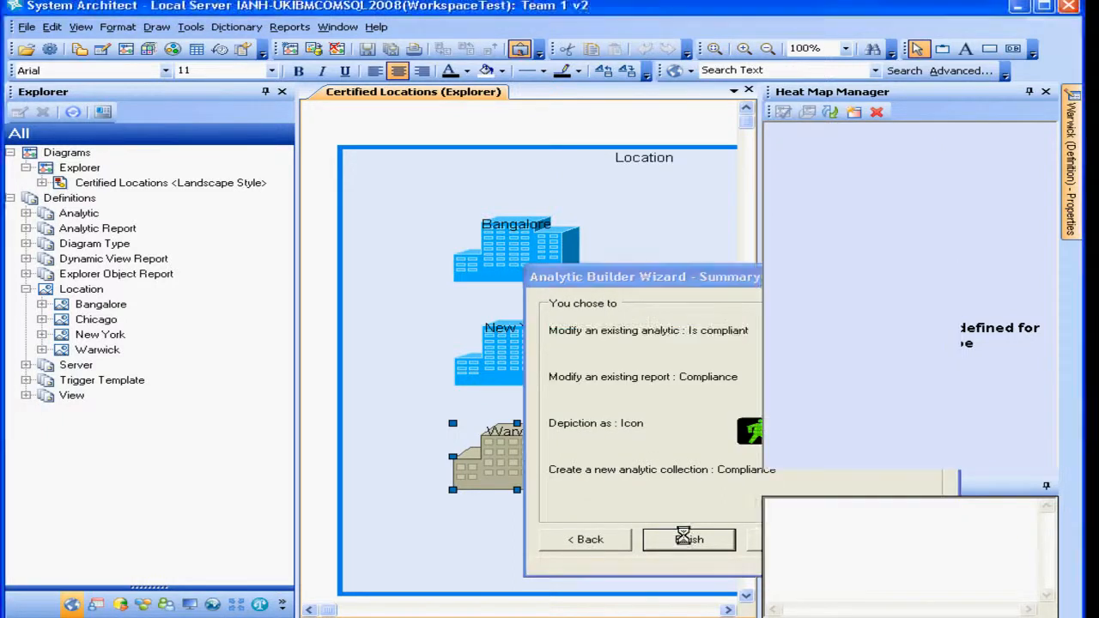
click(687, 541)
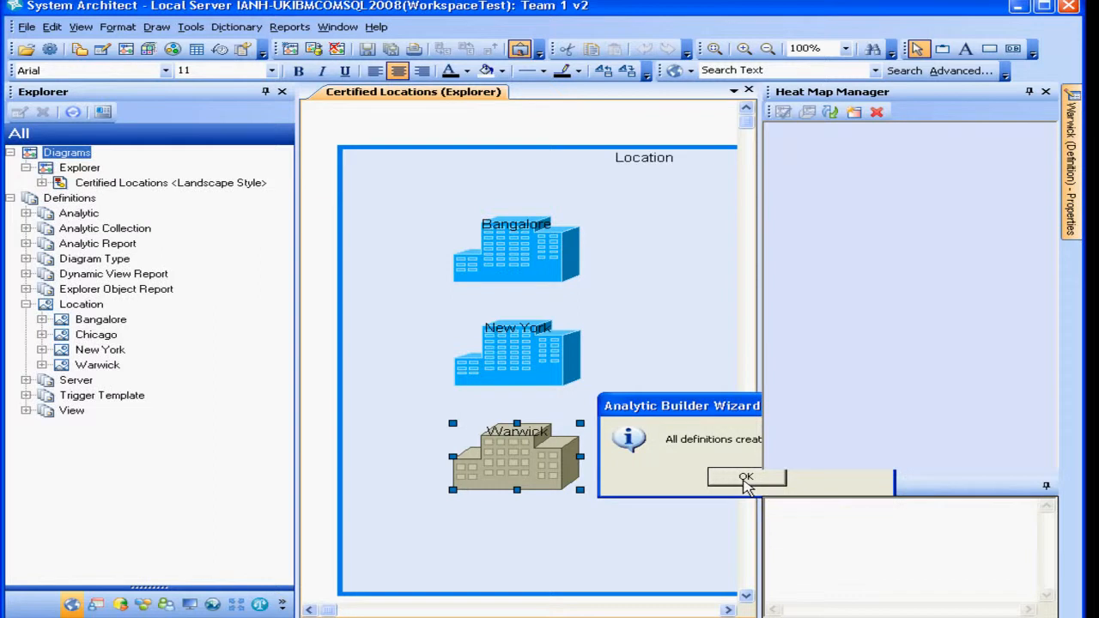
click(745, 479)
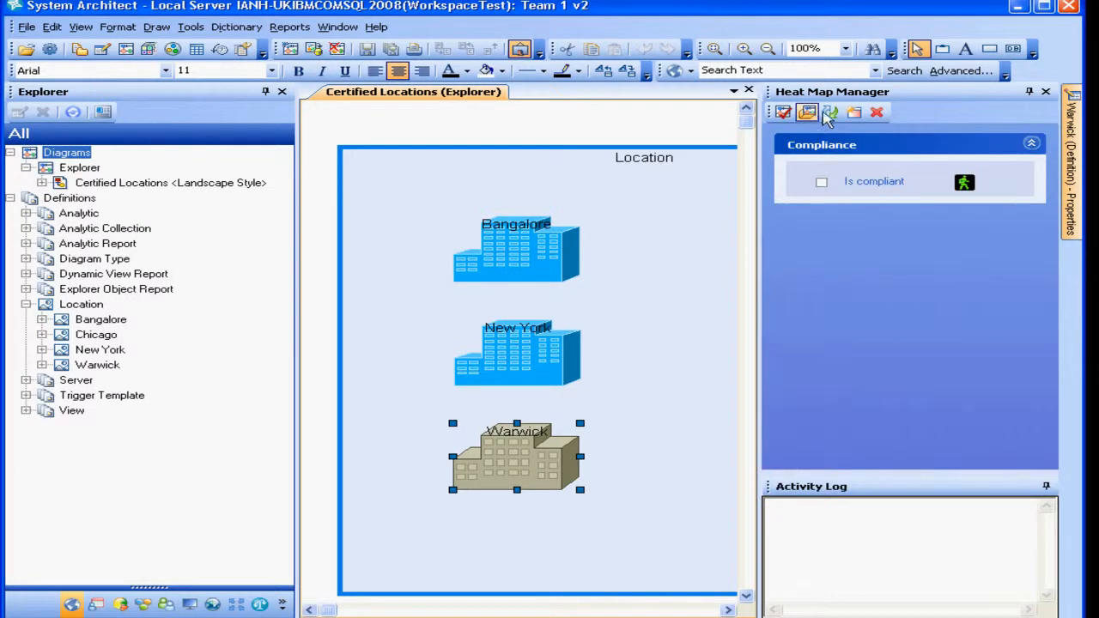
Add the existing "Not compliant" analytic, with the Non-Compliance report and its red hand icon, to the existing Compliance collection.
click(855, 113)
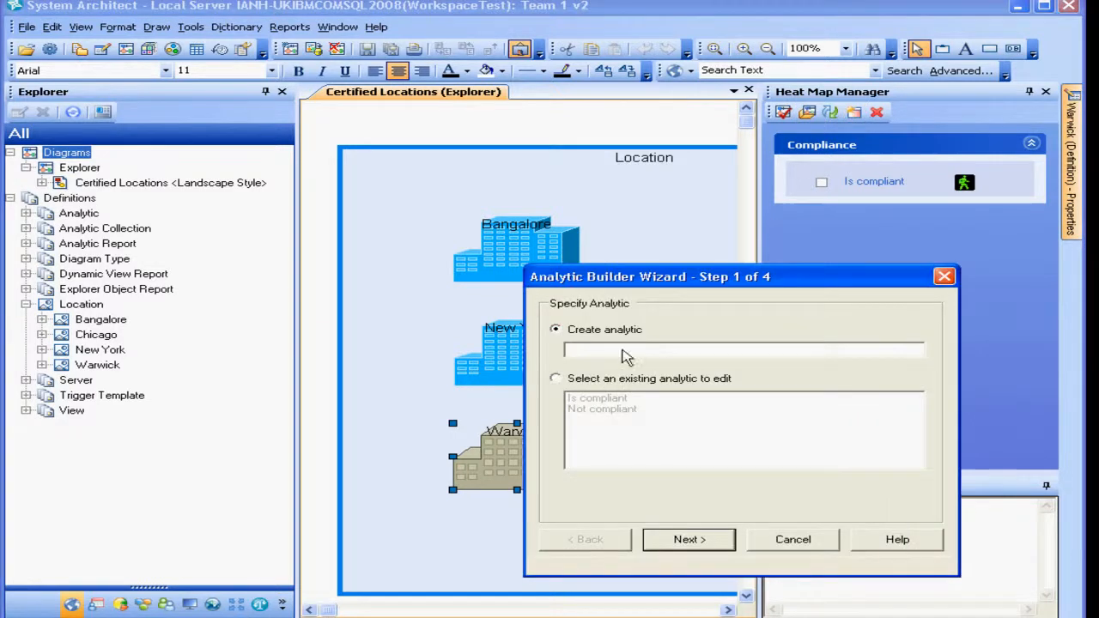
click(605, 411)
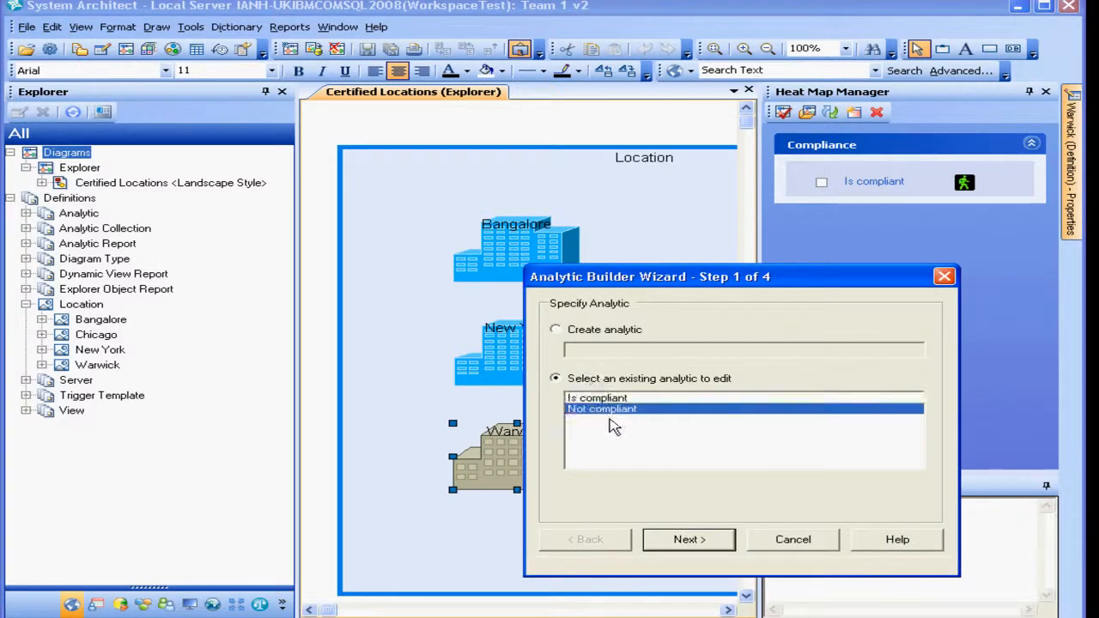
click(681, 541)
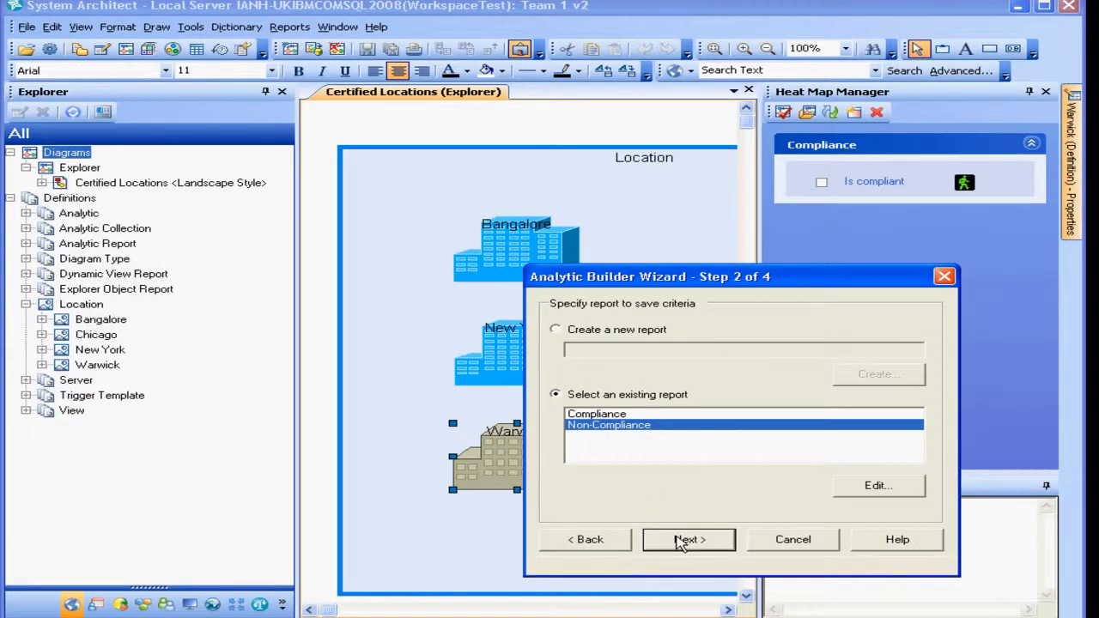
click(687, 540)
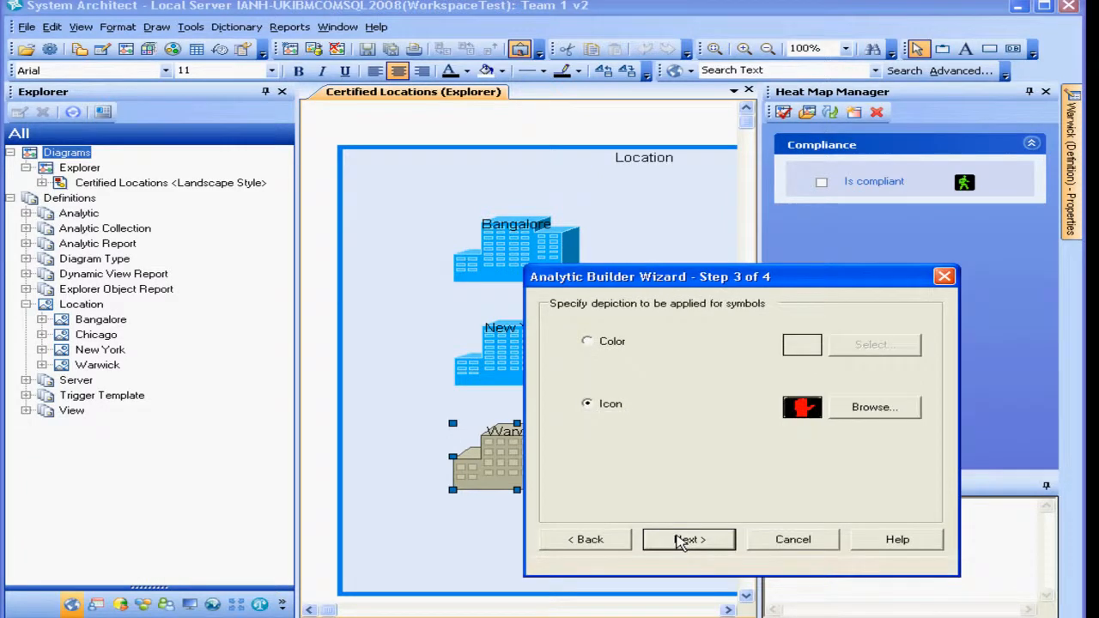
click(681, 542)
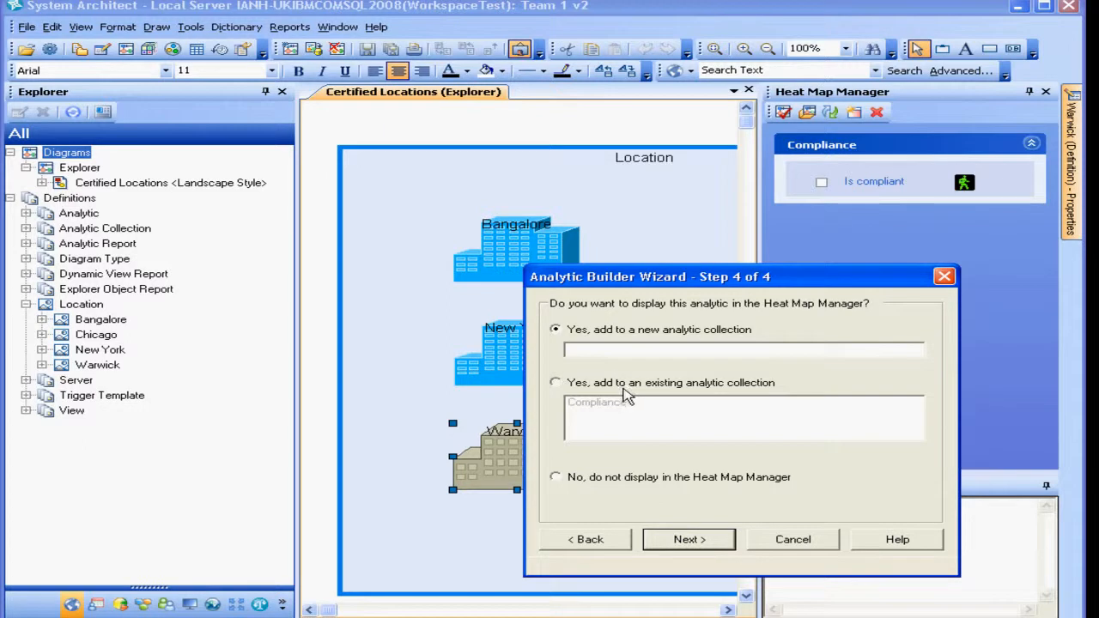
click(625, 400)
click(706, 540)
click(706, 539)
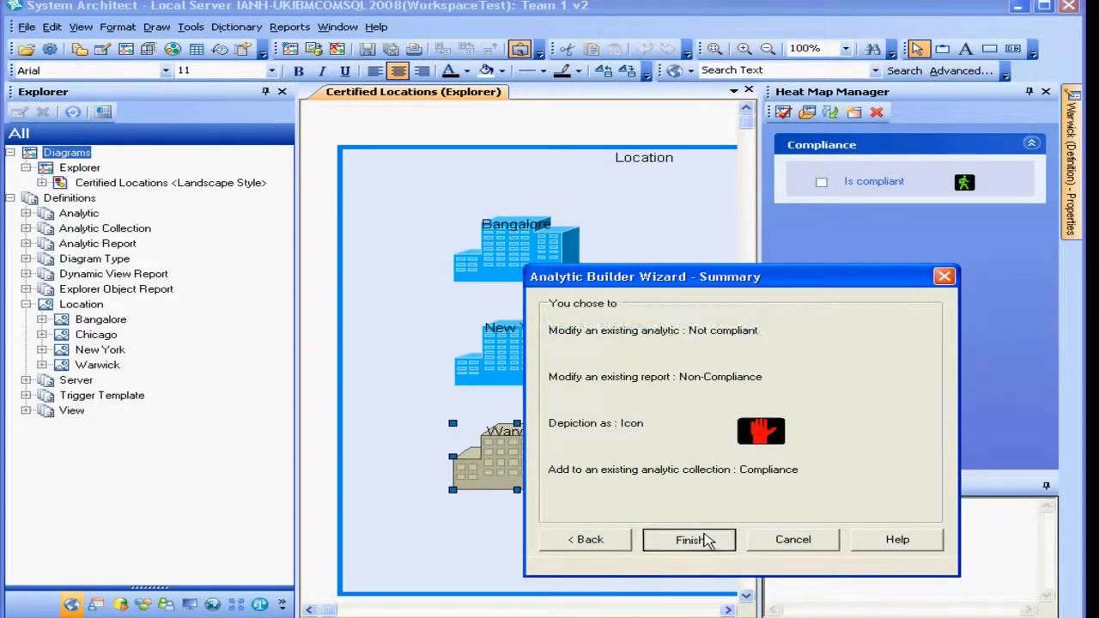
click(721, 473)
Apply both the "Is compliant" and "Not compliant" analytics to the Certified Locations diagram.
click(821, 182)
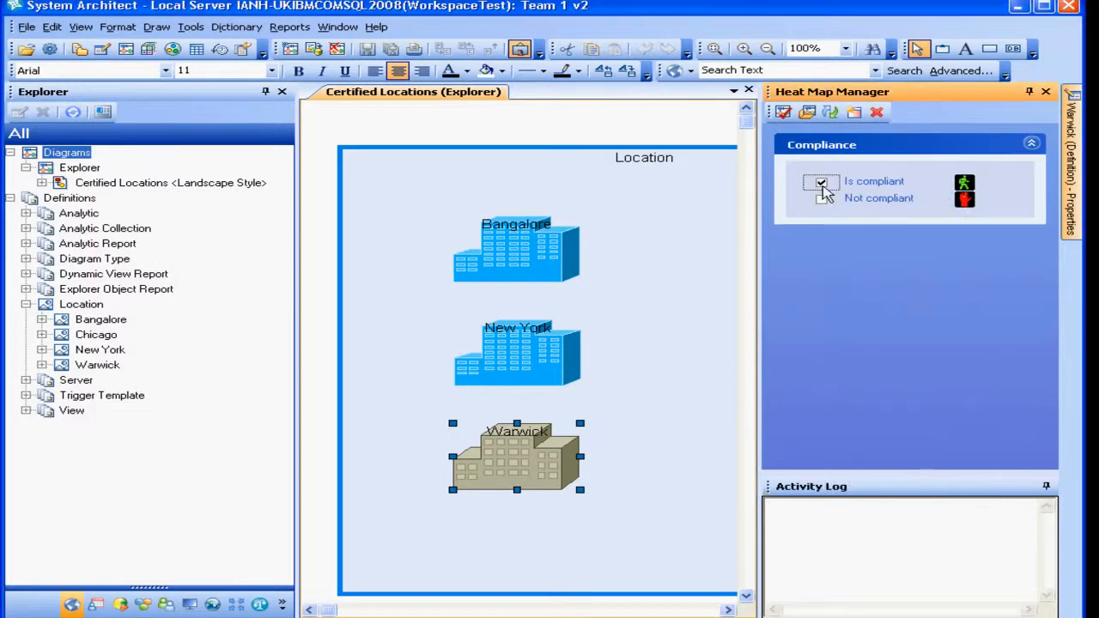
click(820, 198)
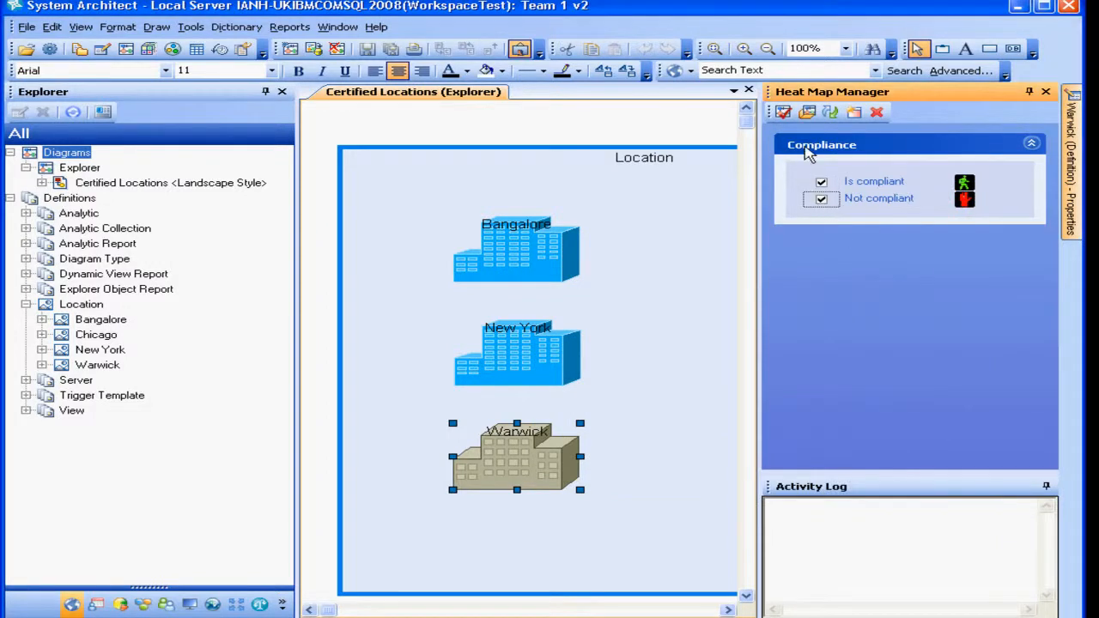
click(783, 112)
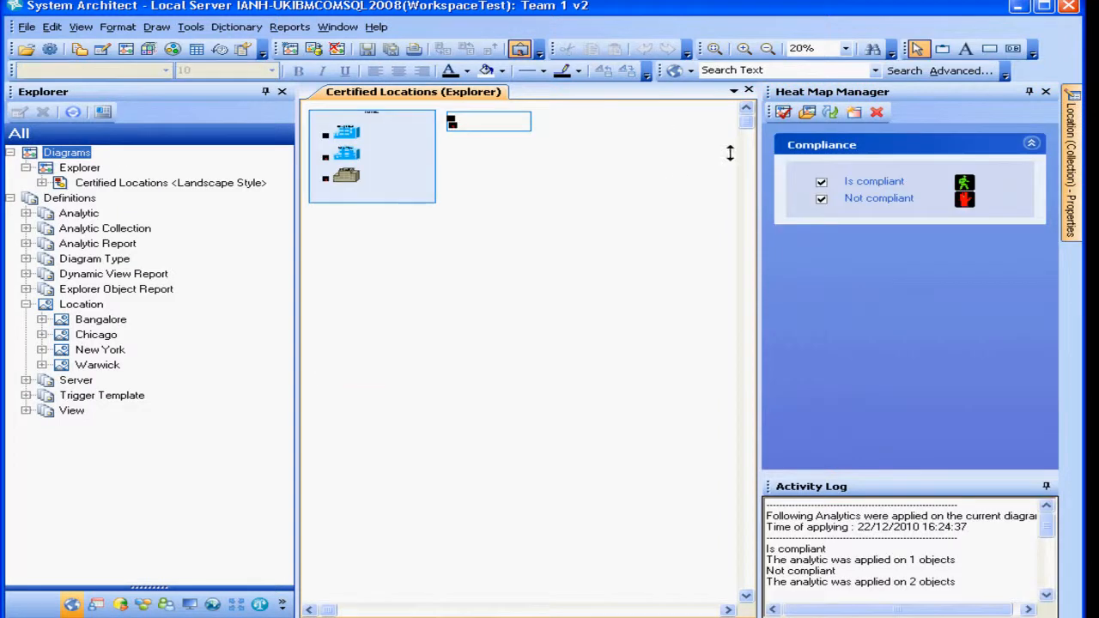
Examine the compliance icons beside the Bangalore, New York and Warwick symbols up close.
click(743, 49)
click(744, 50)
click(744, 49)
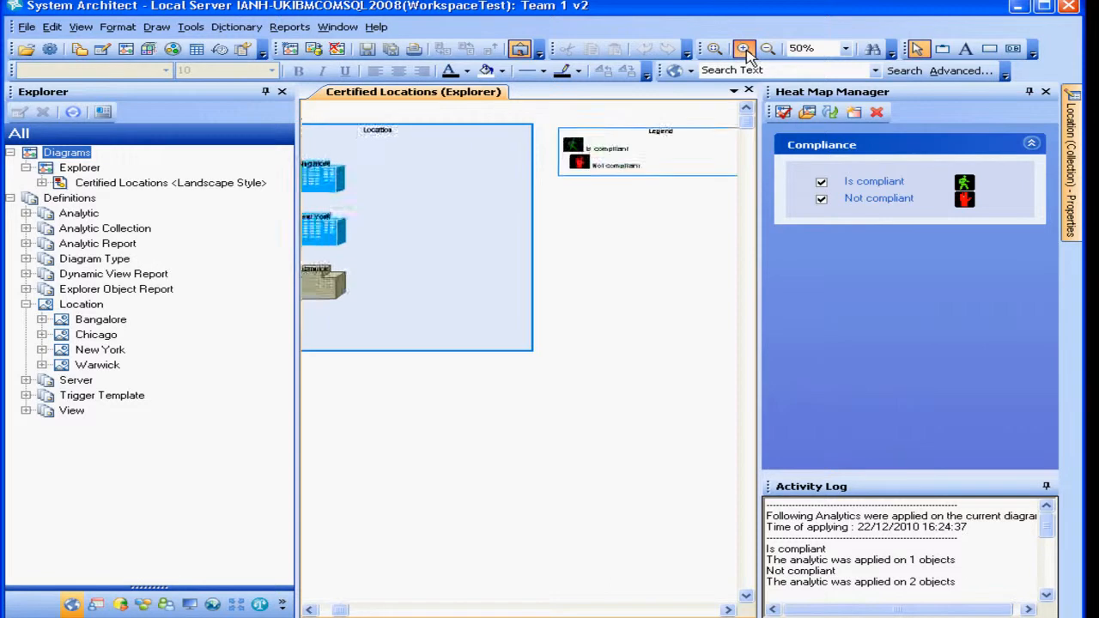
click(744, 49)
click(744, 49)
click(331, 611)
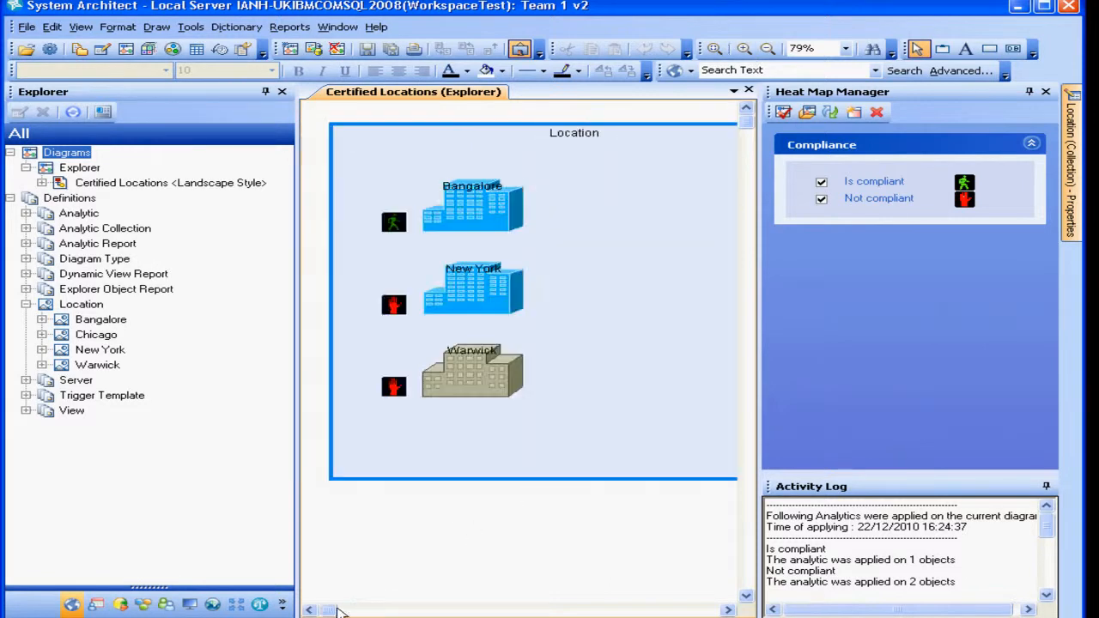
click(744, 49)
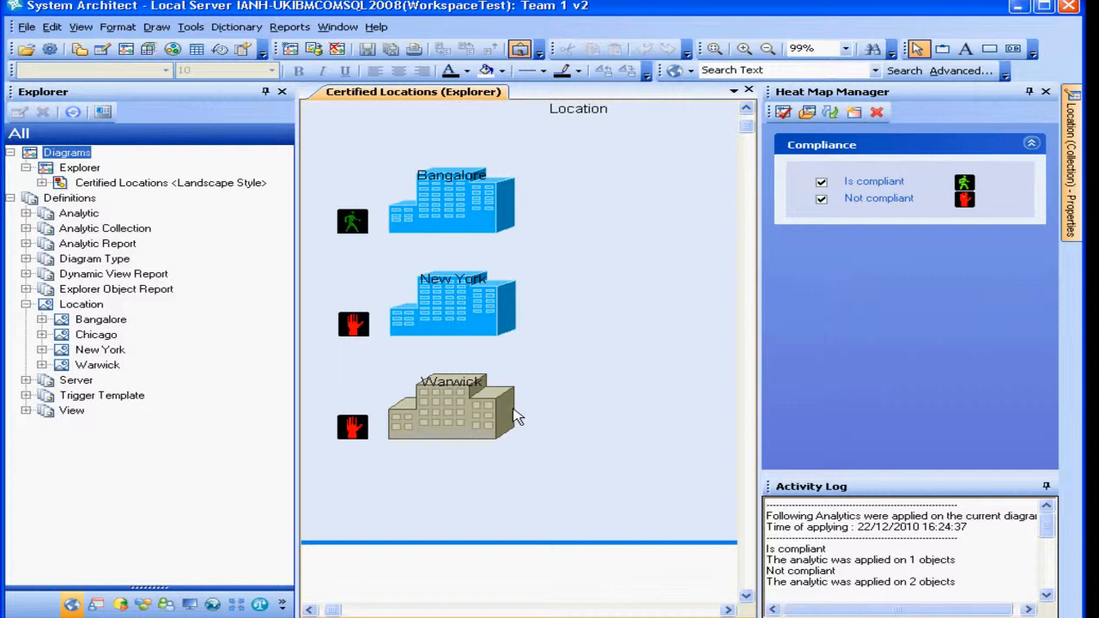
Close the Heat Map Manager and the Certified Locations diagram.
click(1047, 91)
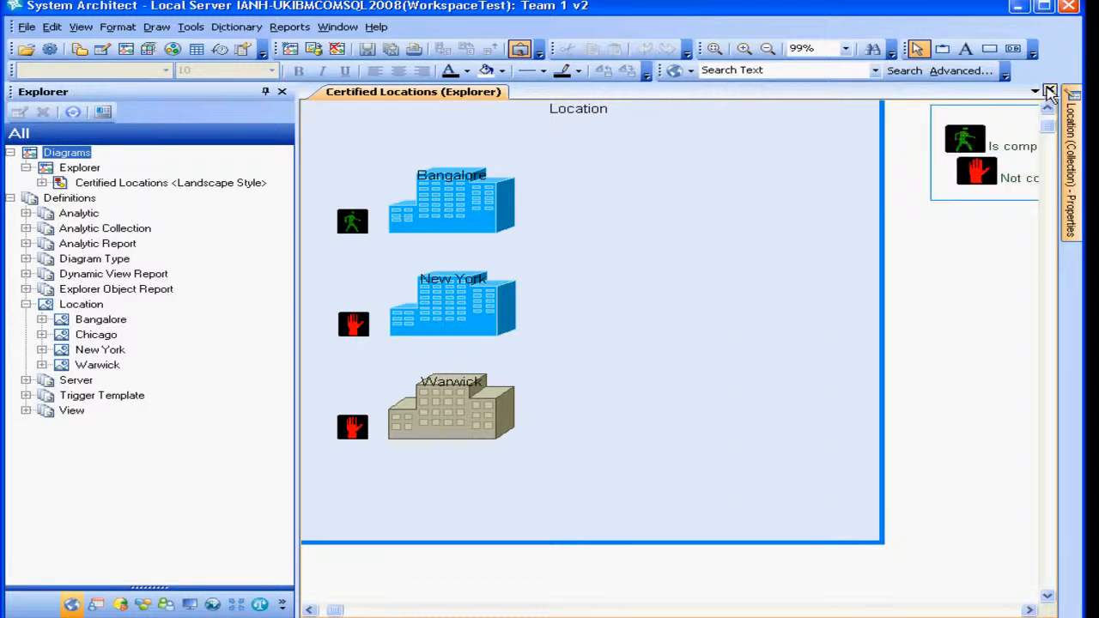
click(1049, 91)
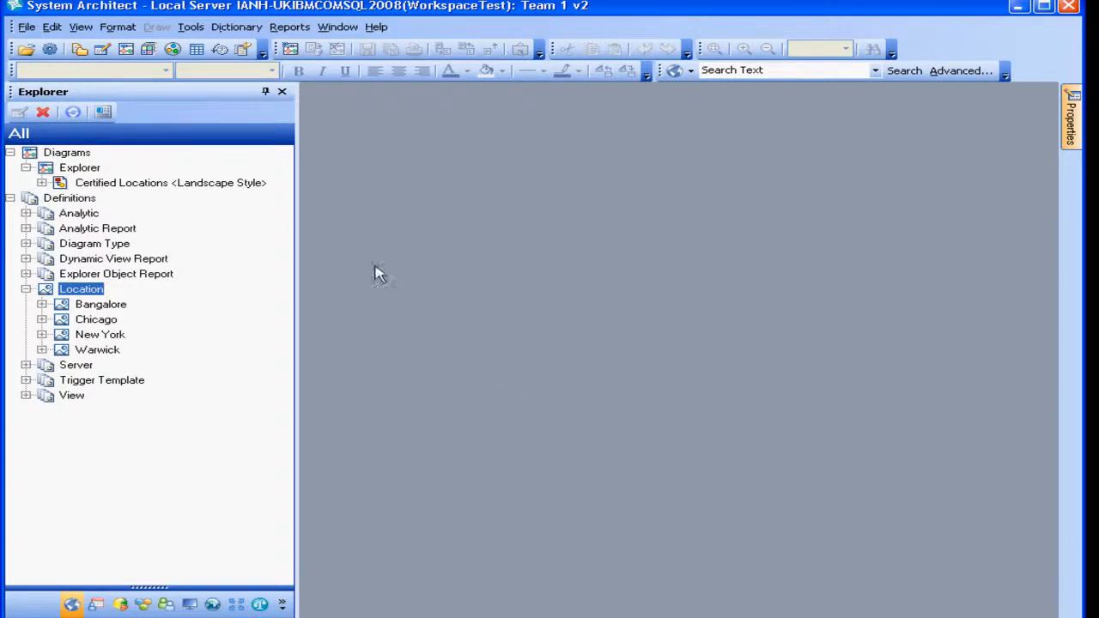
Search the Object History for all objects modified in the current workspace, and widen the Name column to read the full names.
click(221, 51)
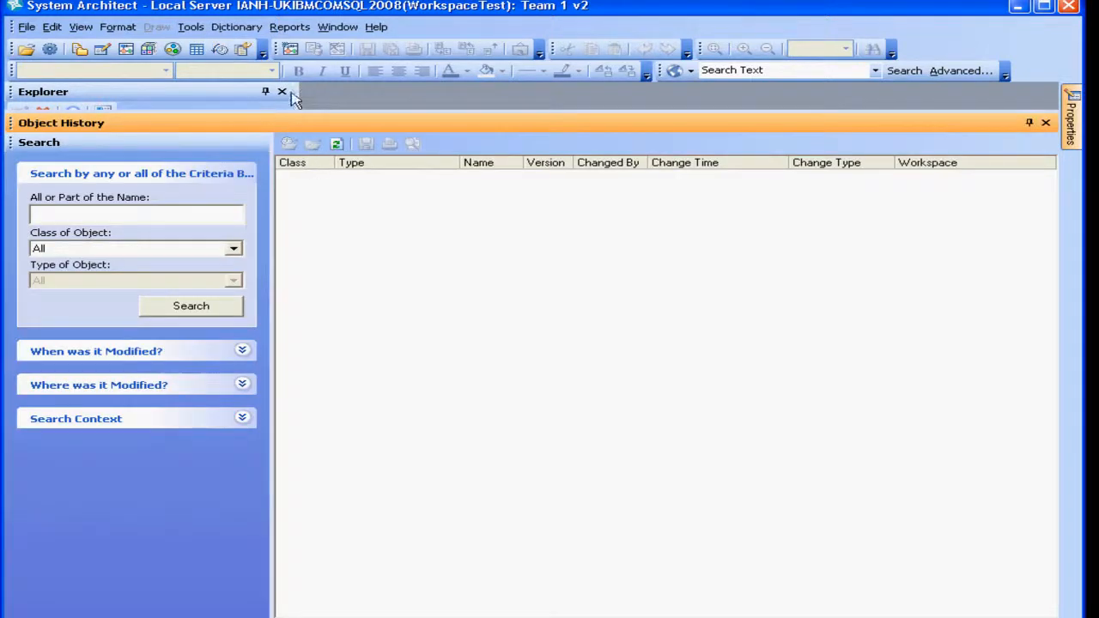
click(281, 92)
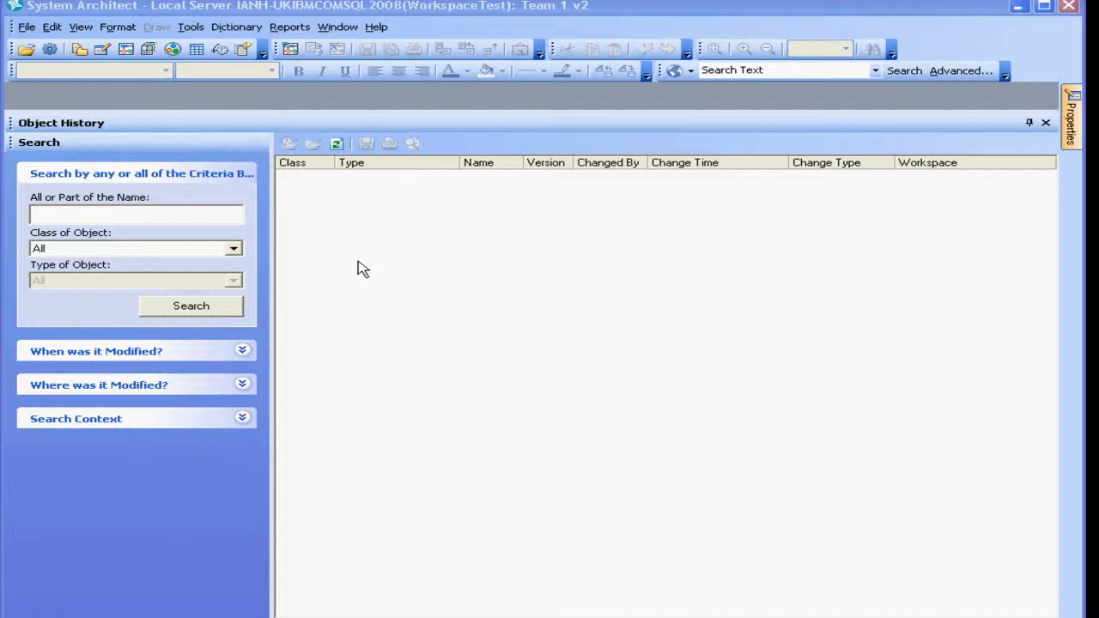
click(238, 341)
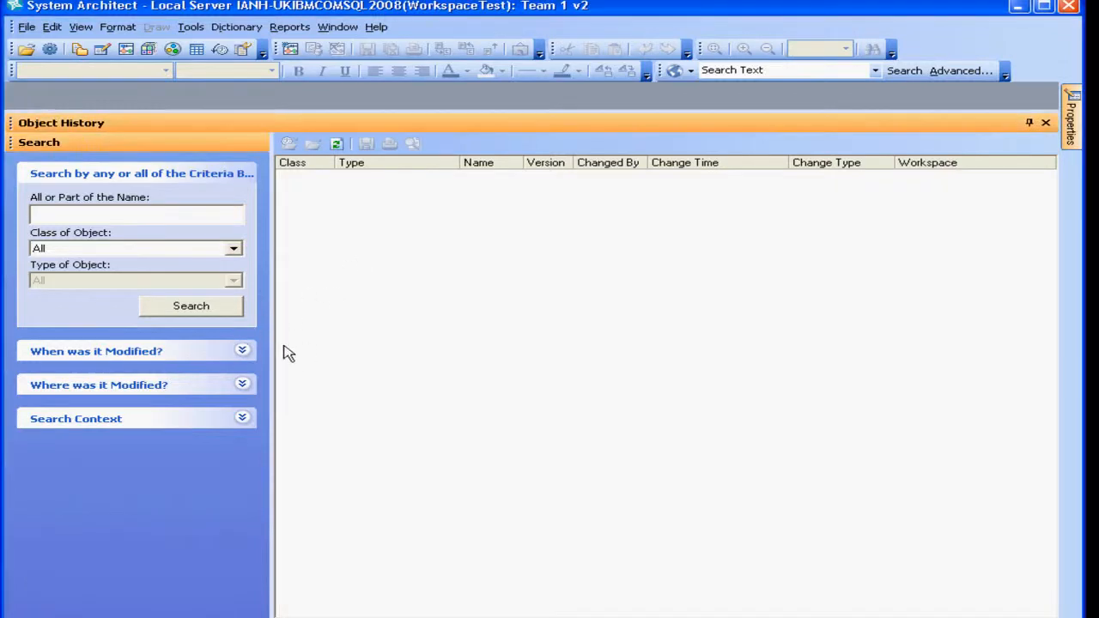
click(123, 388)
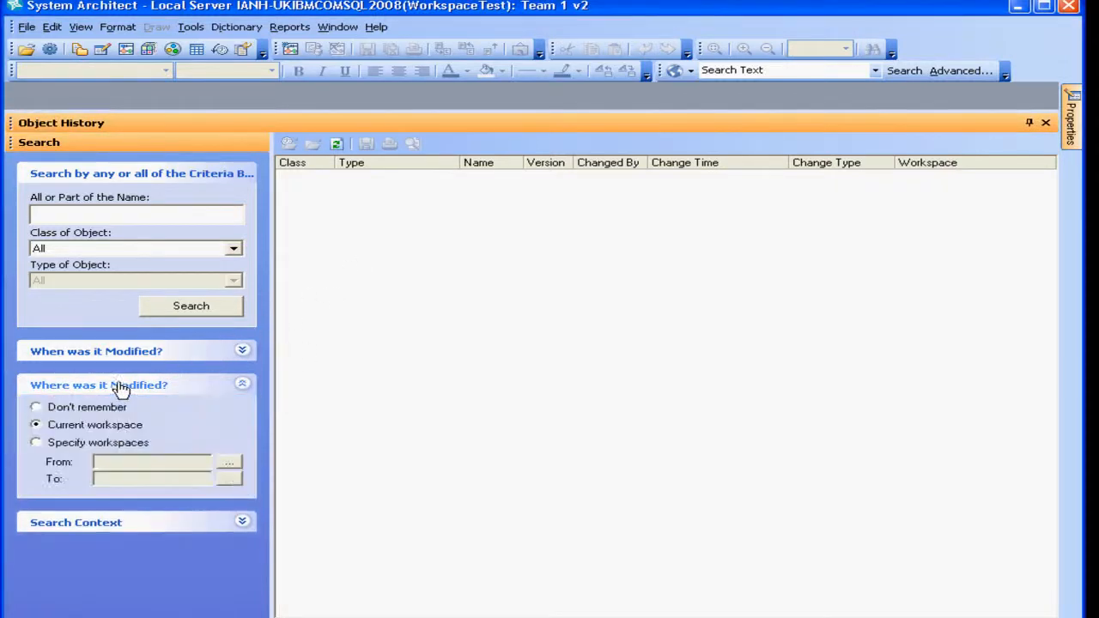
click(101, 426)
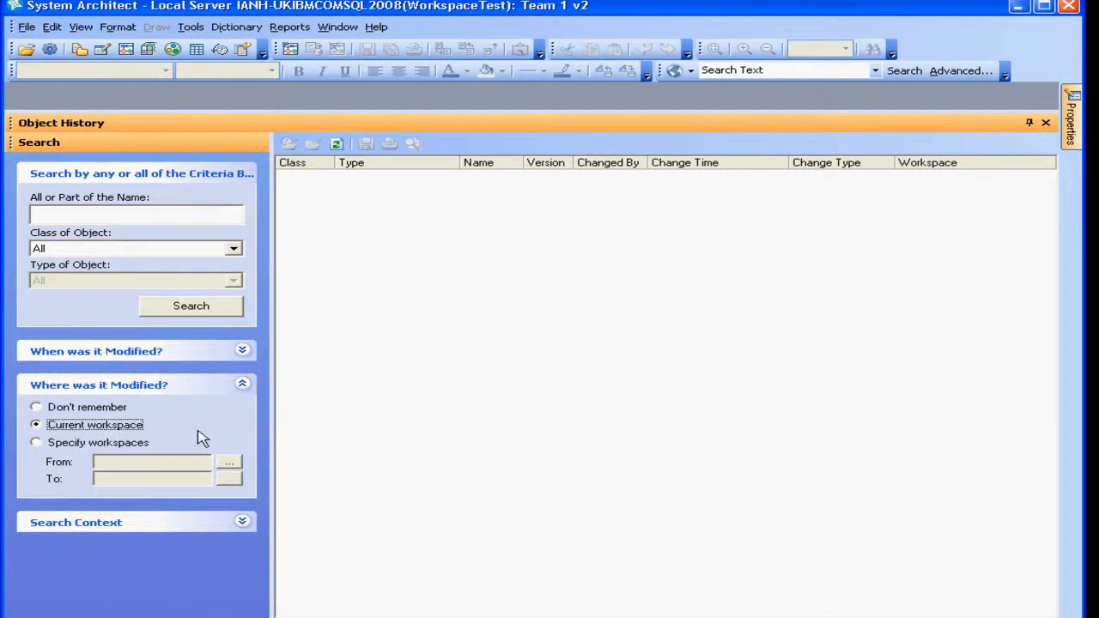
click(169, 311)
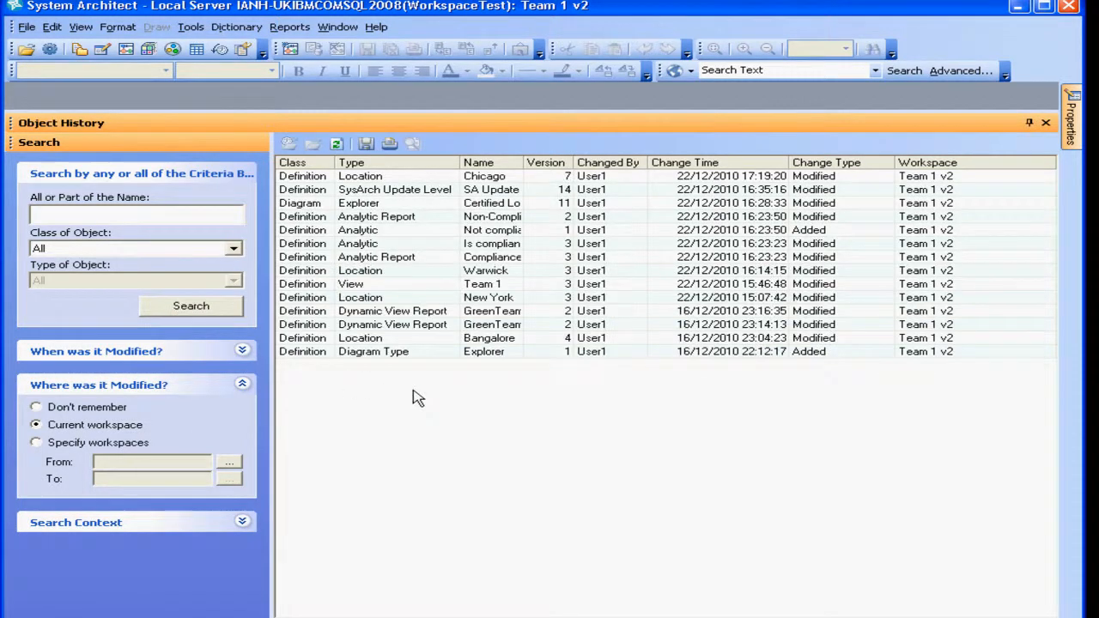
drag(523, 162, 570, 162)
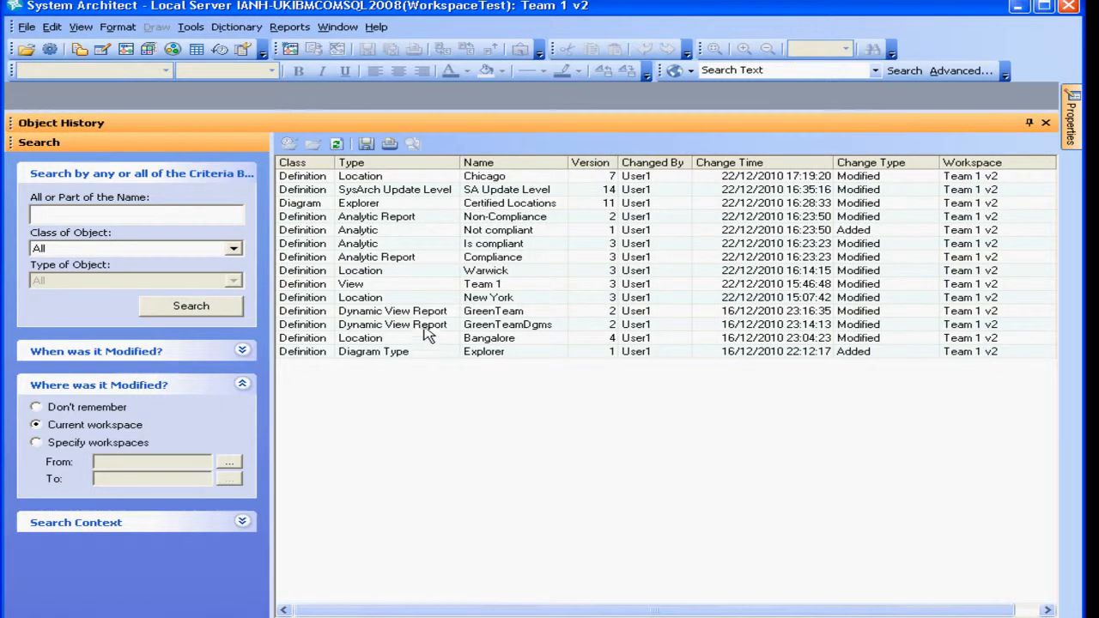
Narrow the Object History search to definitions of type Location modified in the current workspace.
click(233, 248)
click(202, 291)
click(234, 282)
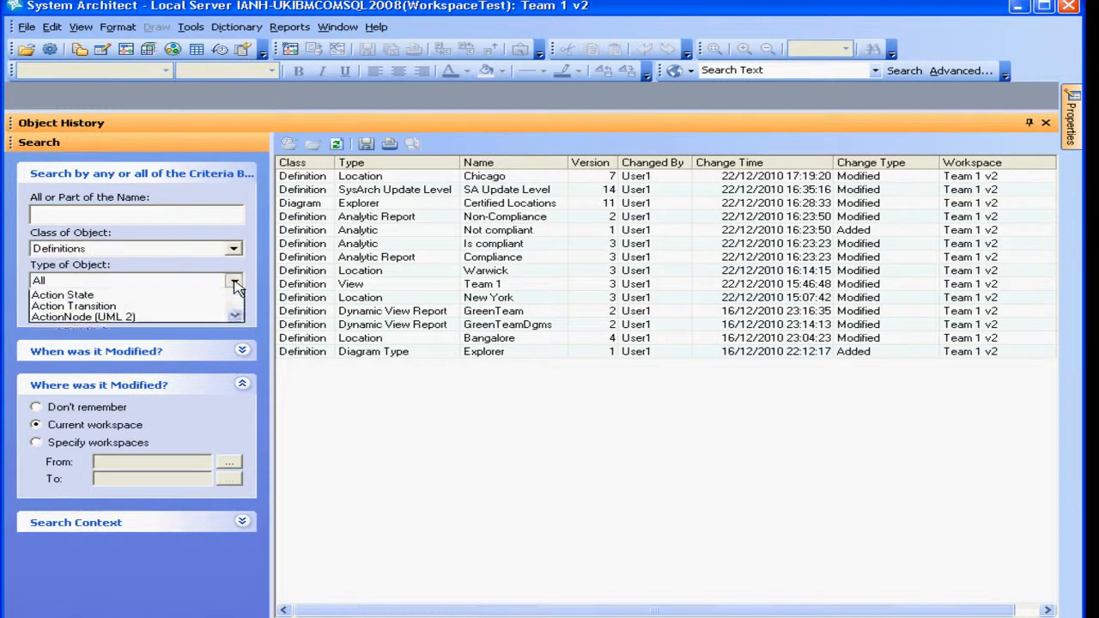
scroll(171, 343, down, 5)
click(186, 359)
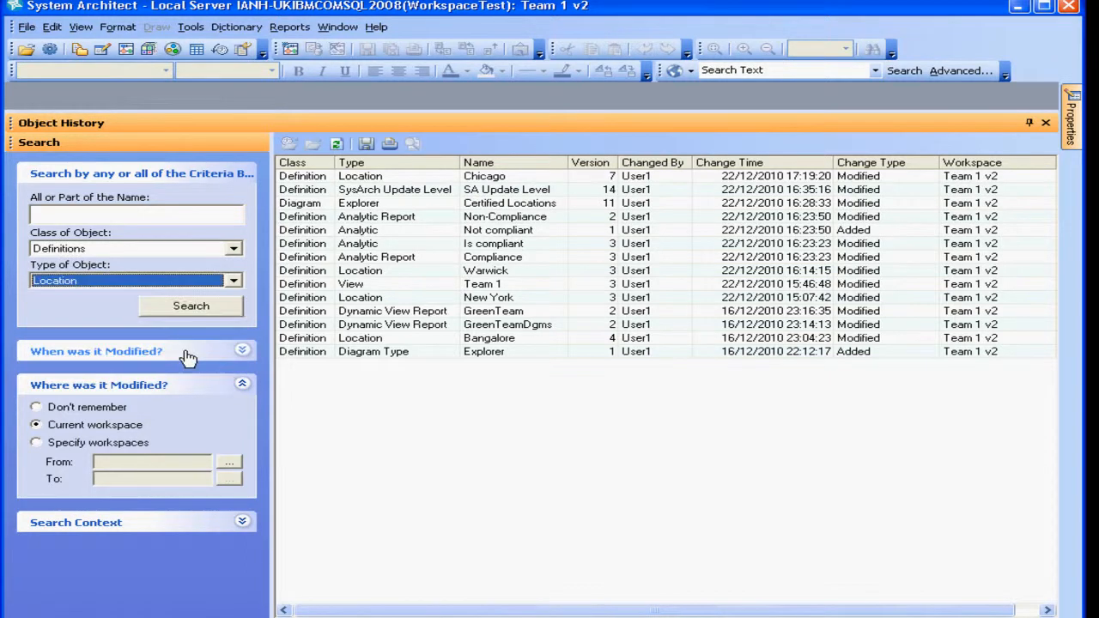
click(205, 309)
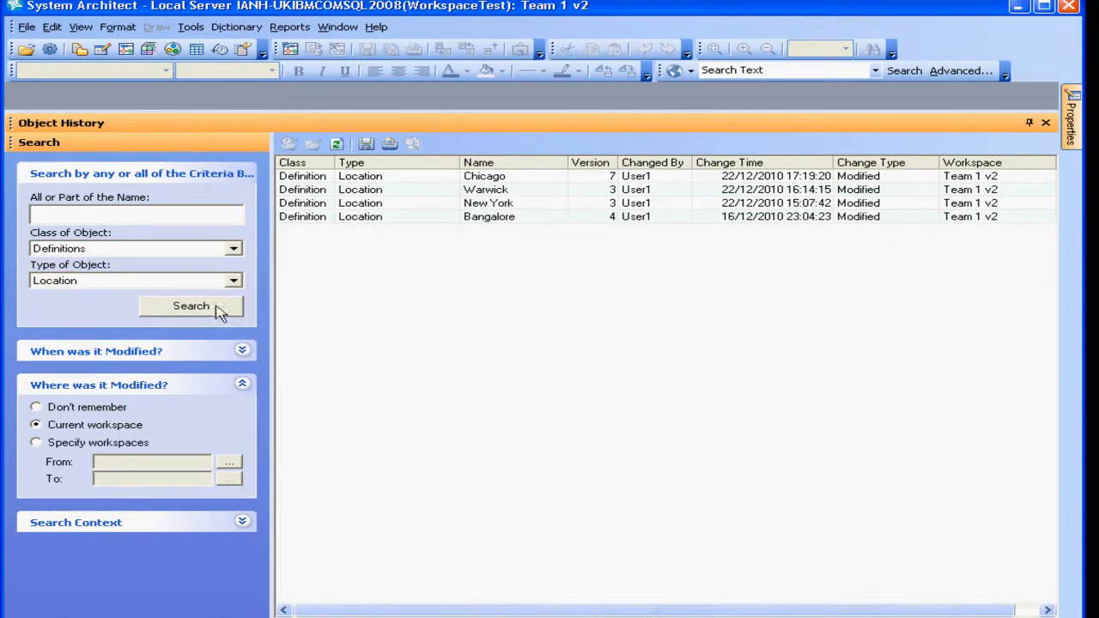
Compare the properties of the modified Chicago location with its base version, showing only the differences, and close the comparison.
click(522, 178)
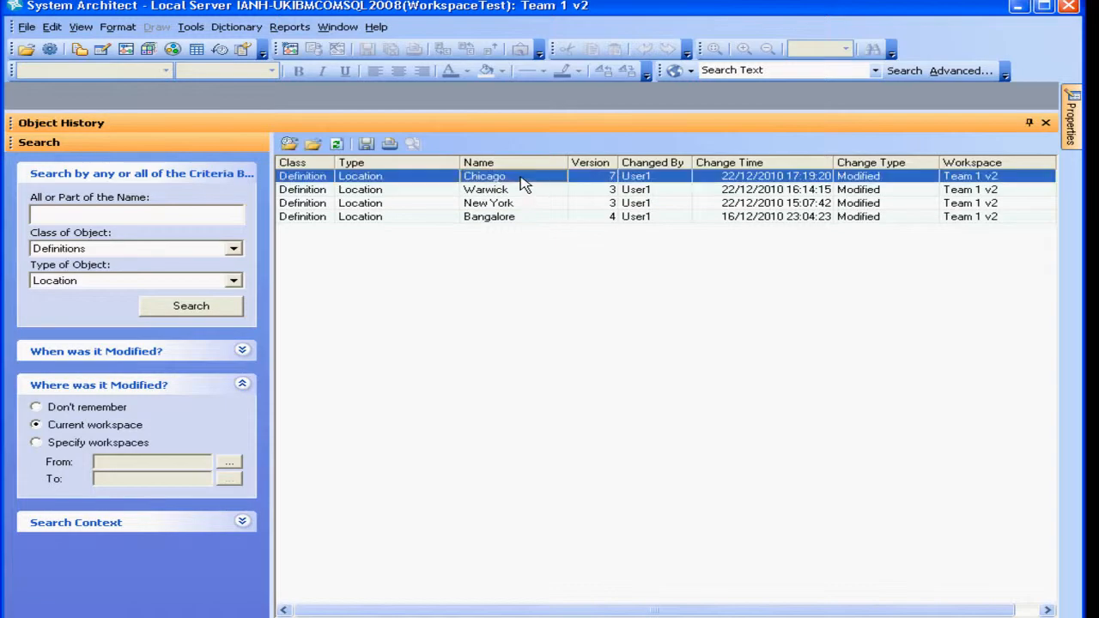
click(413, 146)
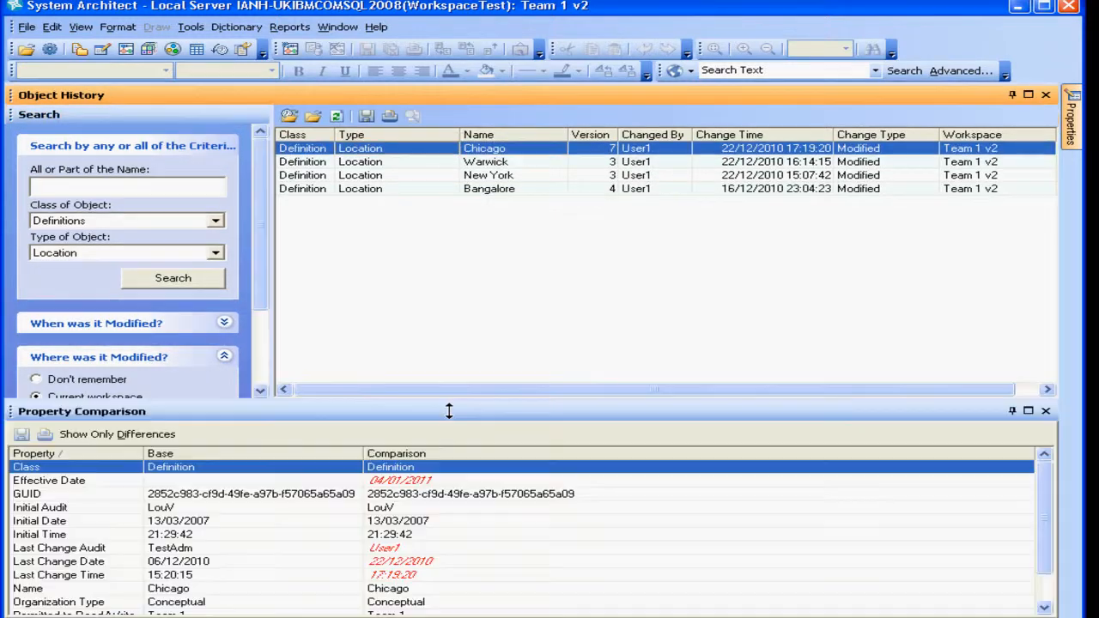
click(105, 436)
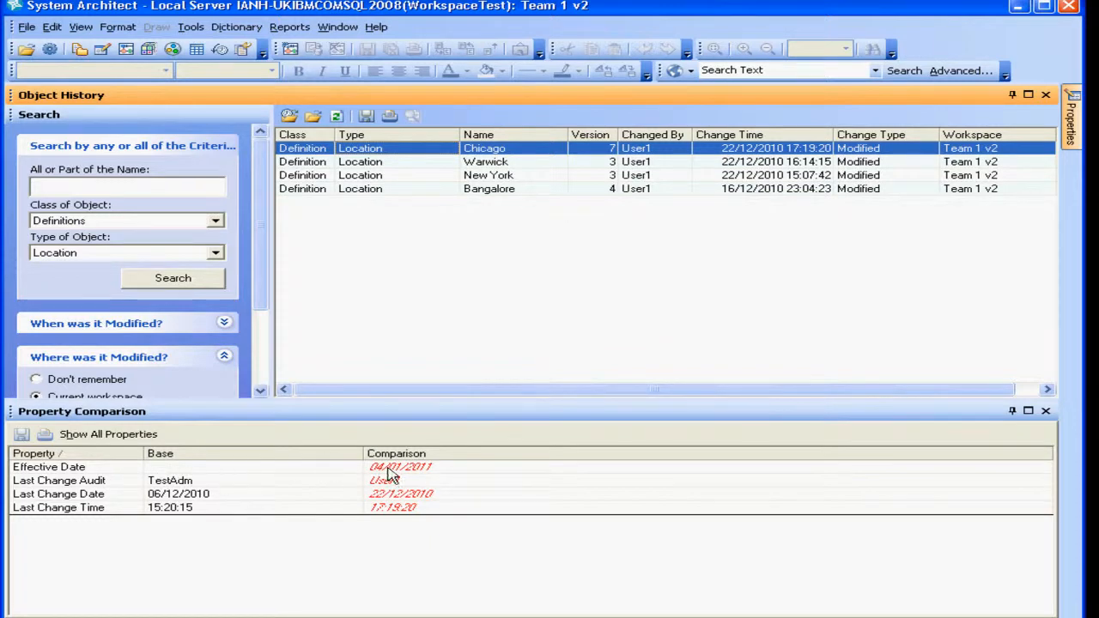
click(1046, 411)
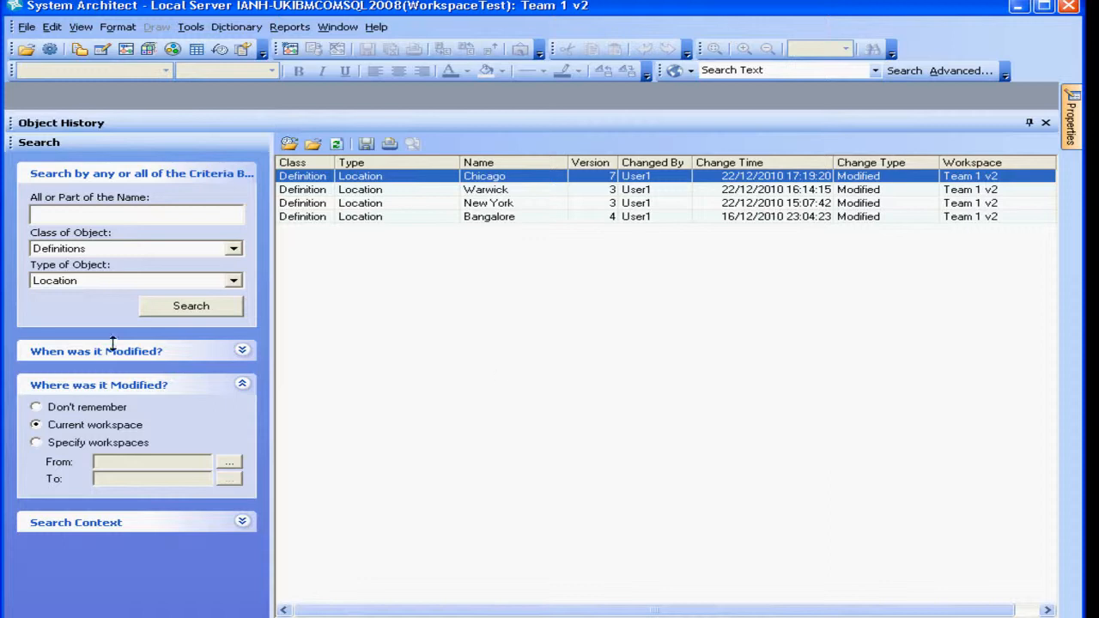
Search the Object History for Location definitions modified within the last day.
click(152, 353)
click(119, 393)
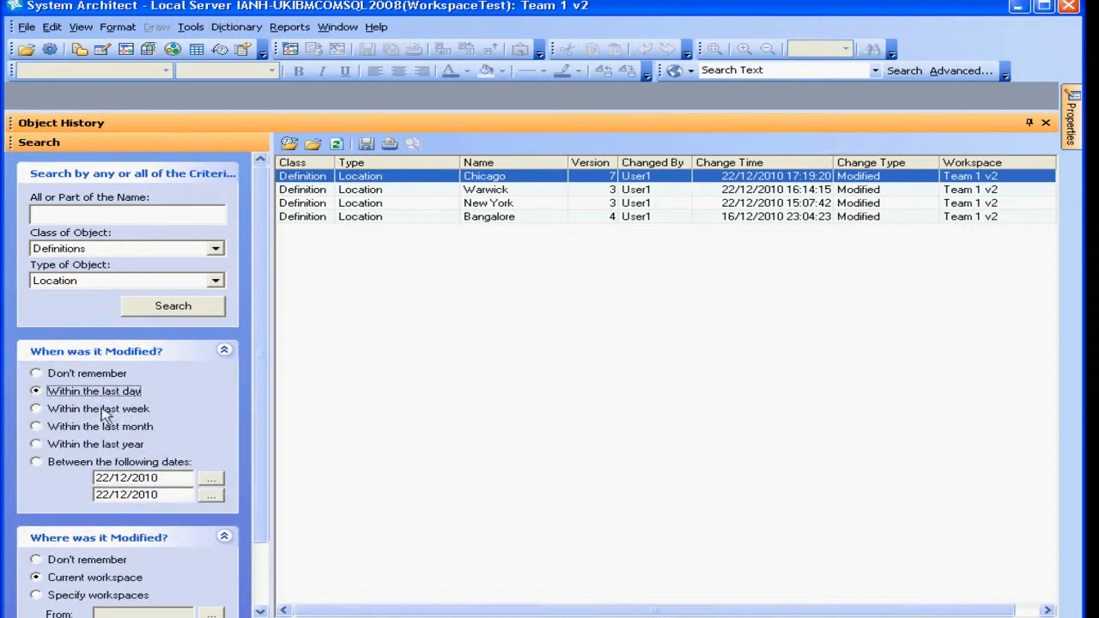
click(188, 309)
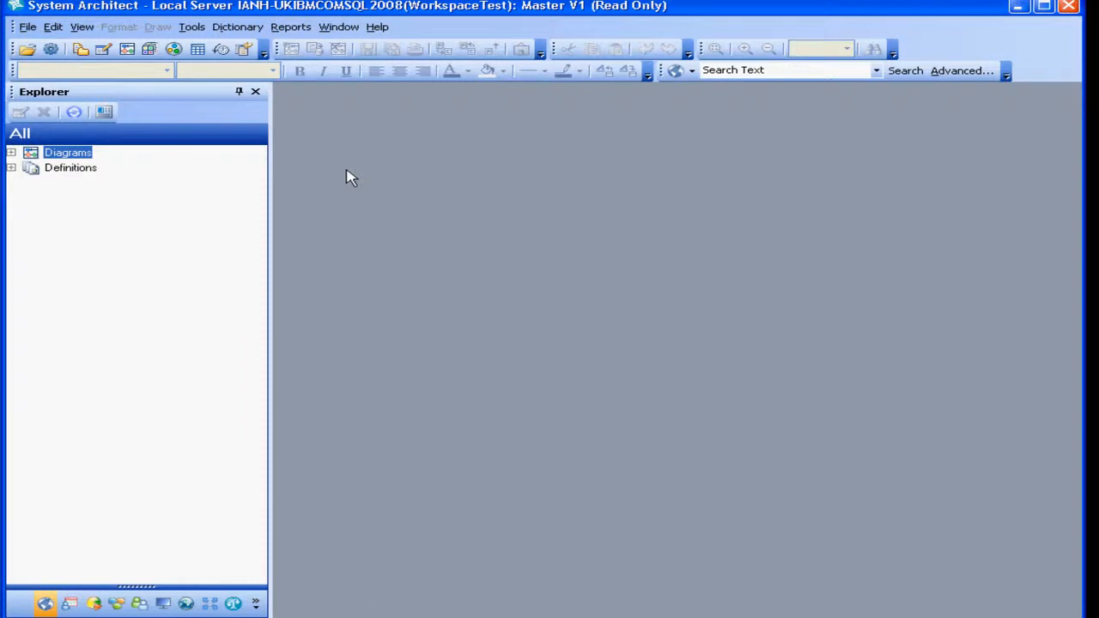
Create a workspace named "Master V2" beneath the Master V1 baseline workspace.
click(187, 27)
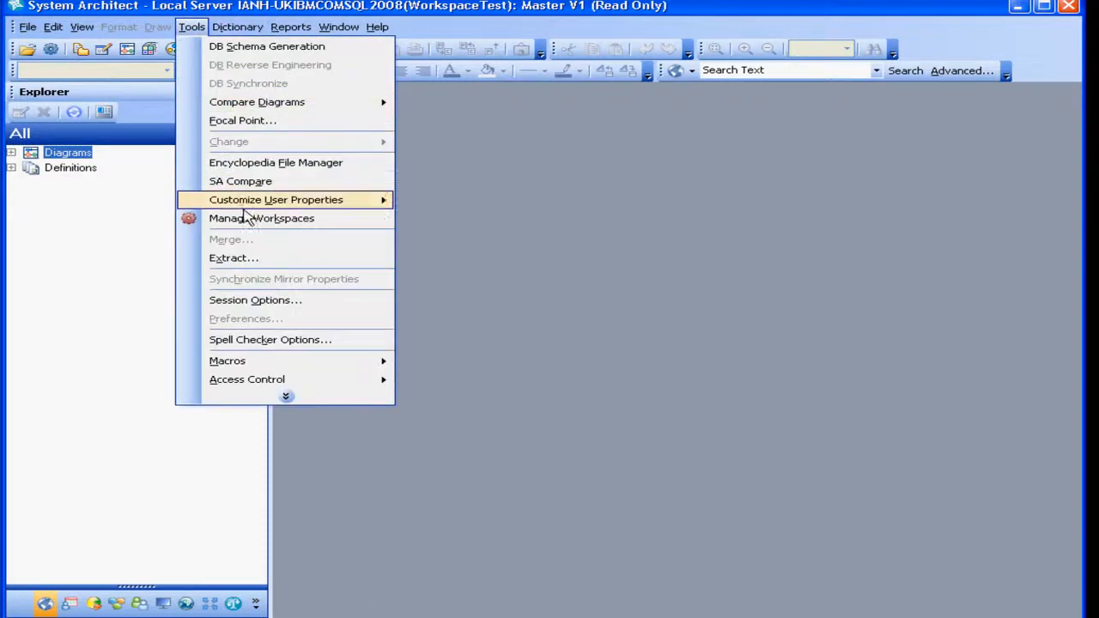
click(248, 220)
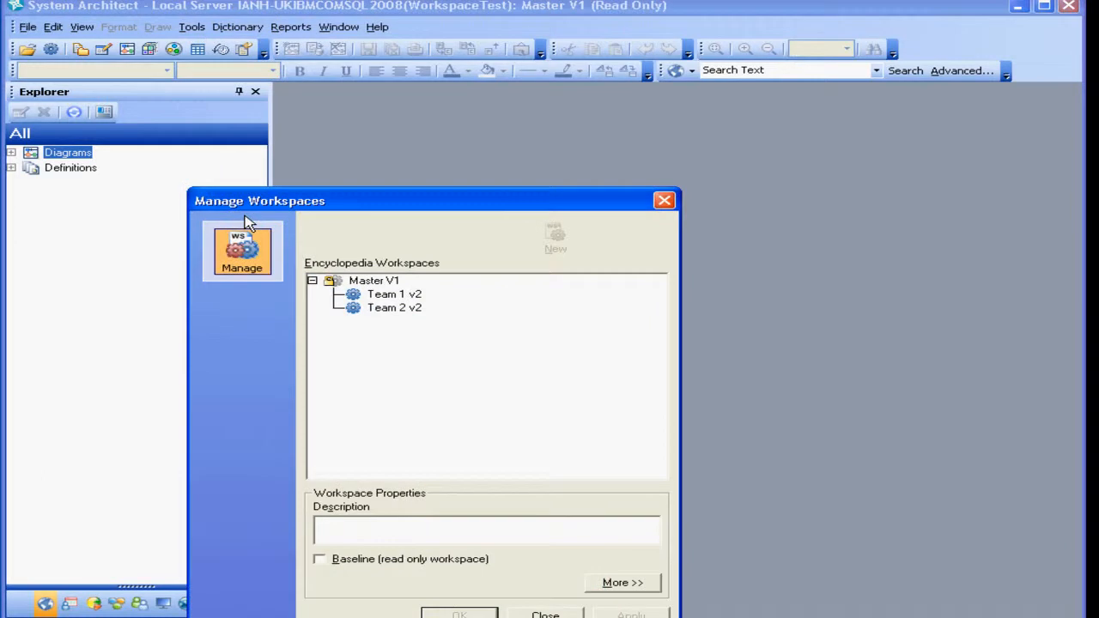
click(378, 284)
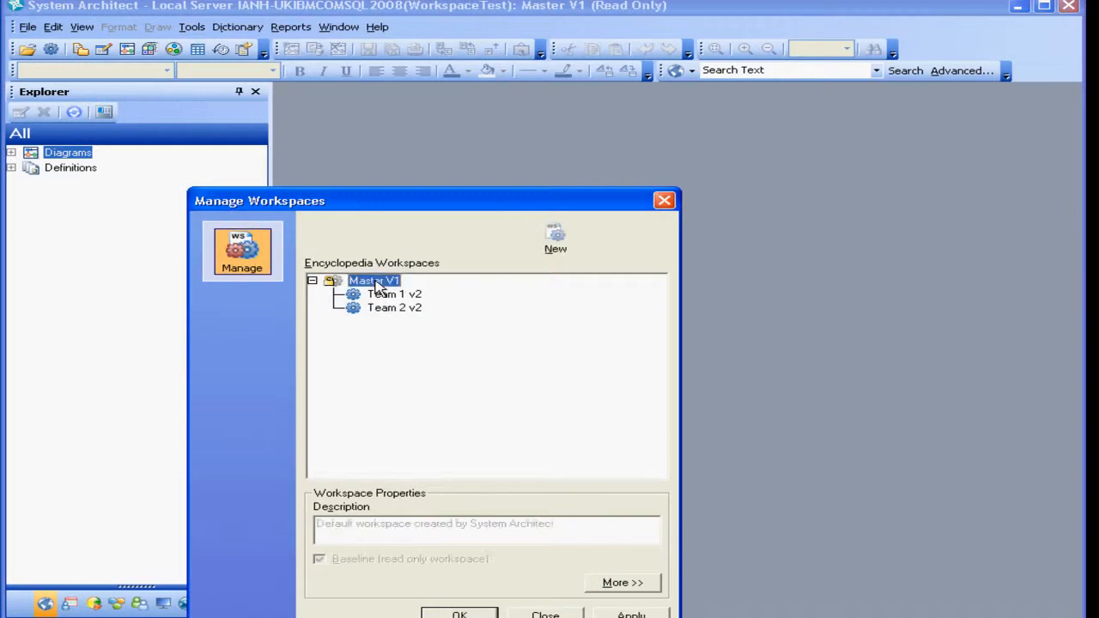
click(556, 248)
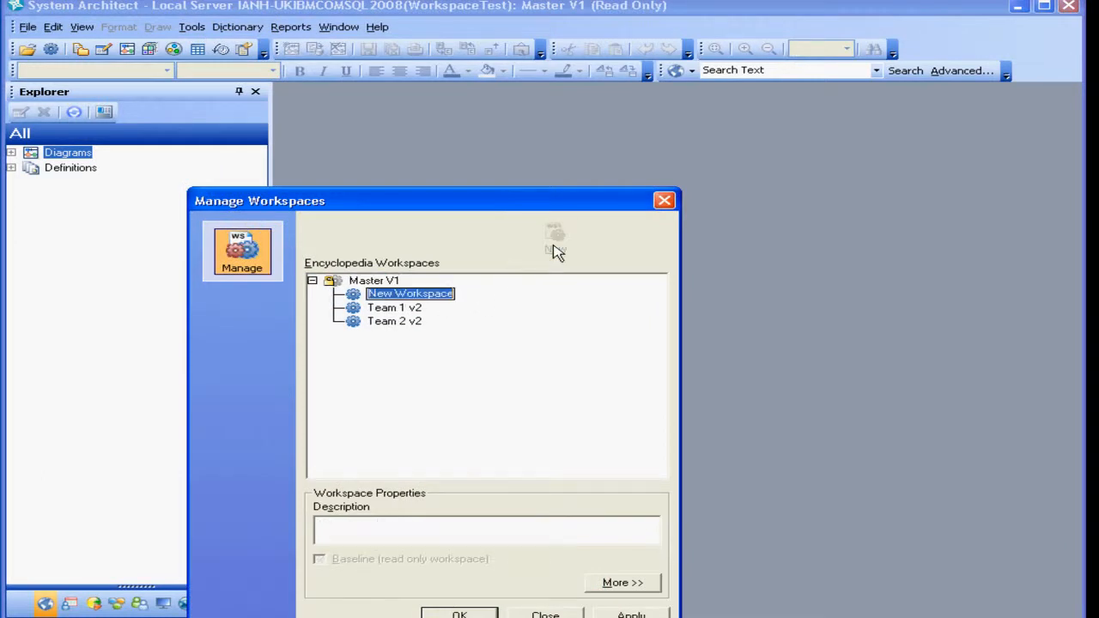
text(Master)
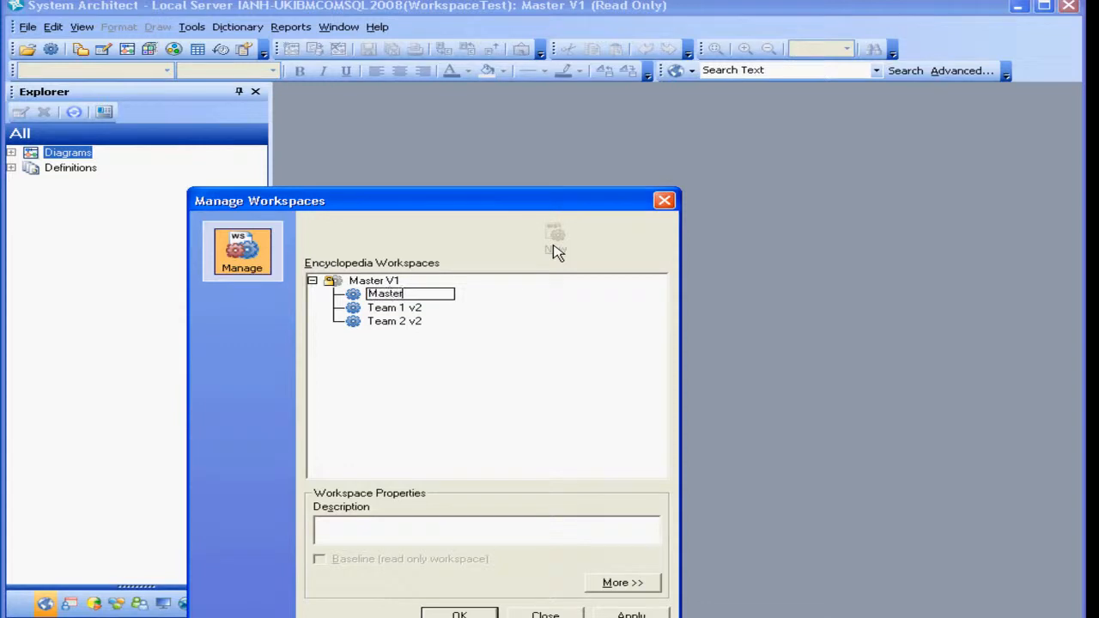
key(Return)
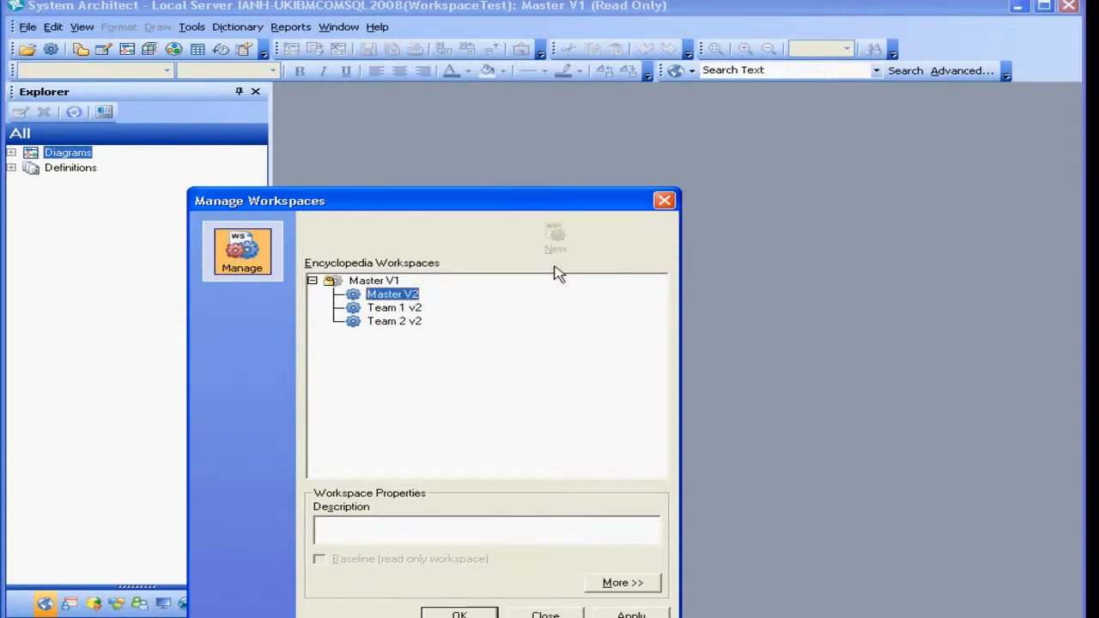
click(484, 615)
Switch to the Team 1 v2 workspace.
click(51, 49)
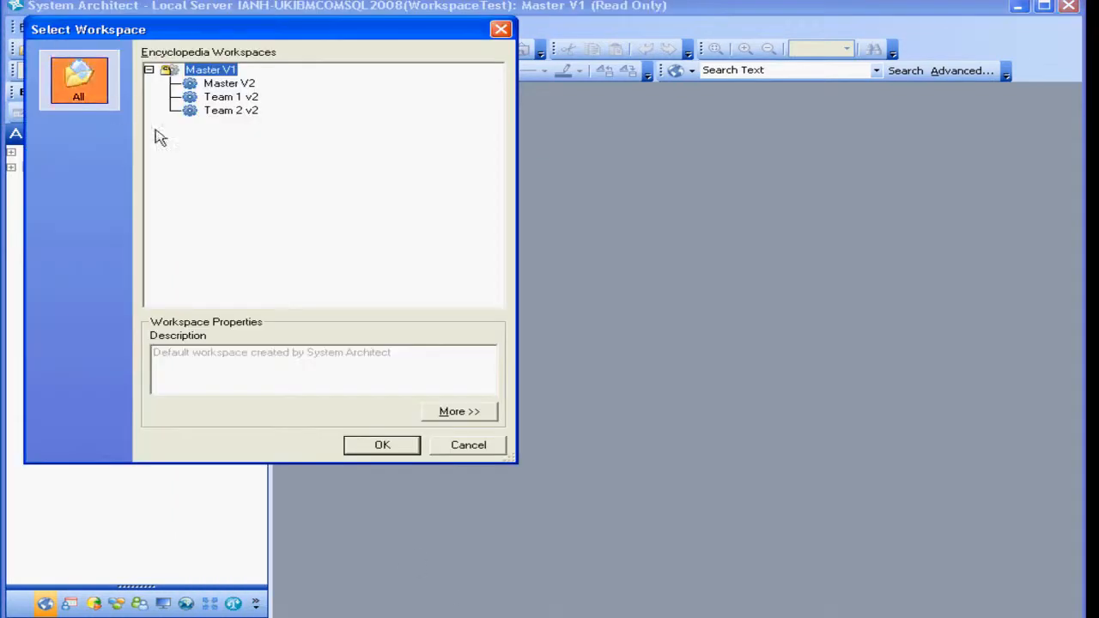
click(225, 98)
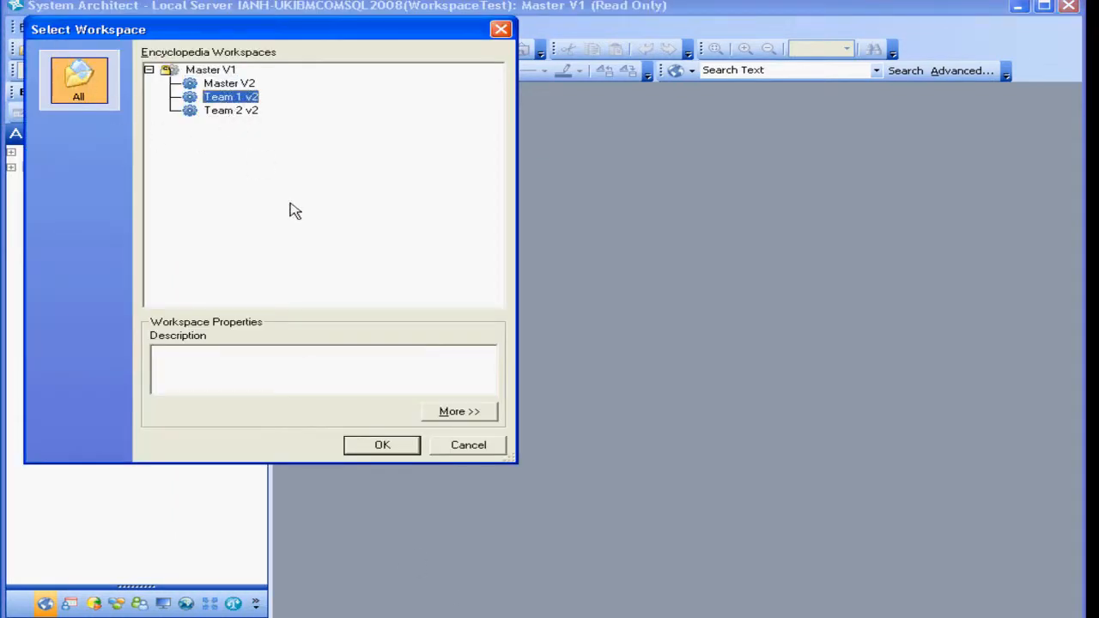
click(392, 444)
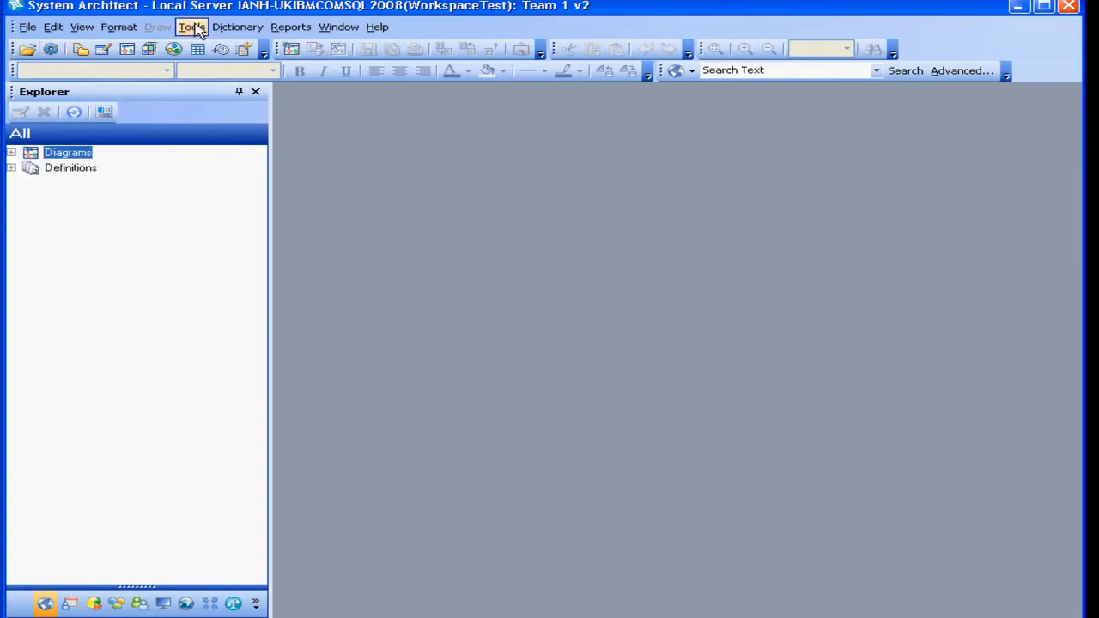
Set up an extract across workspaces within this encyclopedia, with Master V2 as the target workspace.
click(193, 26)
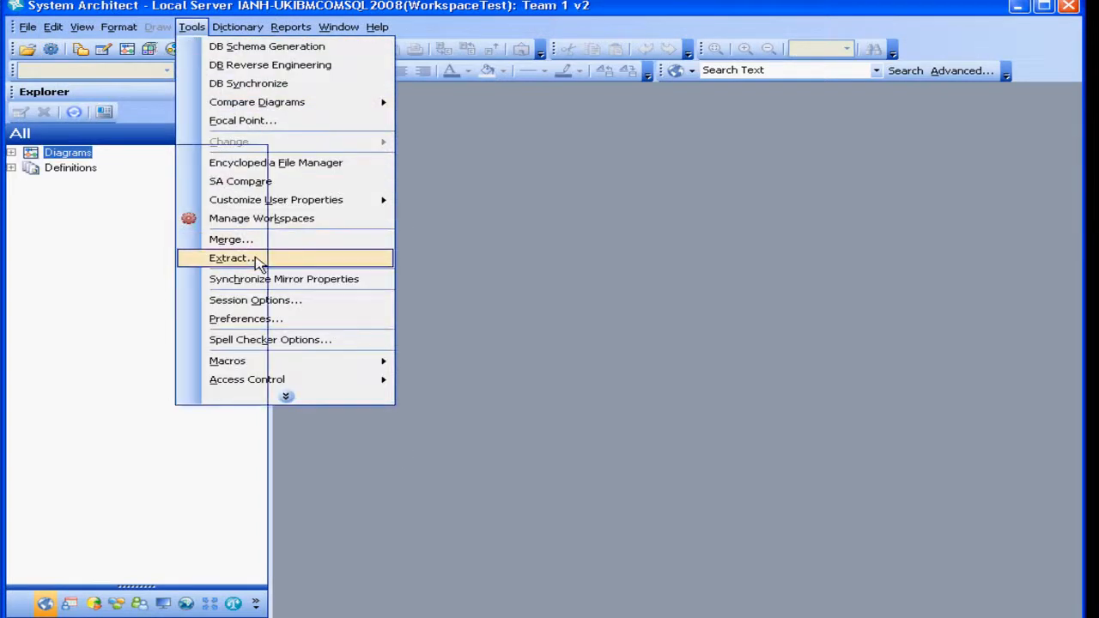
click(230, 258)
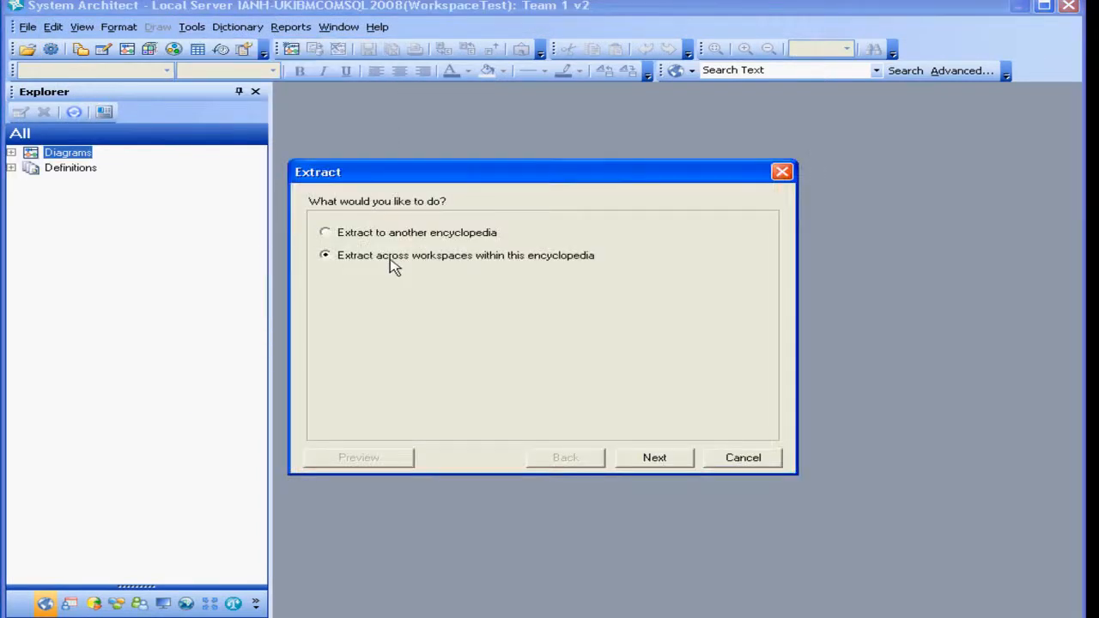
click(655, 458)
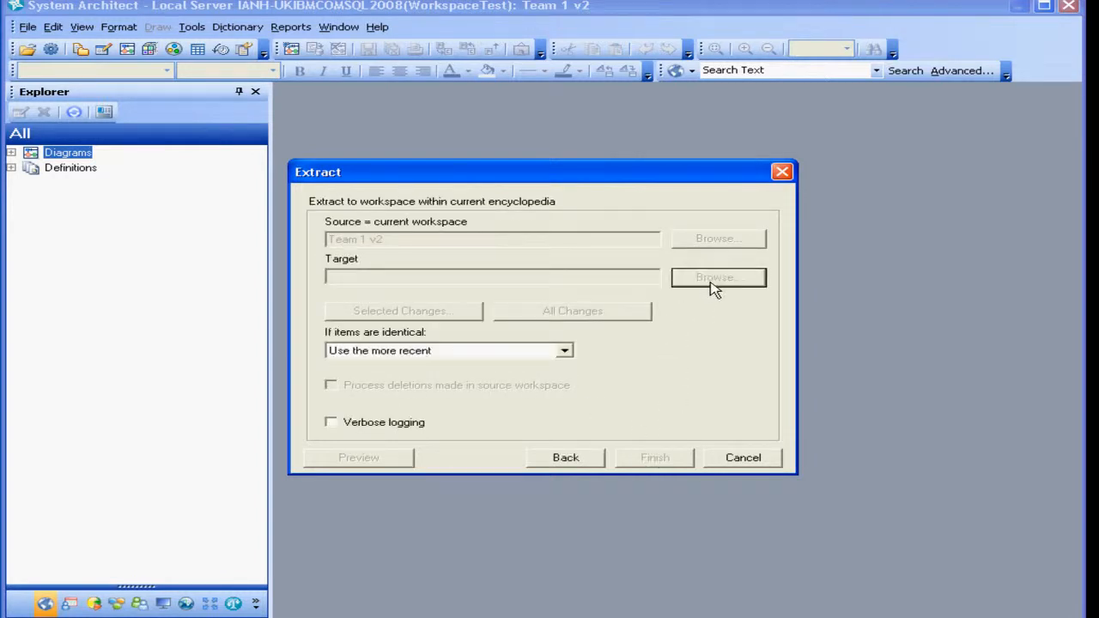
click(712, 284)
click(219, 84)
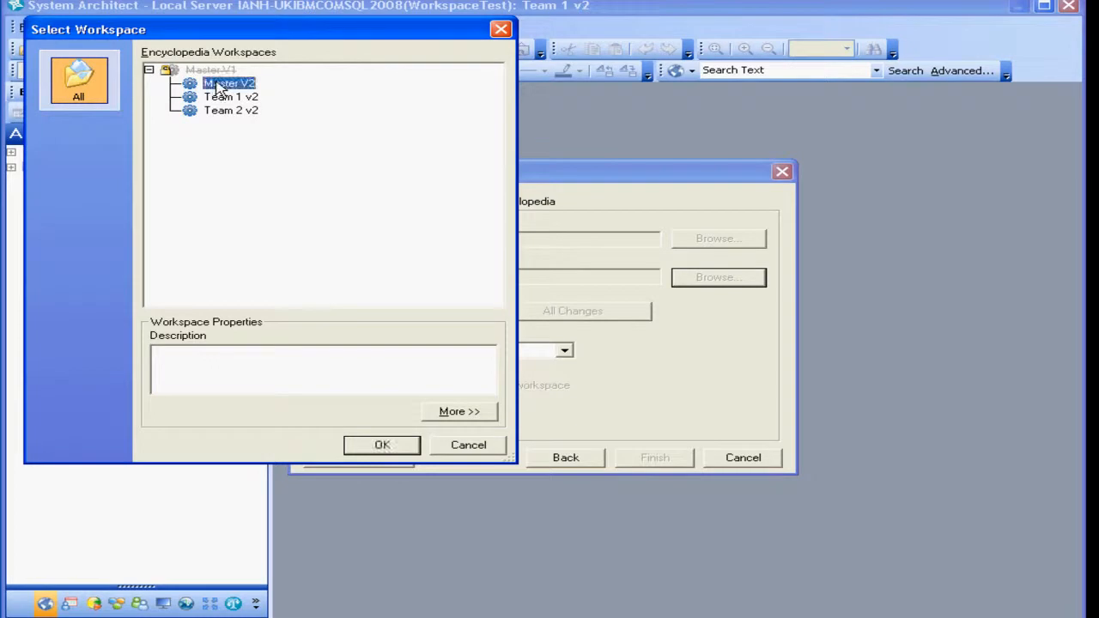
click(386, 446)
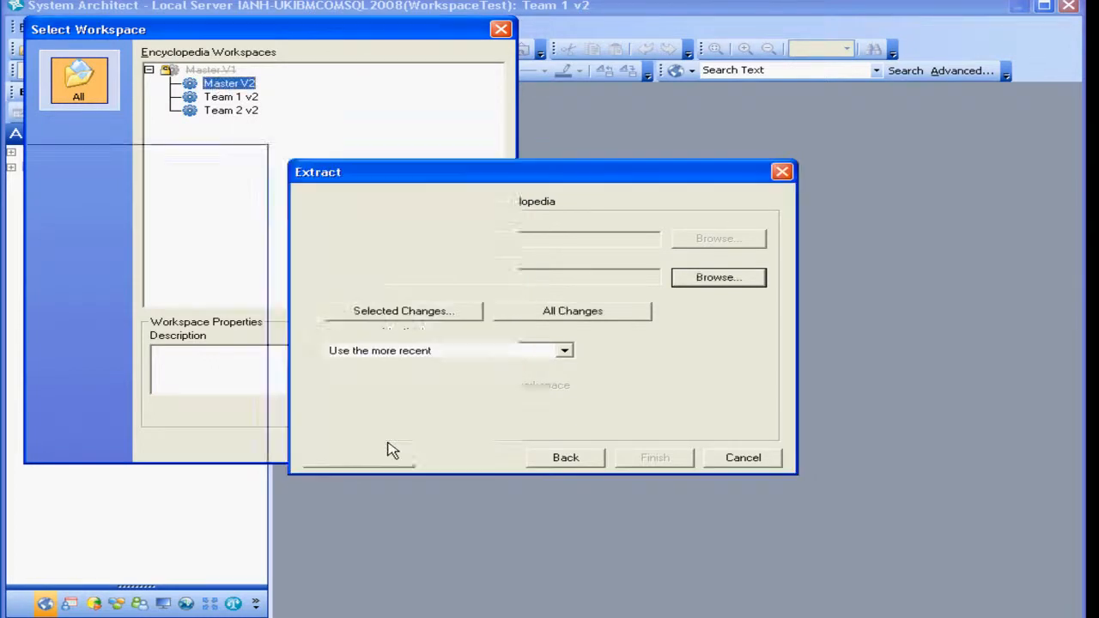
Extract all changes to Master V2, including deletions made in the source workspace, and close the extract report.
click(560, 317)
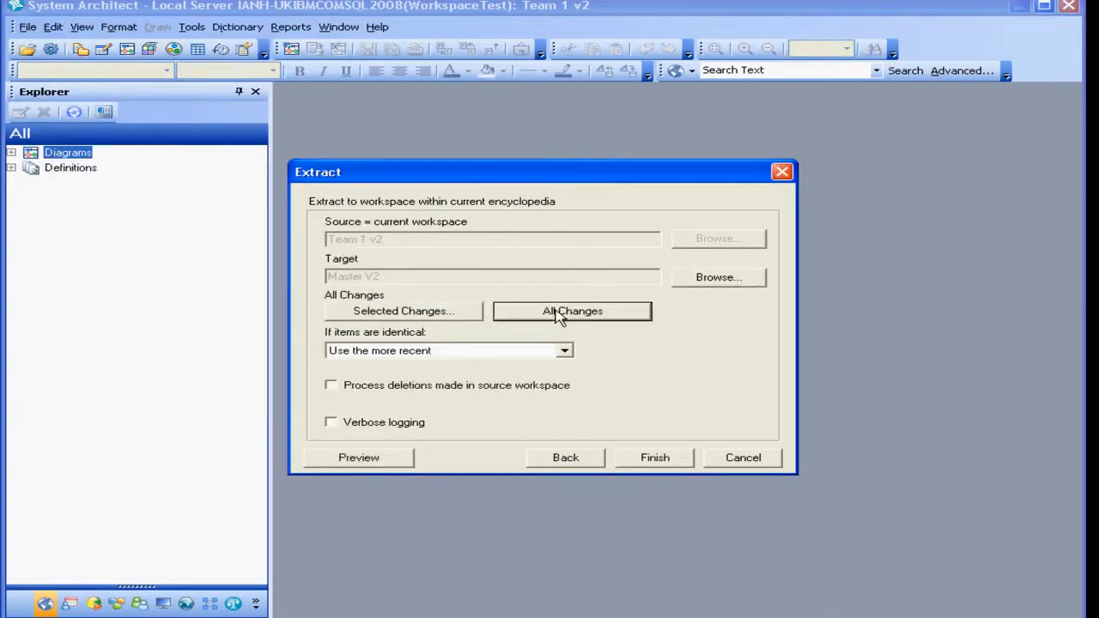
click(403, 388)
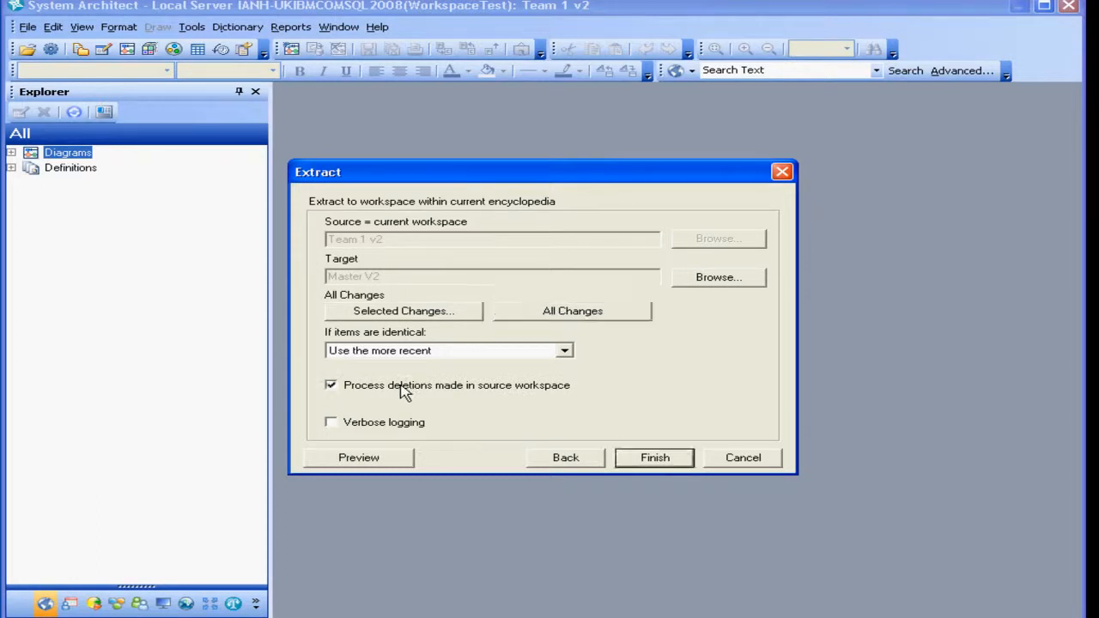
click(656, 460)
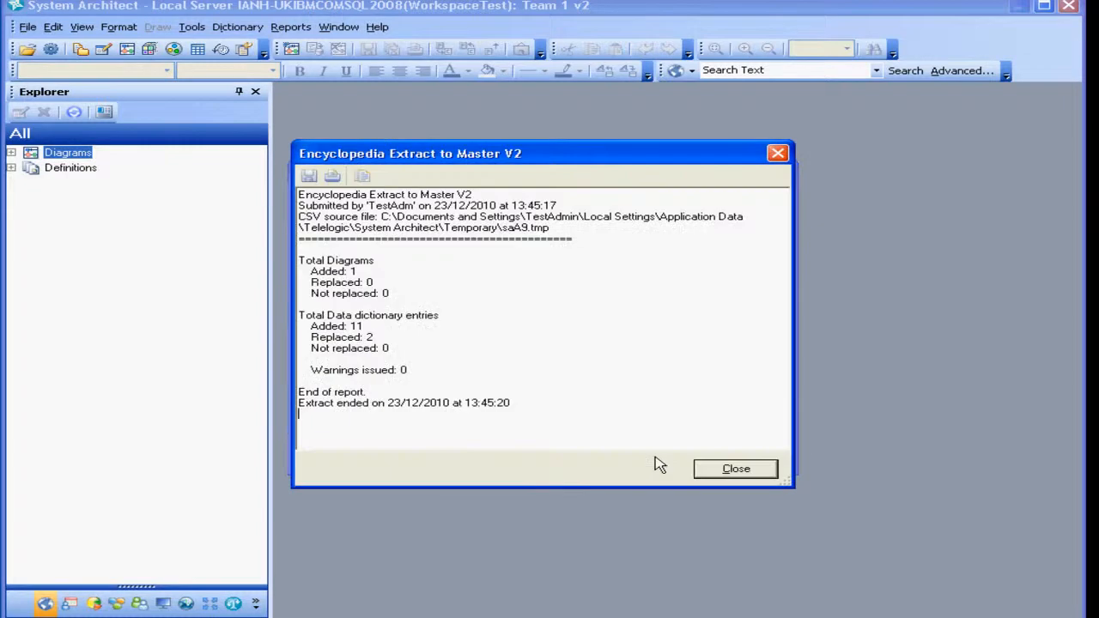
click(733, 470)
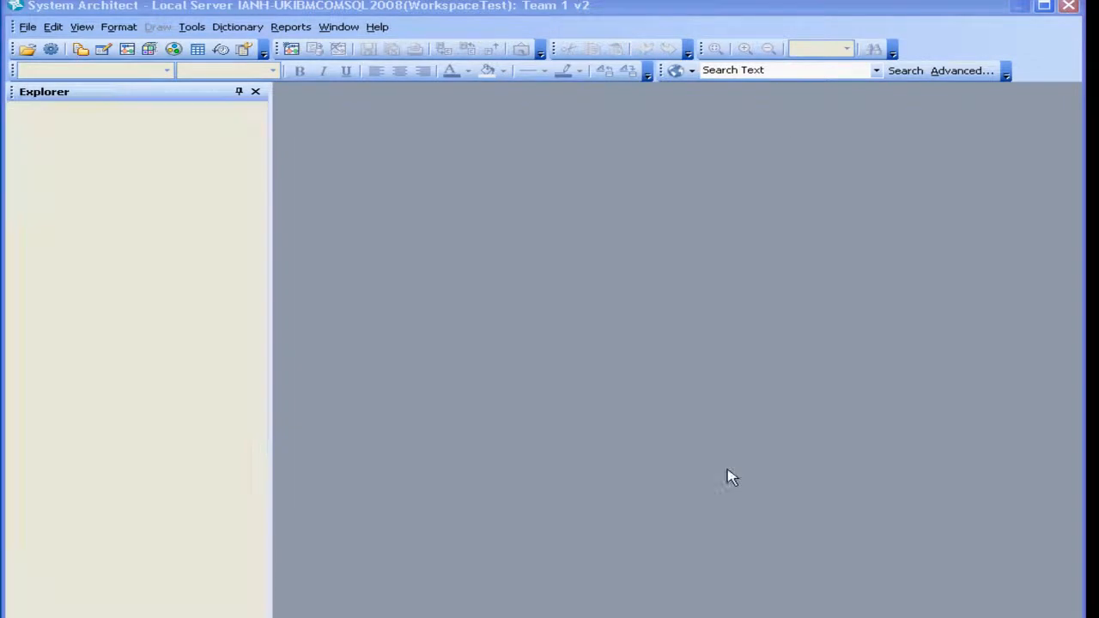
Switch to the Master V2 workspace.
click(50, 50)
click(296, 136)
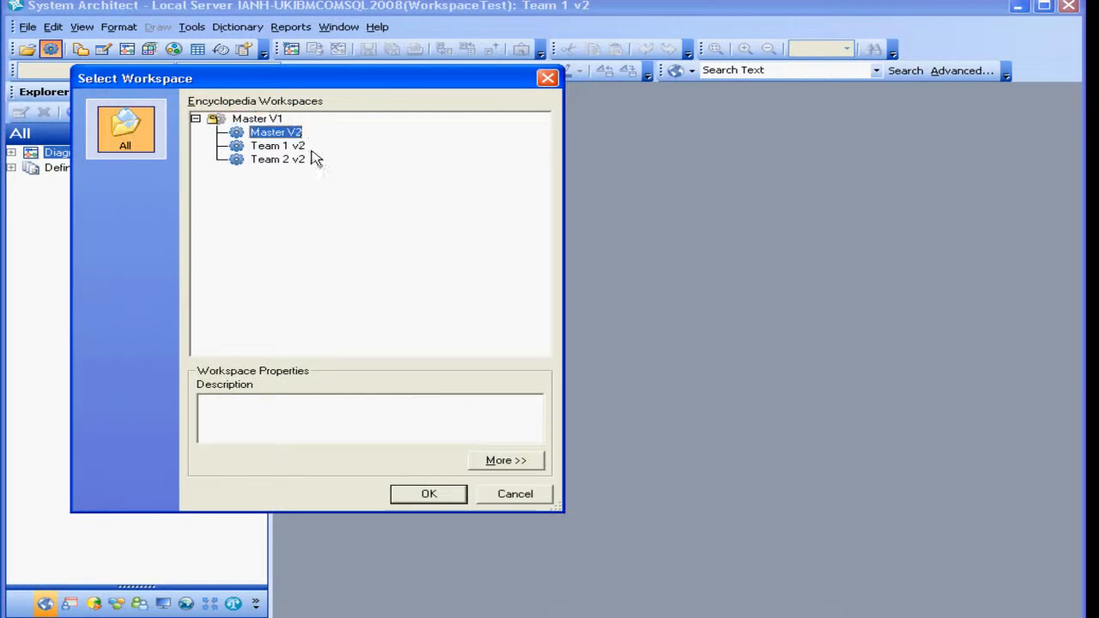
click(445, 494)
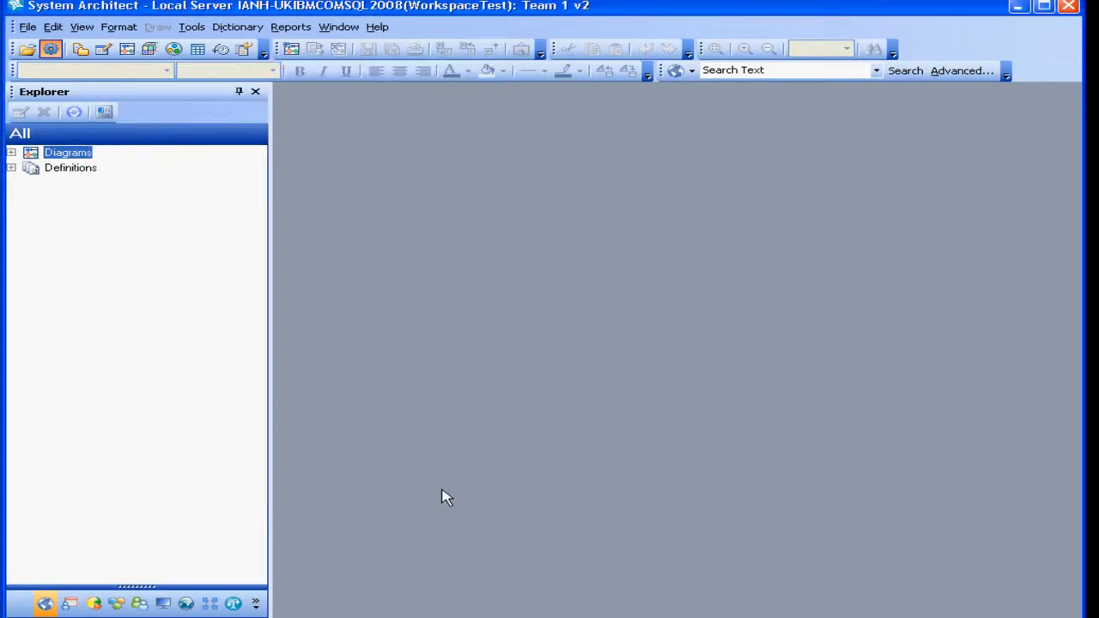
Search the Object History for all objects modified in the current Master V2 workspace.
click(220, 49)
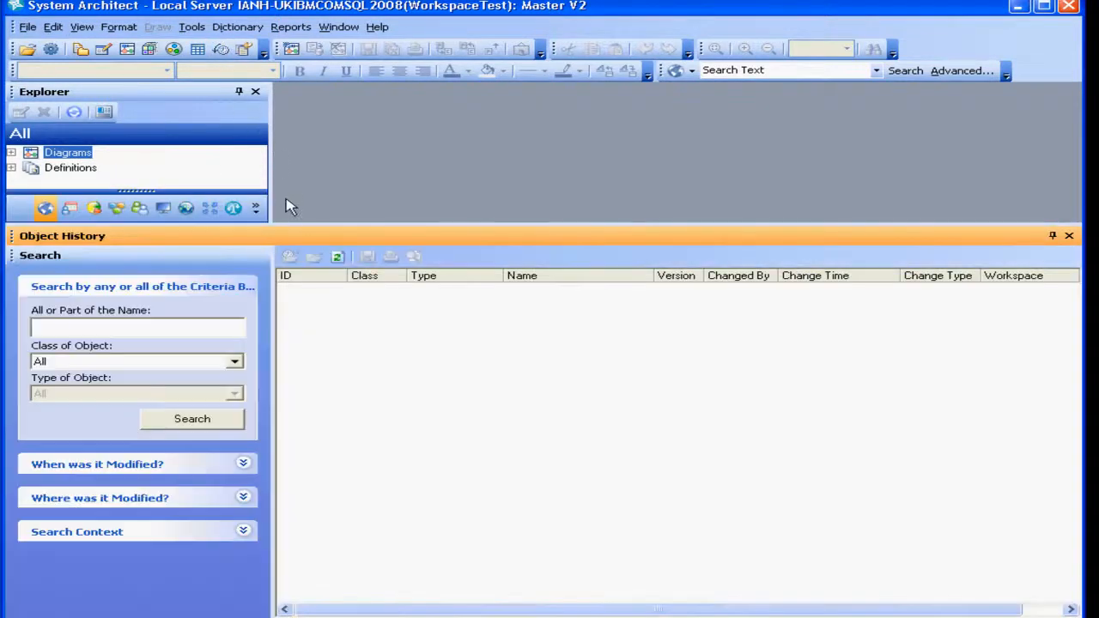
click(206, 506)
click(129, 539)
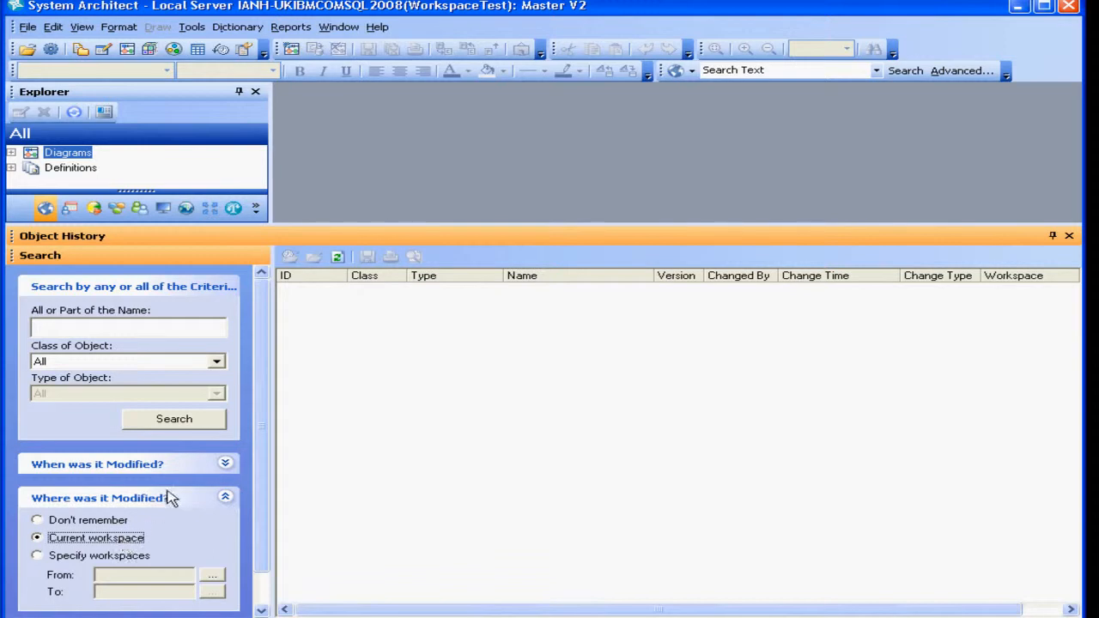
click(192, 426)
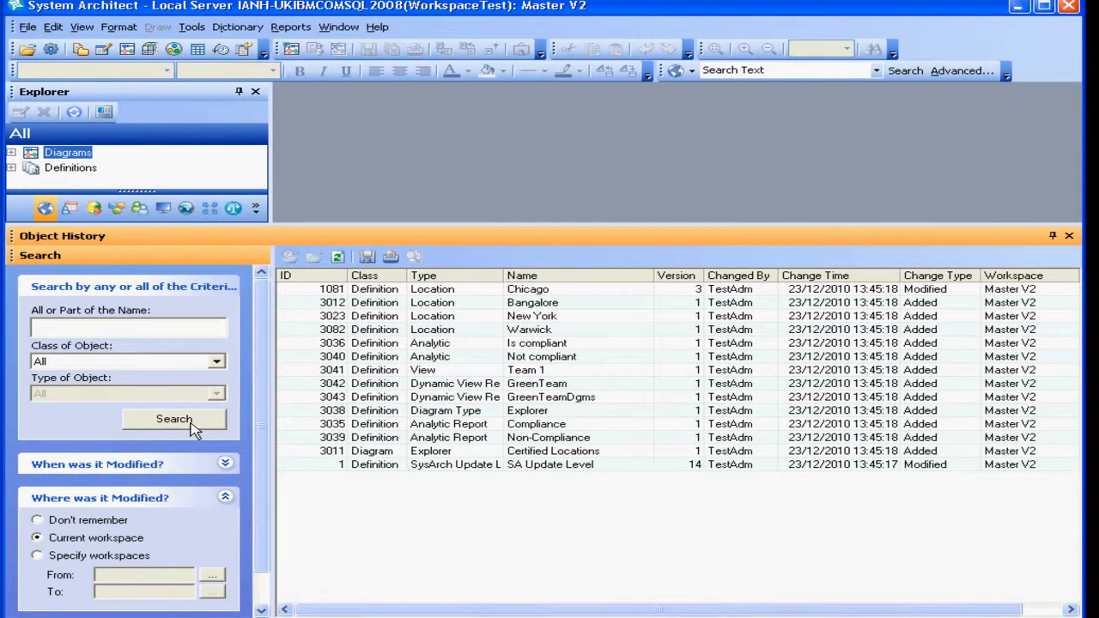
Narrow the Master V2 history search to definitions of type Location and select the Chicago entry.
click(216, 361)
click(181, 398)
click(215, 393)
key(l)
scroll(176, 472, down, 1)
click(174, 474)
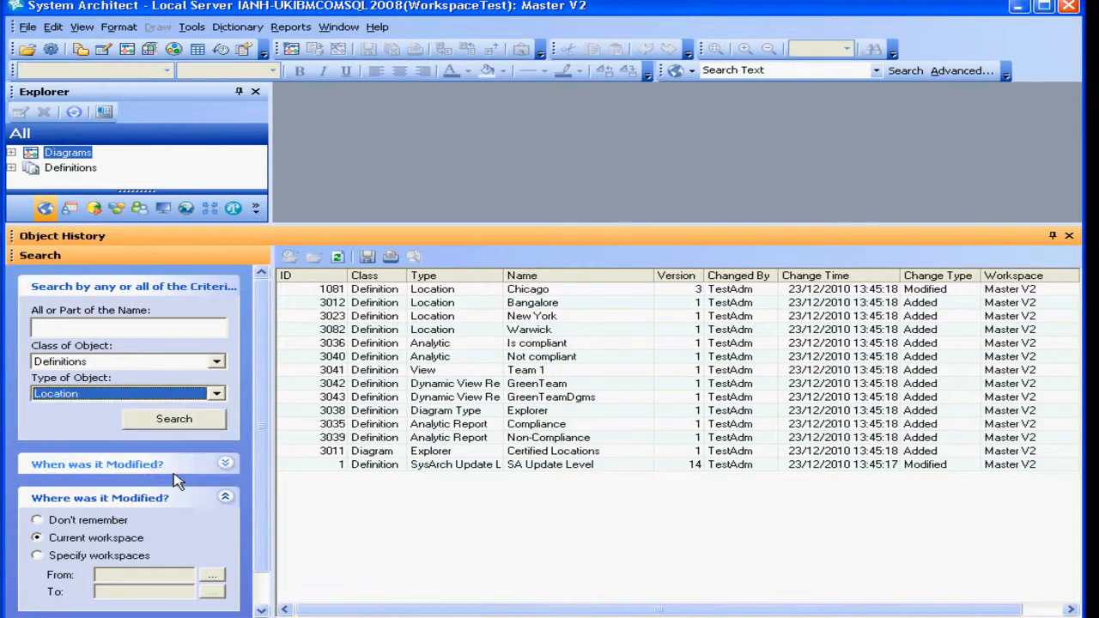
click(185, 423)
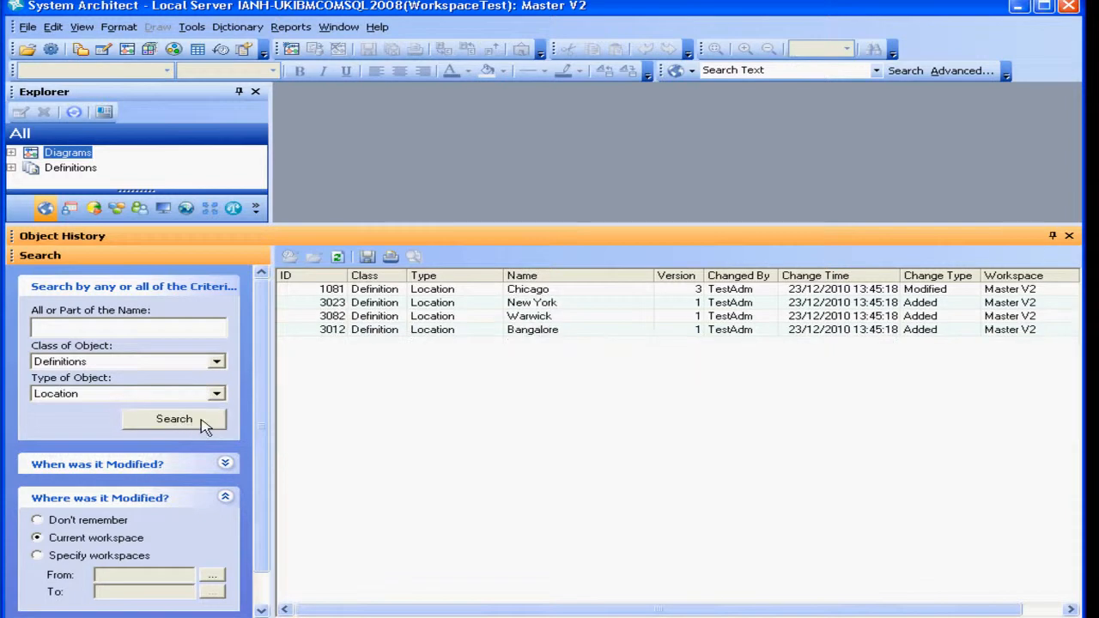
click(561, 291)
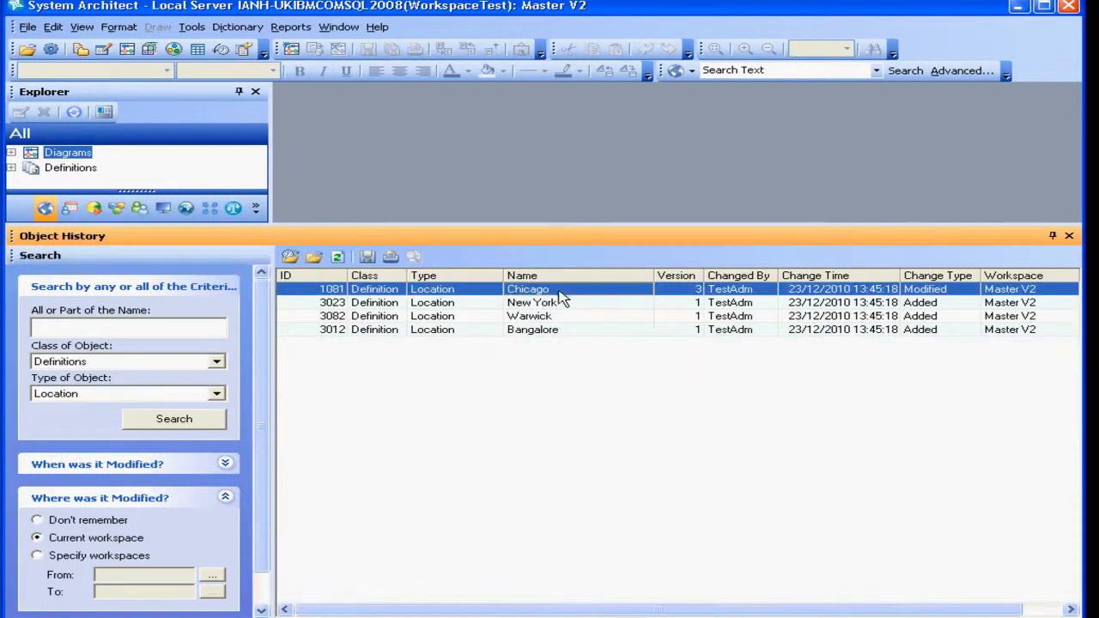
Compare the properties of the Chicago location's versions, showing only the differences, and close the comparison and the Object History.
click(414, 259)
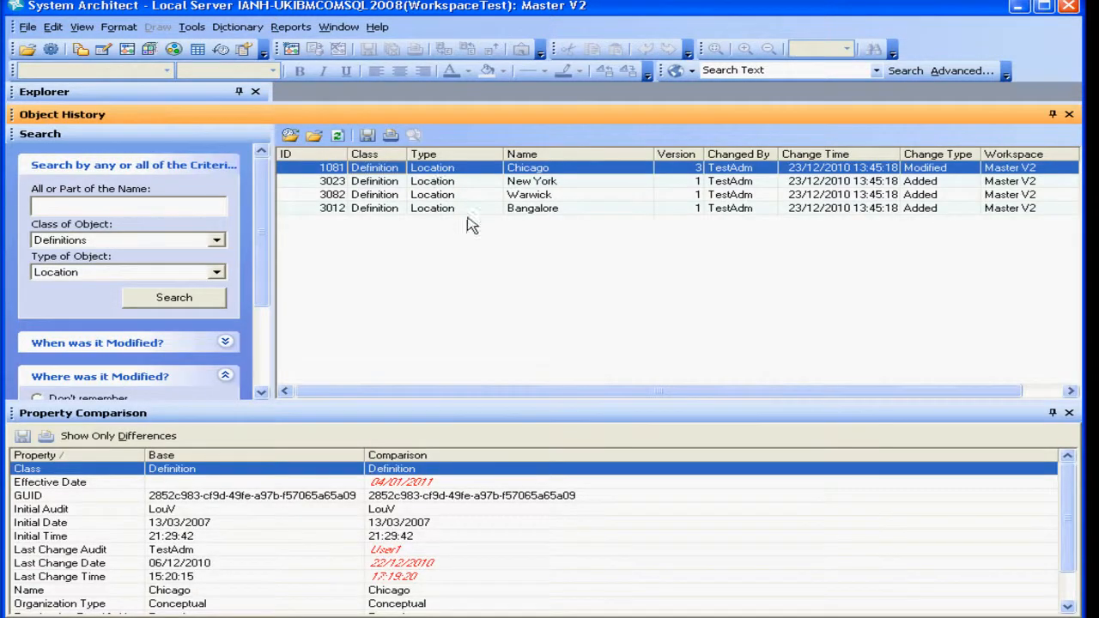
click(161, 436)
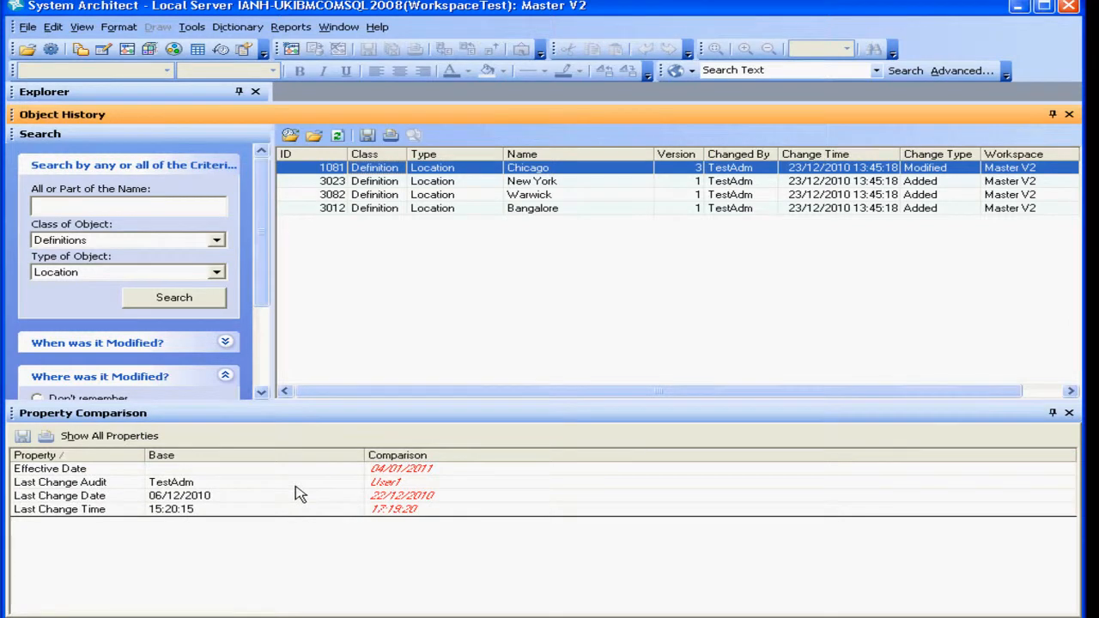
click(1069, 413)
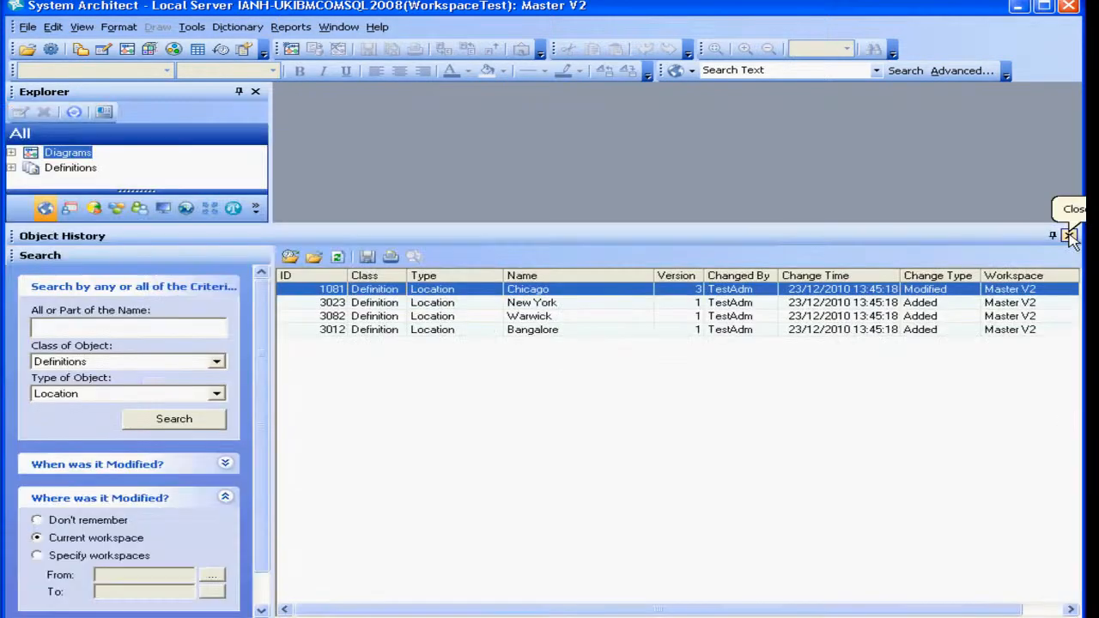
click(1069, 236)
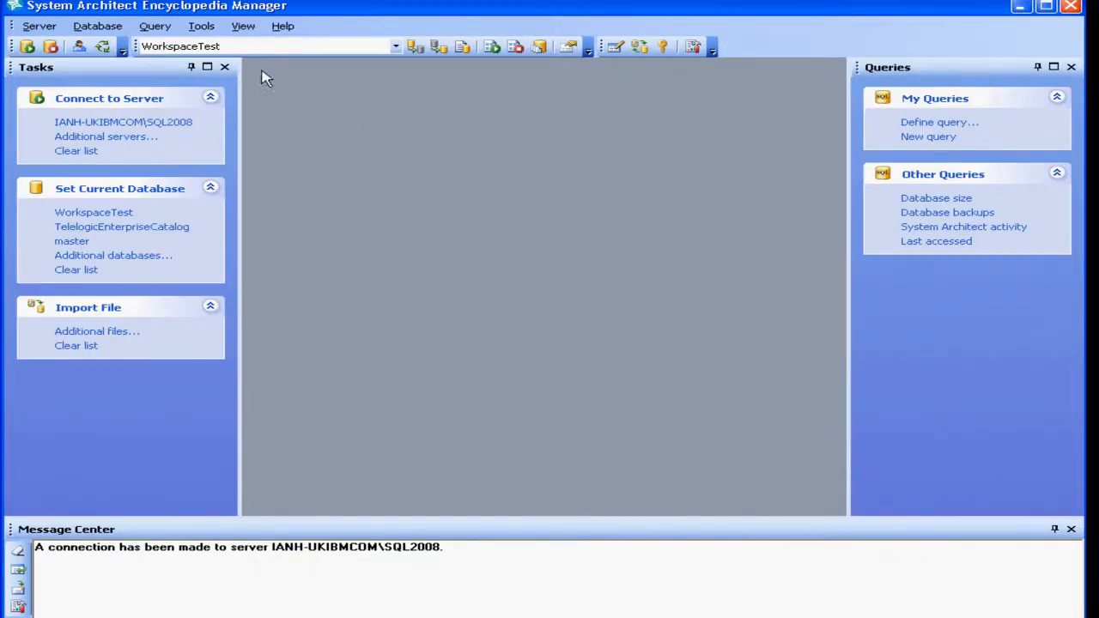
In System Architect Encyclopedia Manager, make the Master V2 workspace a read-only baseline and apply the change.
click(202, 26)
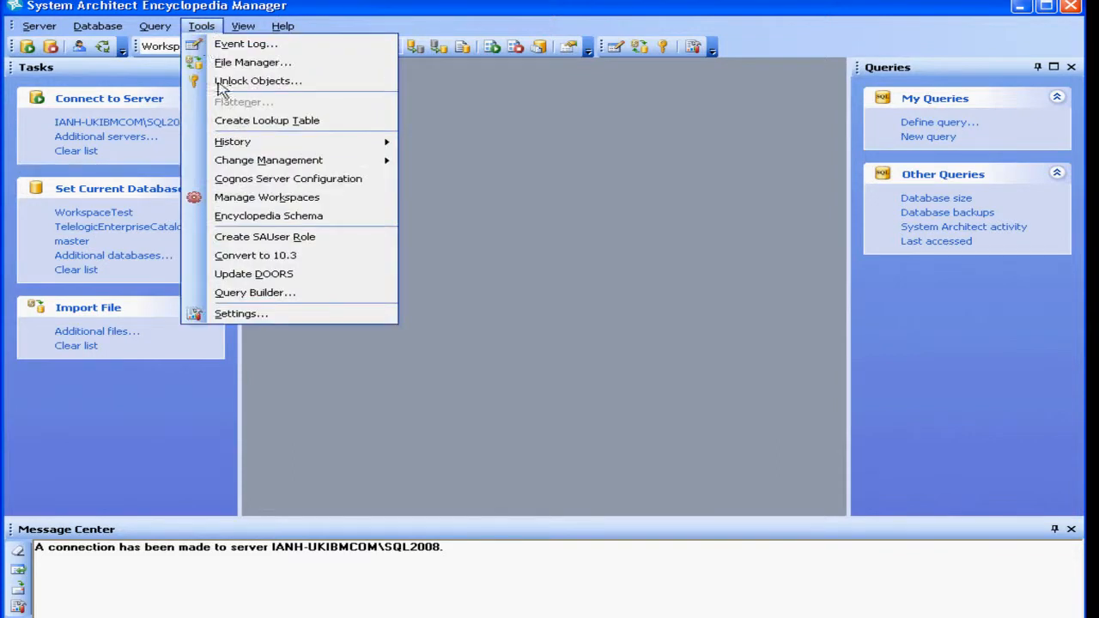
click(266, 196)
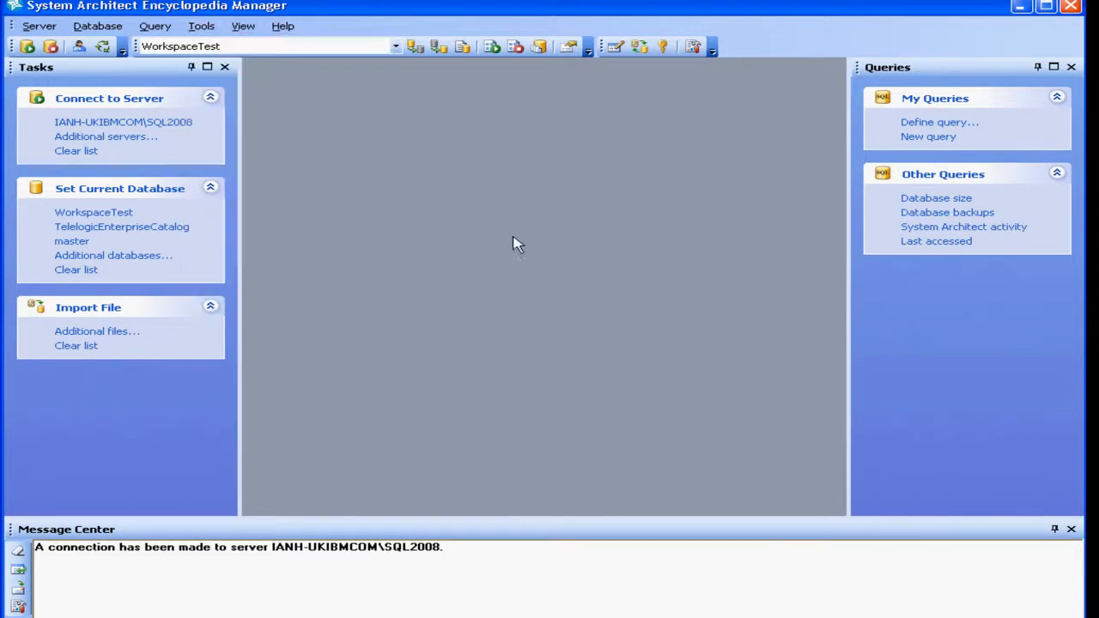
drag(477, 82, 669, 75)
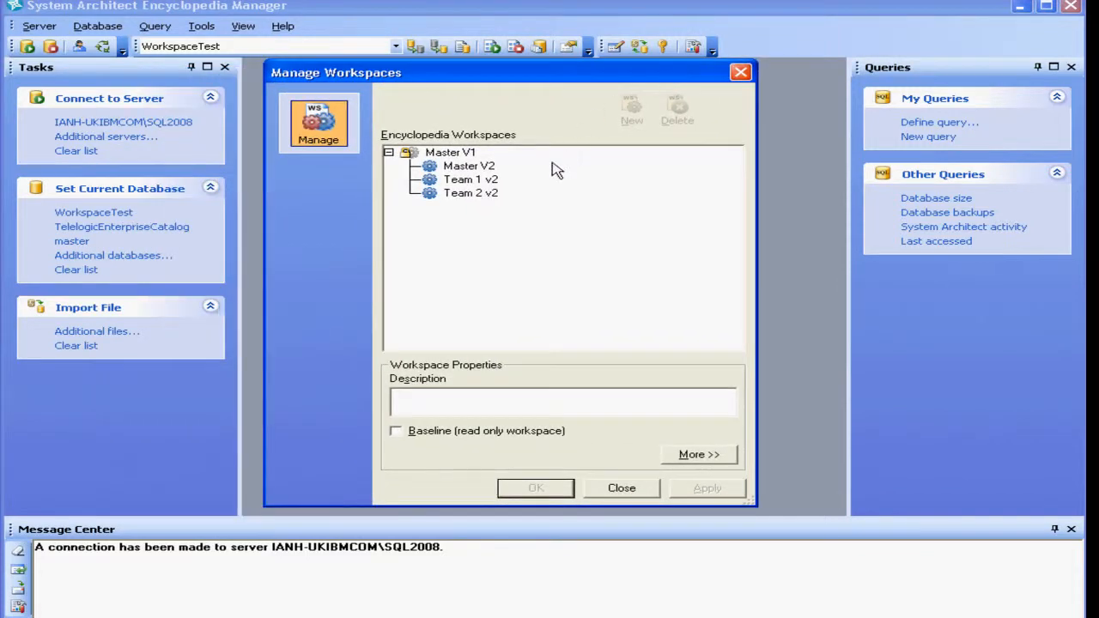
click(490, 169)
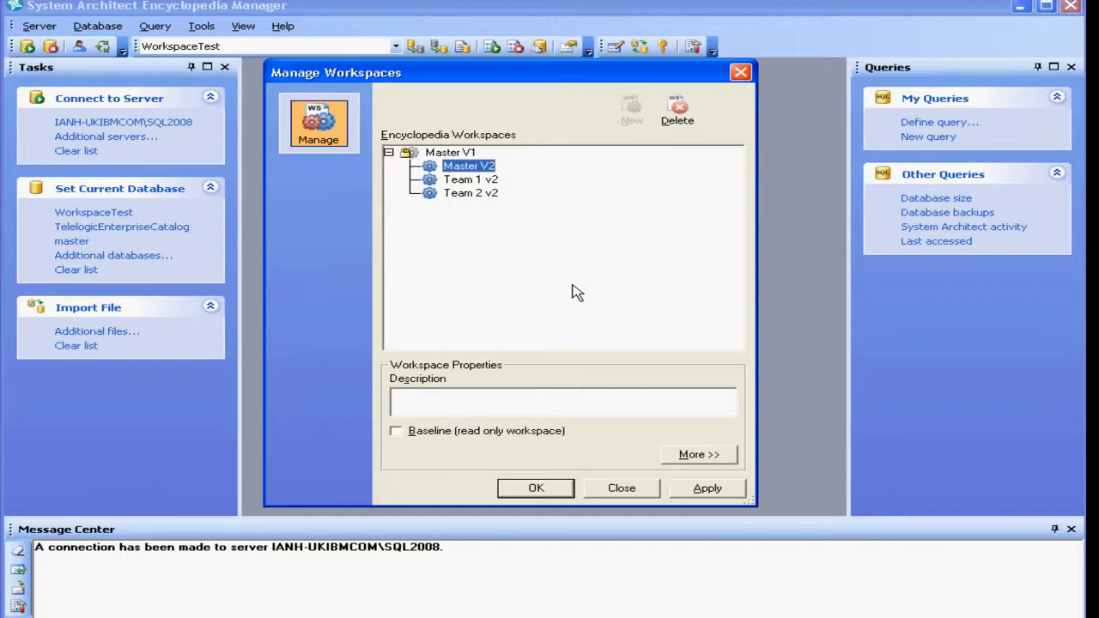
click(453, 441)
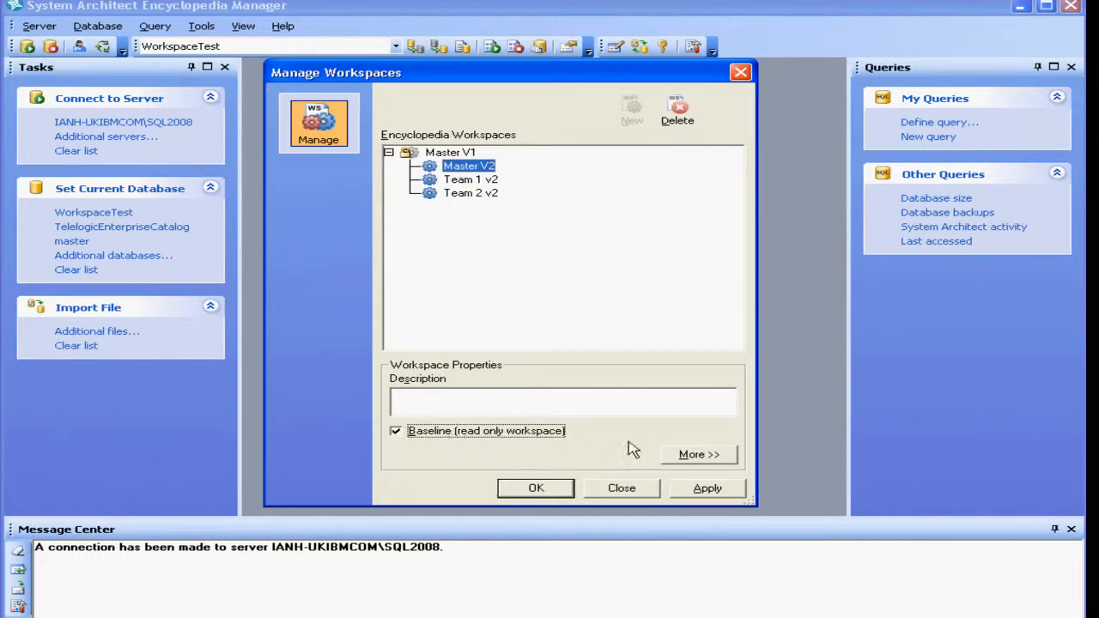
click(692, 496)
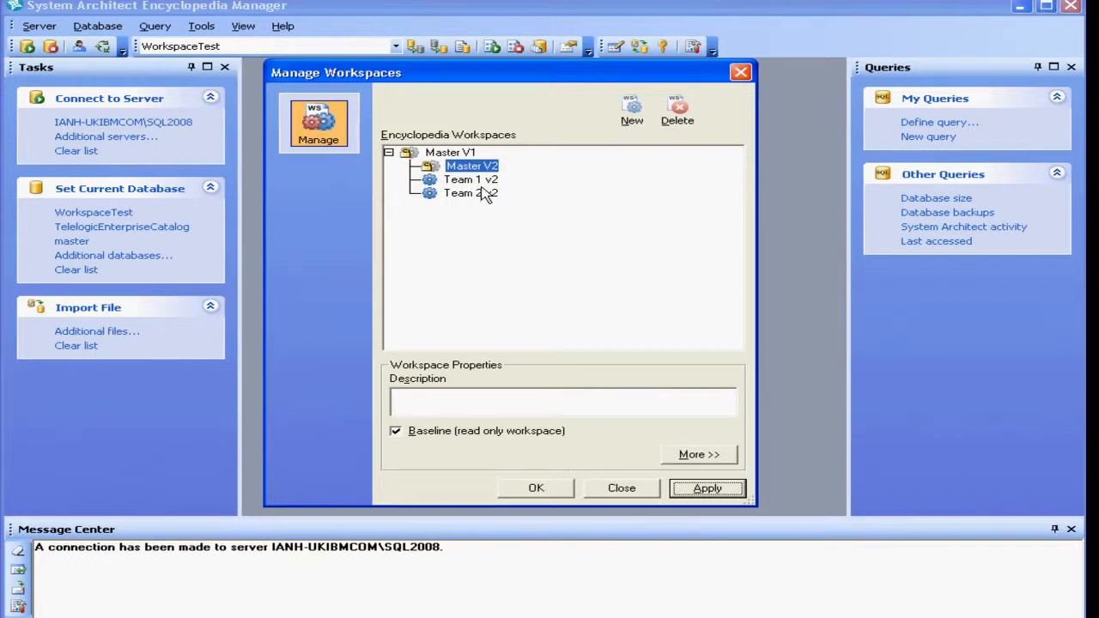
Make the Team 1 v2 workspace a read-only baseline and apply the change.
click(481, 181)
click(461, 435)
click(702, 489)
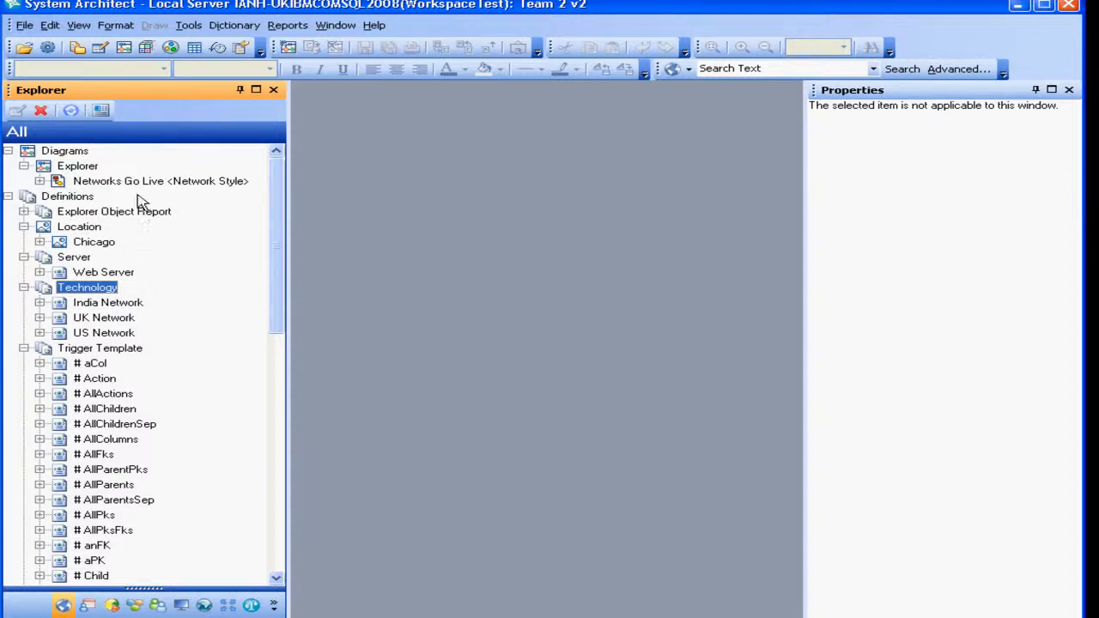
Switch to System Architect and add an Explorer pane named Team 2 with personblue16.bmp as its 16x16 icon and personblue24.bmp as its 24x24 icon.
click(101, 112)
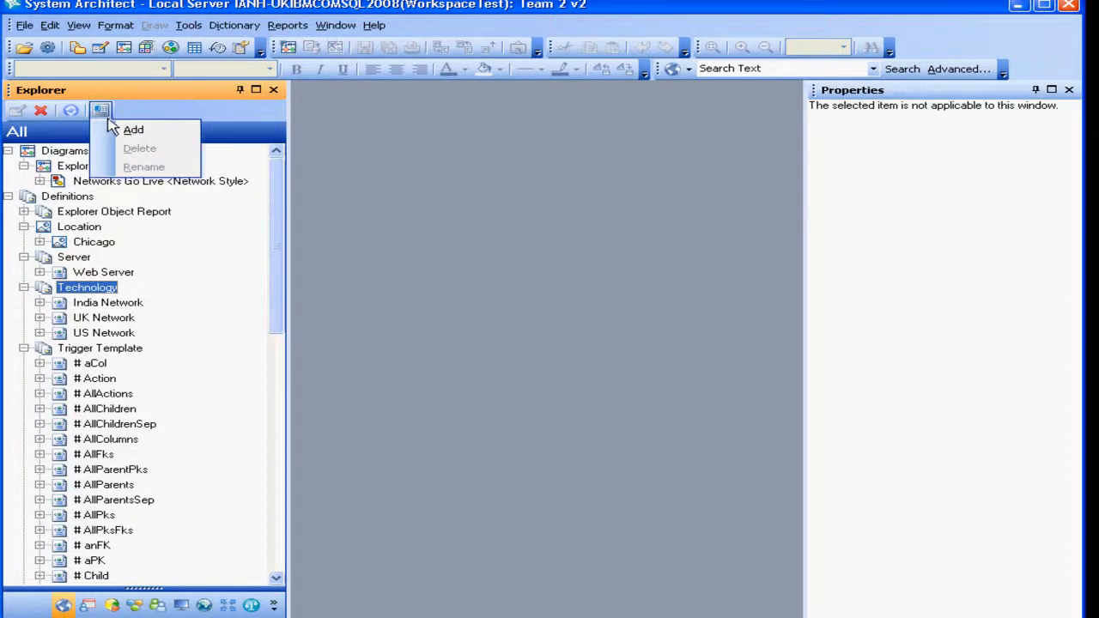
click(117, 128)
click(87, 378)
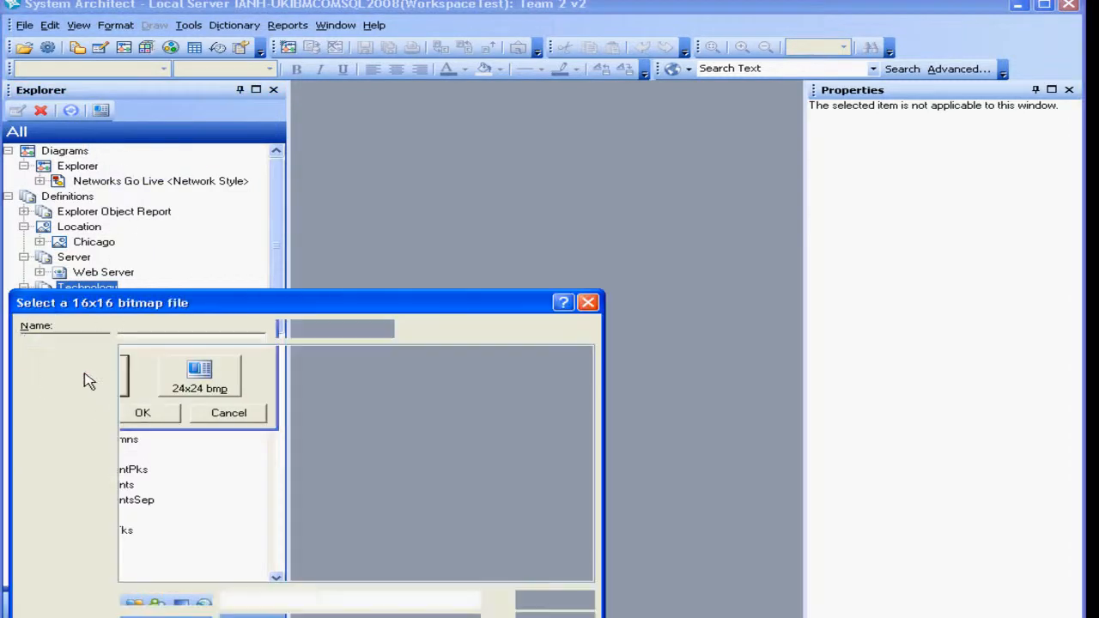
click(182, 554)
click(554, 601)
click(232, 394)
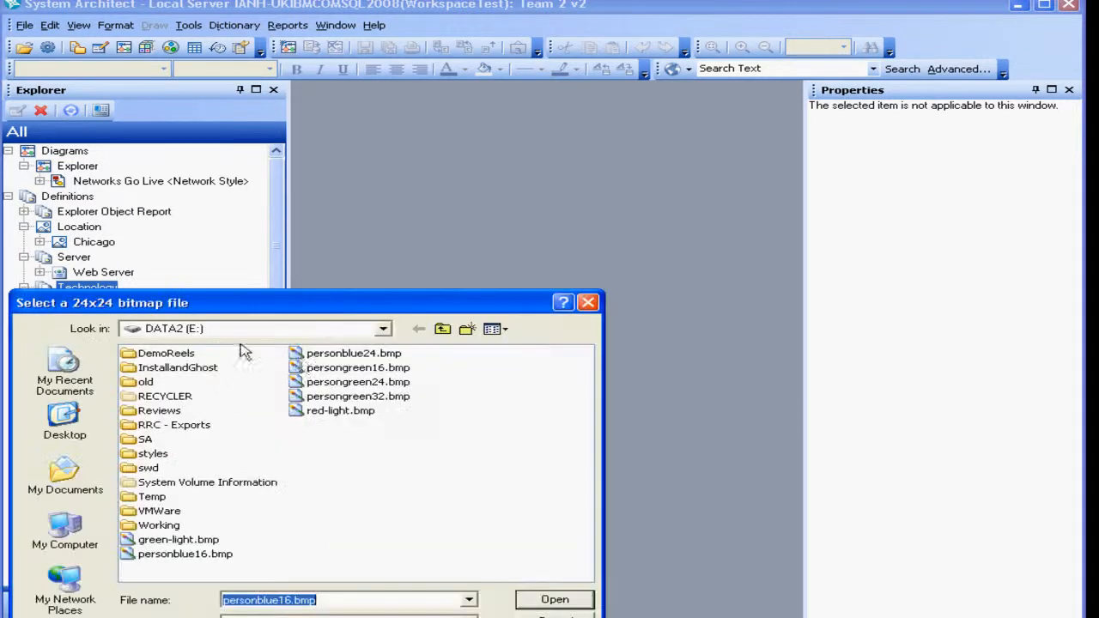
click(326, 359)
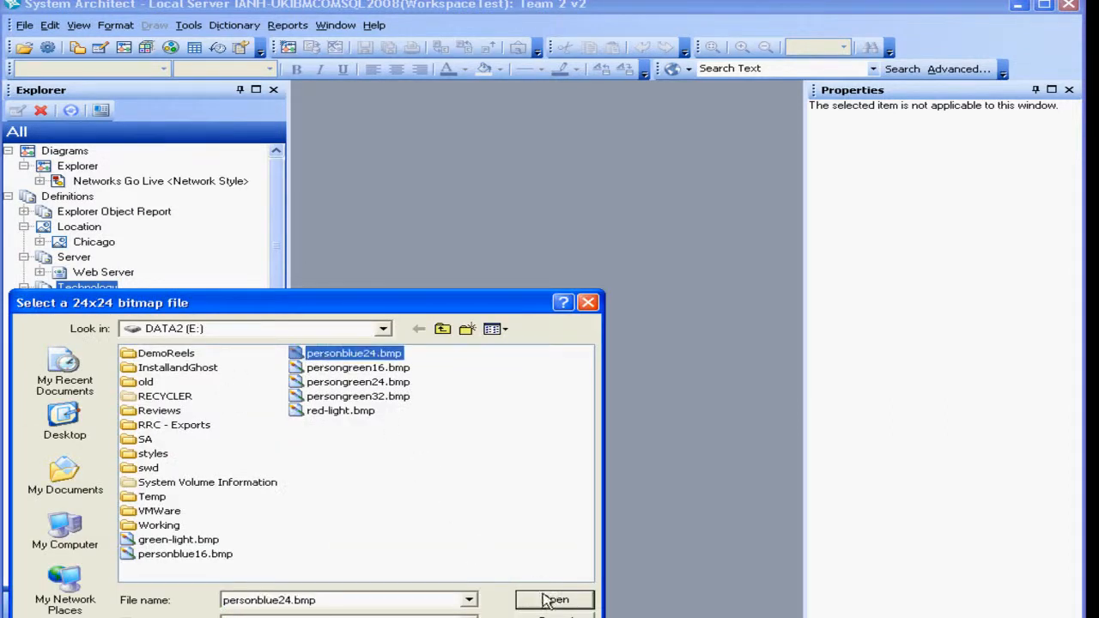
click(555, 599)
click(121, 341)
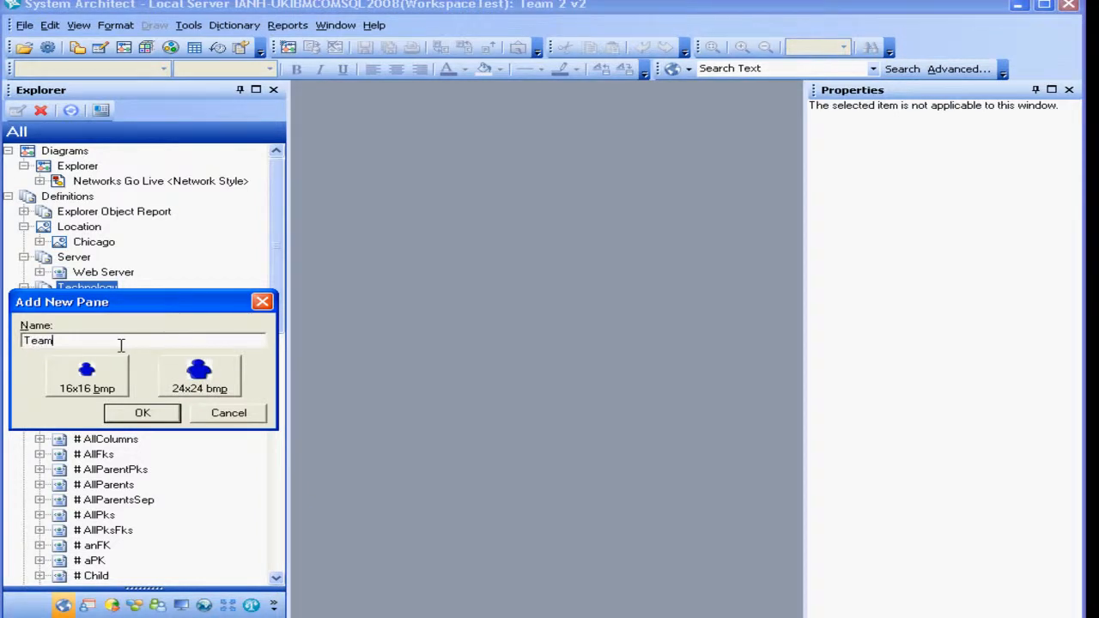
key(Return)
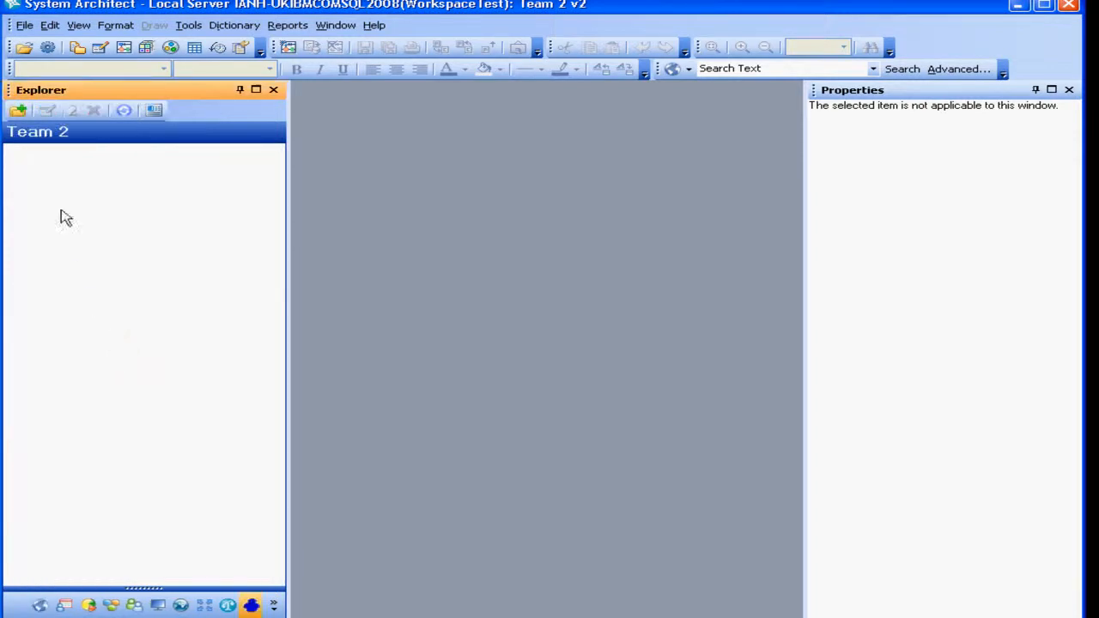
Create a dynamic view named Team 2 in the Team 2 Explorer pane.
click(17, 110)
click(51, 113)
click(173, 51)
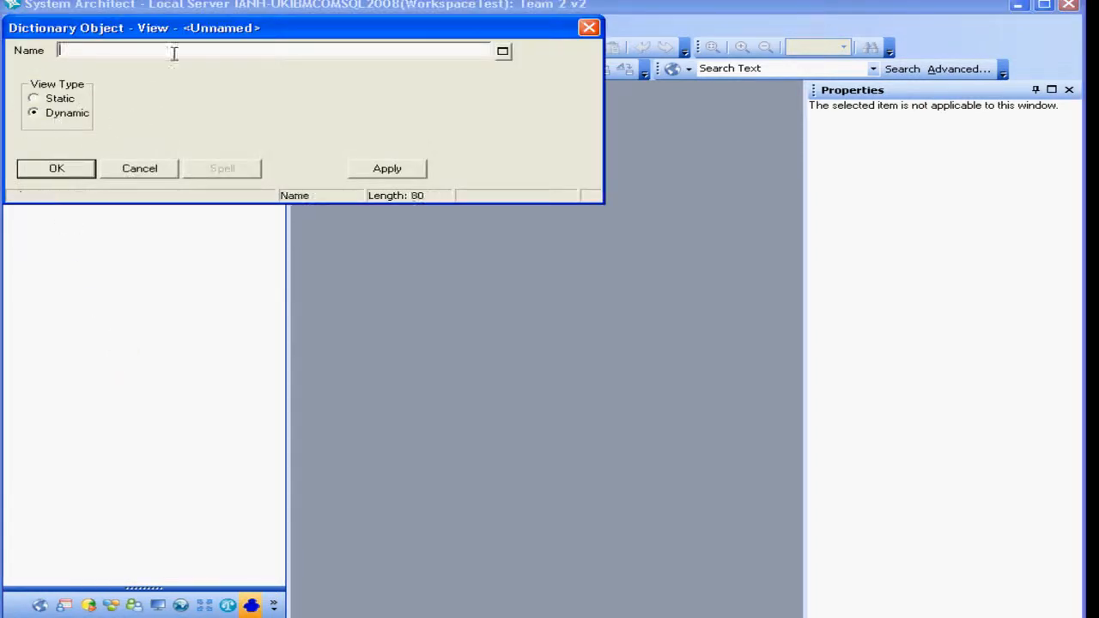
text(Team 2)
key(Tab)
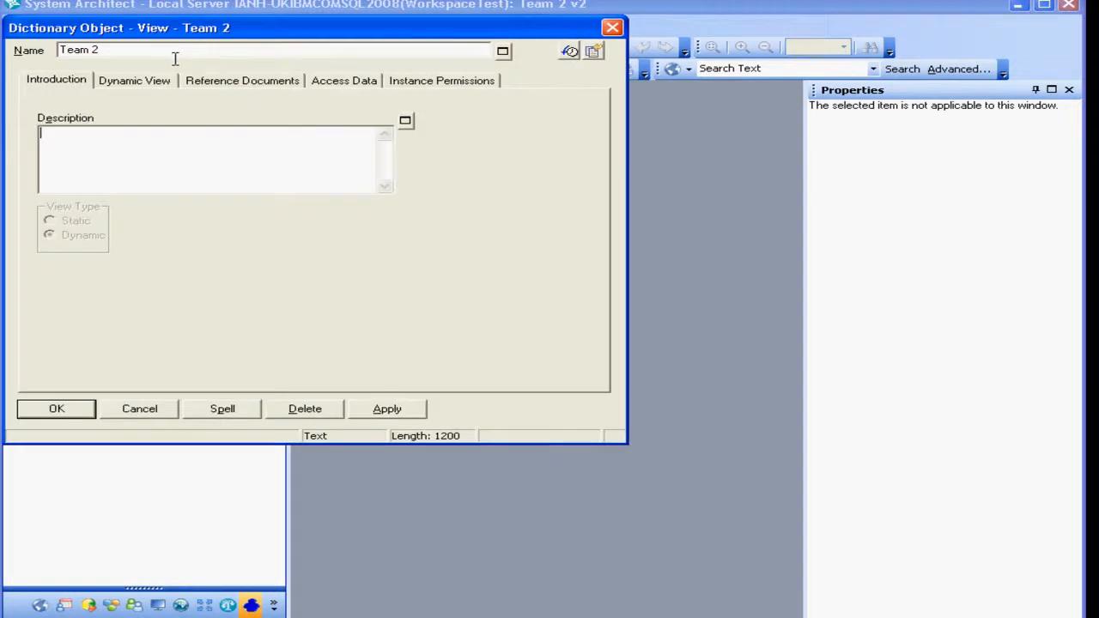
Add the dynamic view reports "Team 2 defs" and "Team 2 diagrams" to the Team 2 view, placing "Team 2 diagrams" first.
click(155, 82)
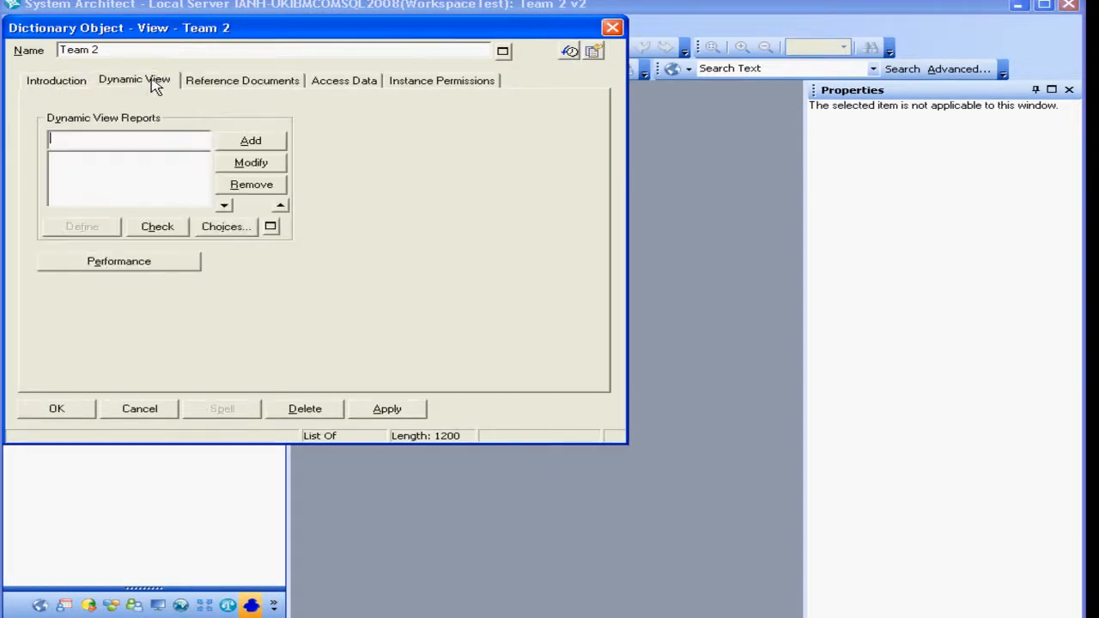
text(Team 2 defs)
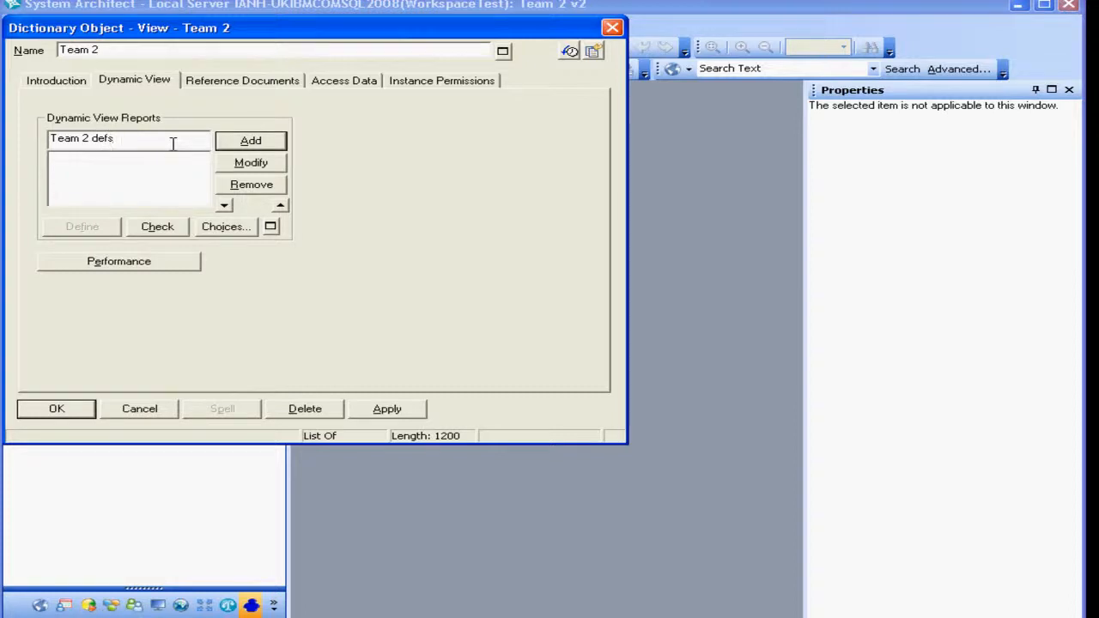
key(Return)
text(Team)
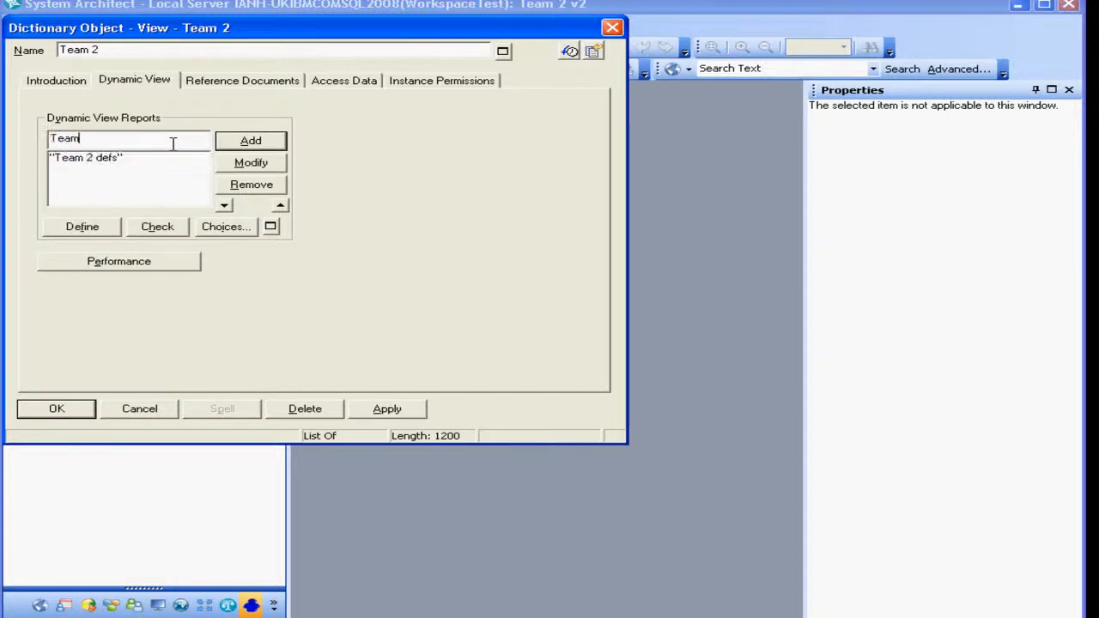
text( 2 D)
click(250, 141)
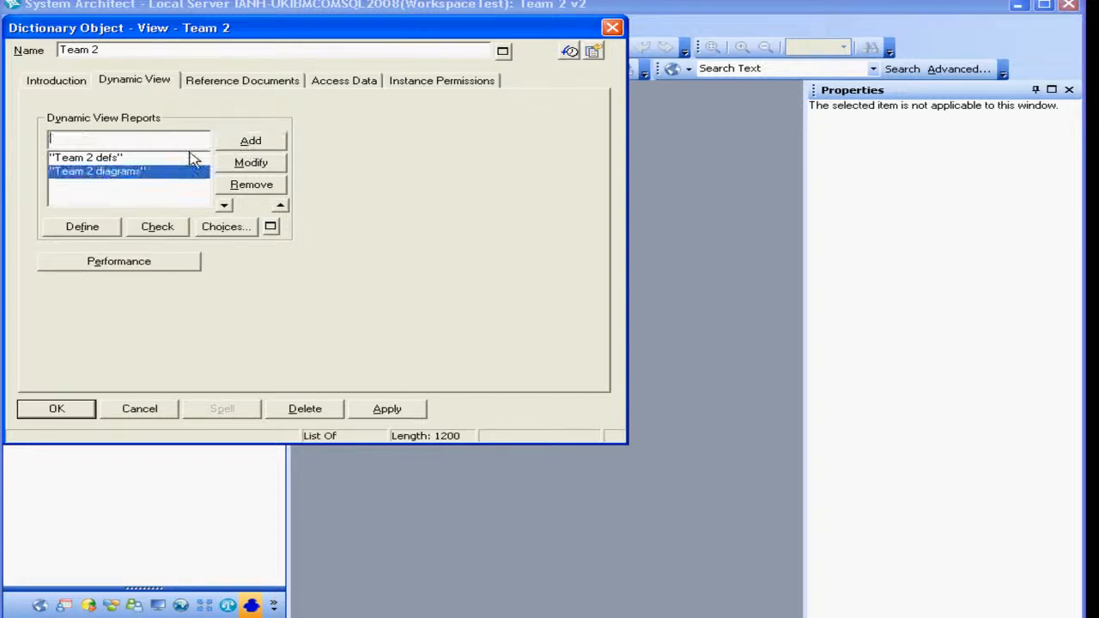
click(280, 207)
Define the Team 2 diagrams report to select diagrams of all types where Permitted to Read/Write equals "Team 2".
click(84, 227)
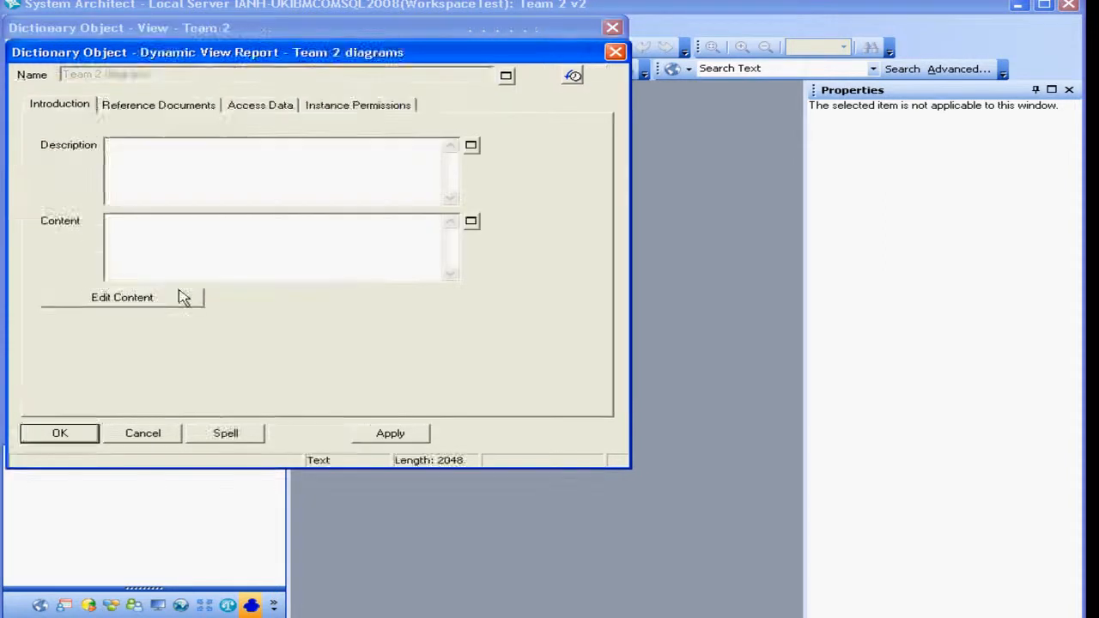
click(177, 299)
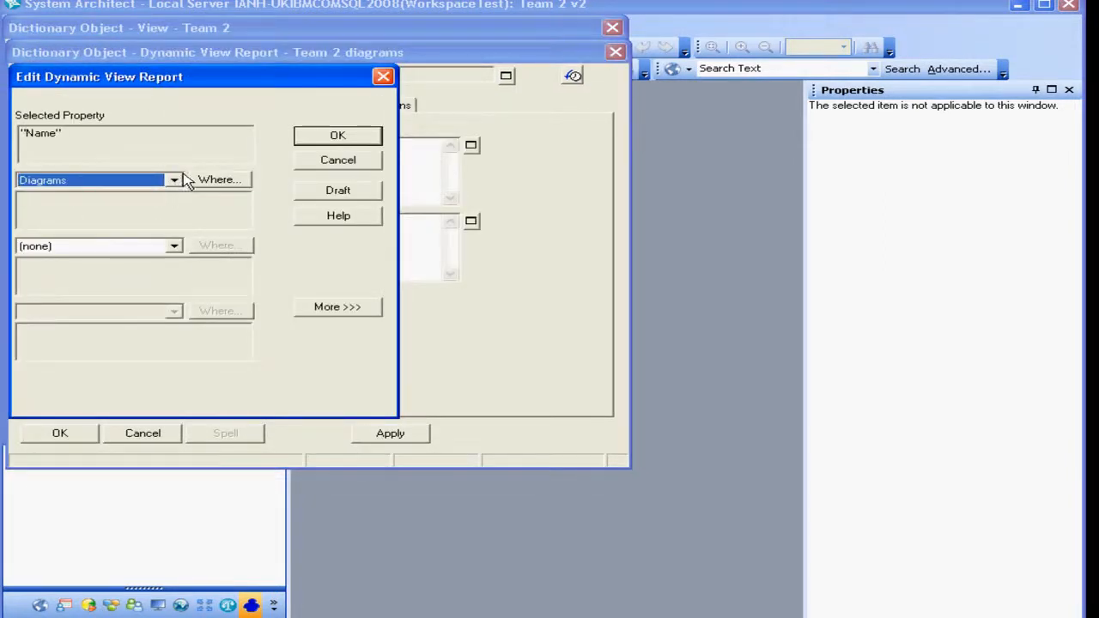
click(208, 187)
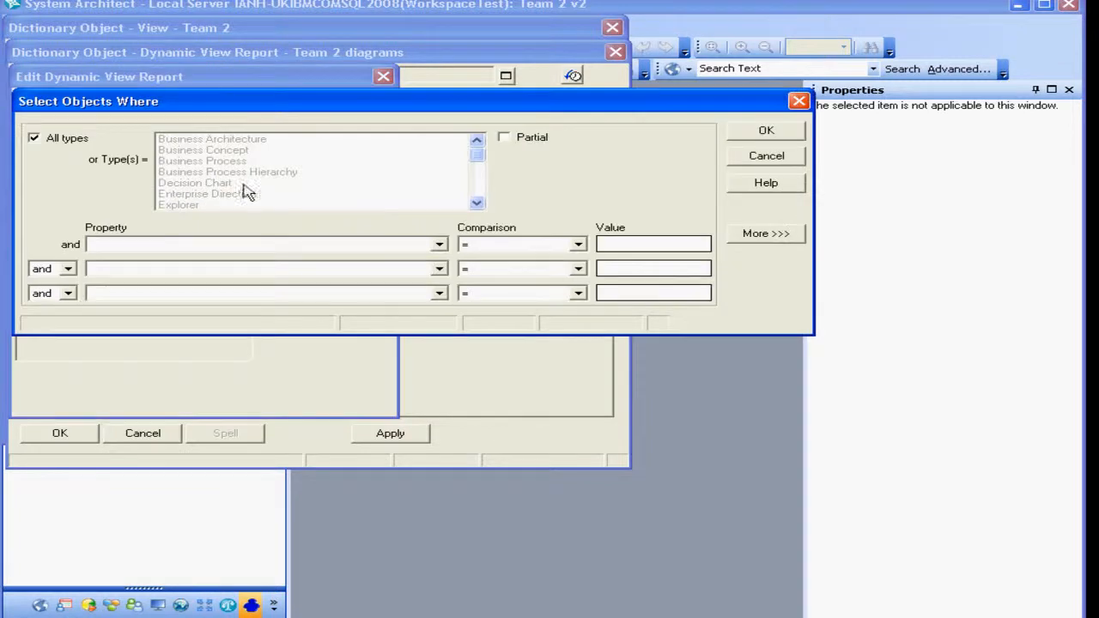
click(439, 245)
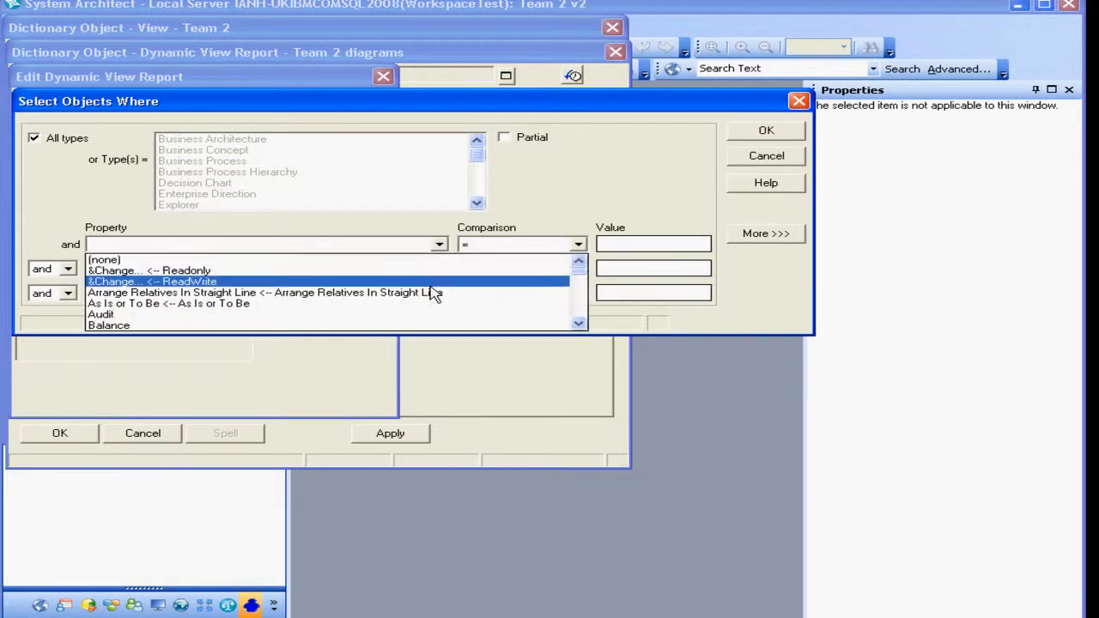
key(p)
click(578, 324)
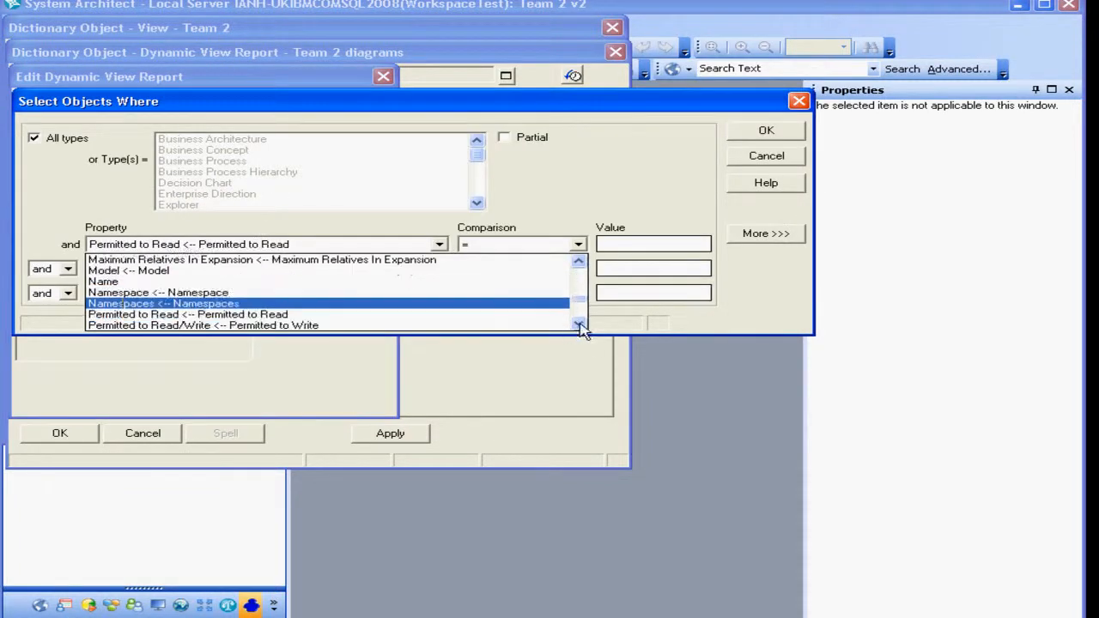
click(537, 326)
click(610, 245)
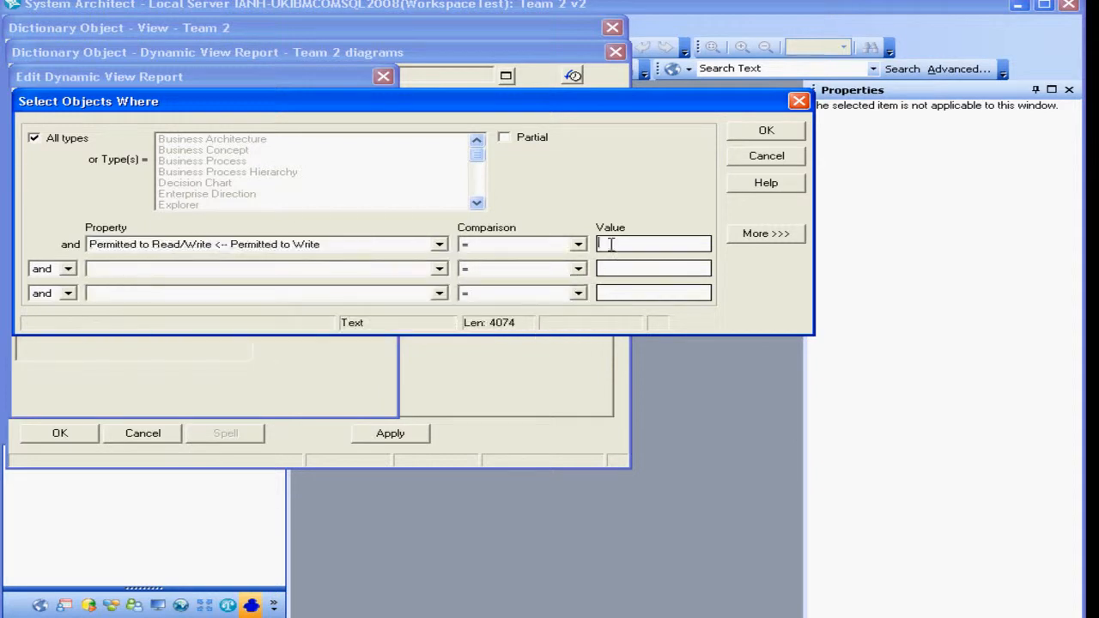
click(766, 132)
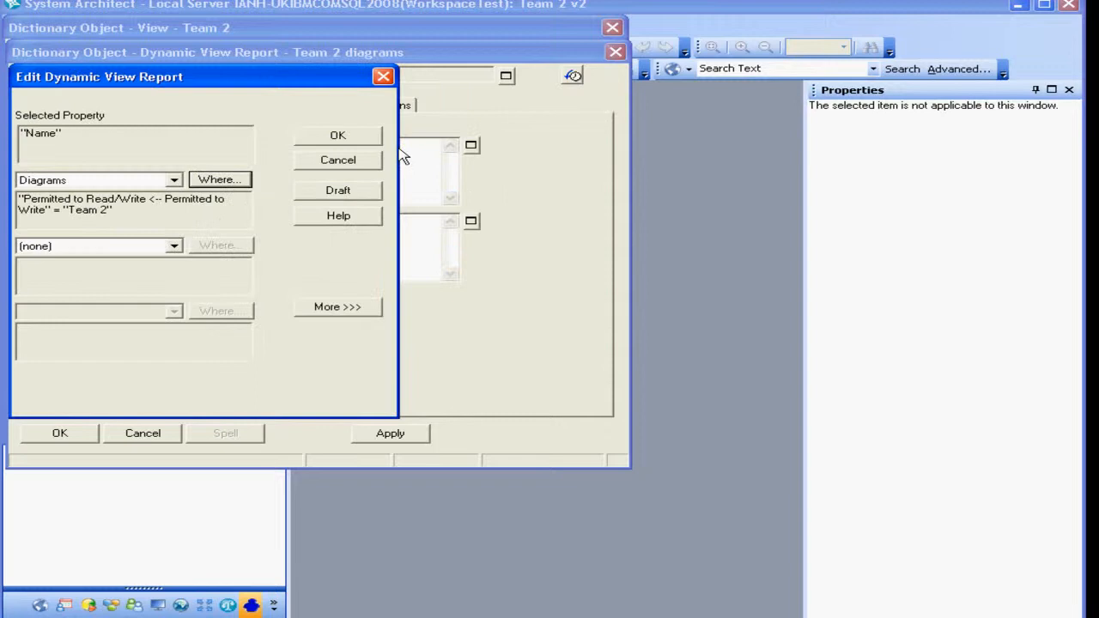
click(335, 135)
Edit the content of the Team 2 defs report so that it selects definitions, and open its selection criteria.
click(115, 175)
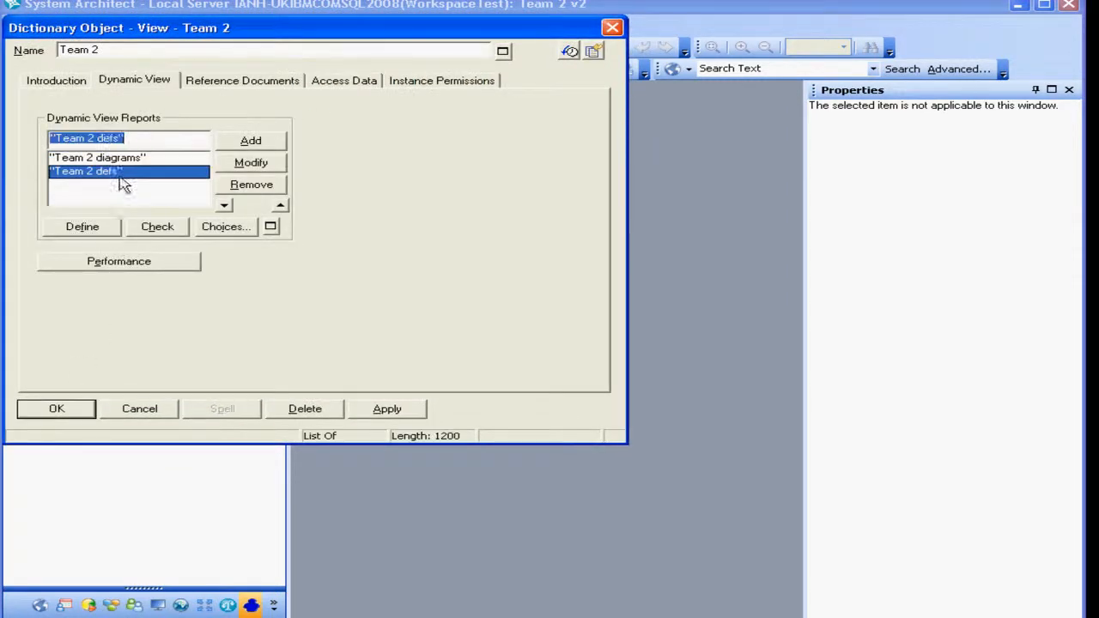
click(108, 232)
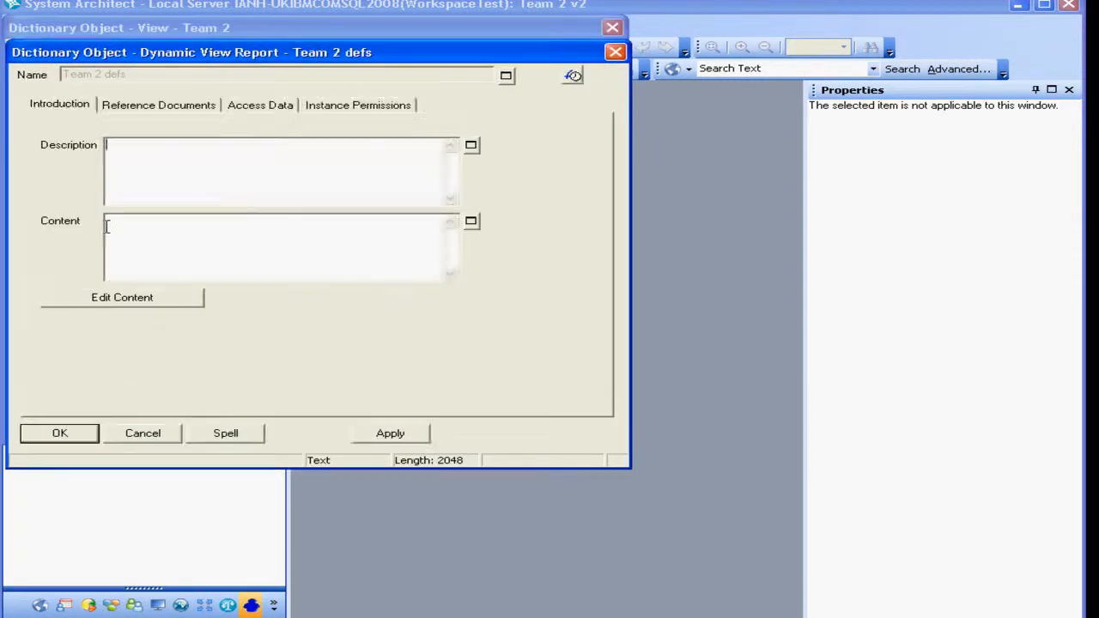
click(100, 301)
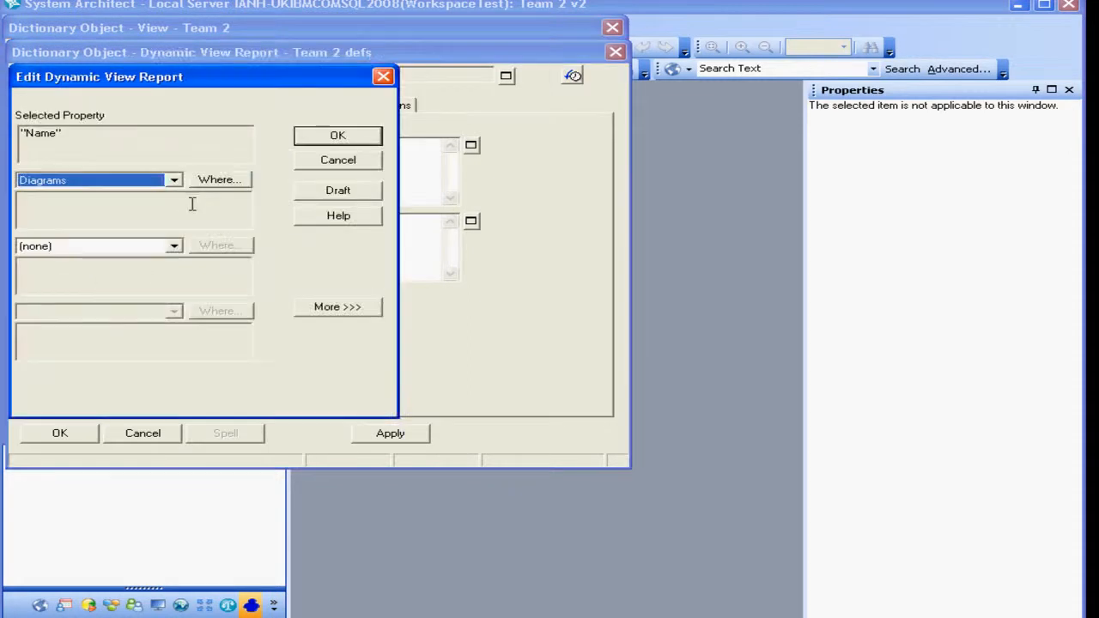
click(174, 182)
click(148, 206)
click(220, 181)
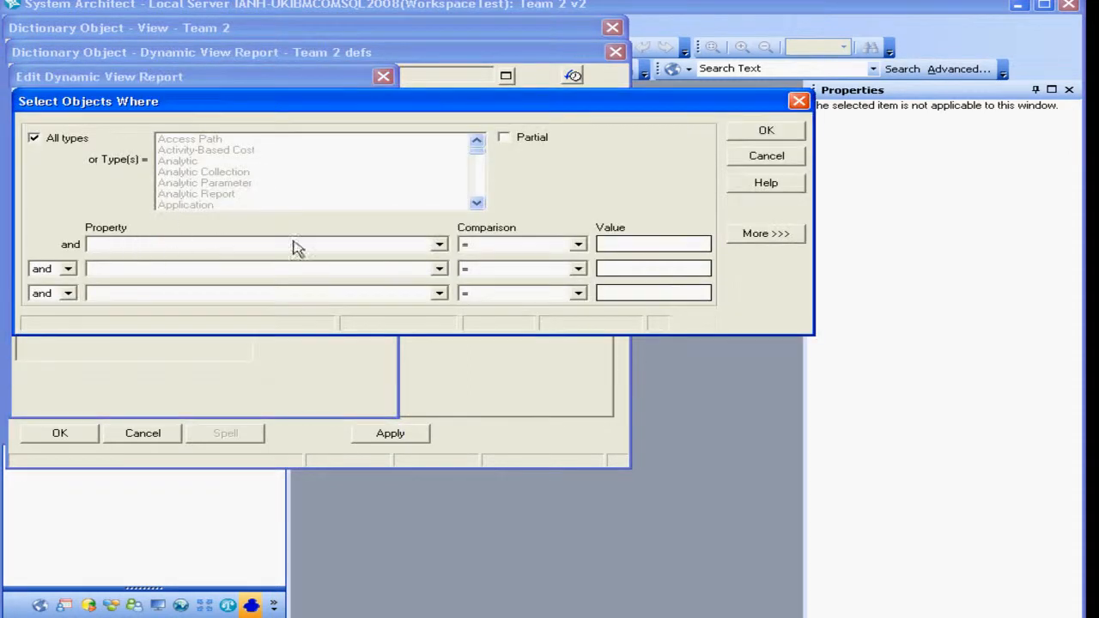
Restrict the report to definitions of all types where Permitted to Read/Write equals "Team 2", and save the report and the Team 2 view.
click(411, 245)
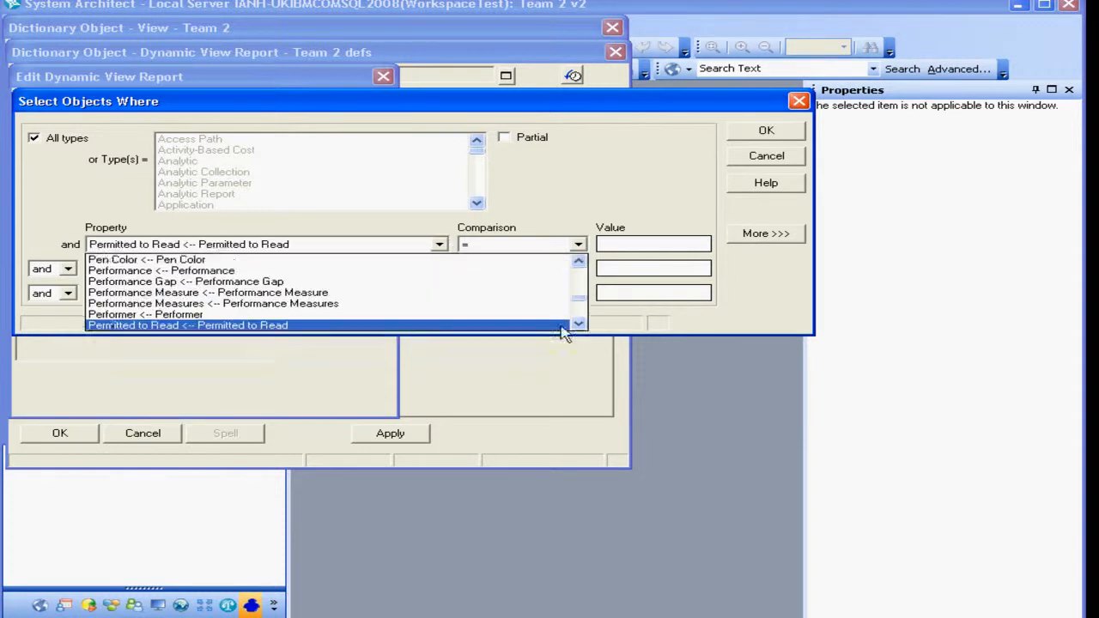
click(579, 323)
click(546, 326)
click(615, 245)
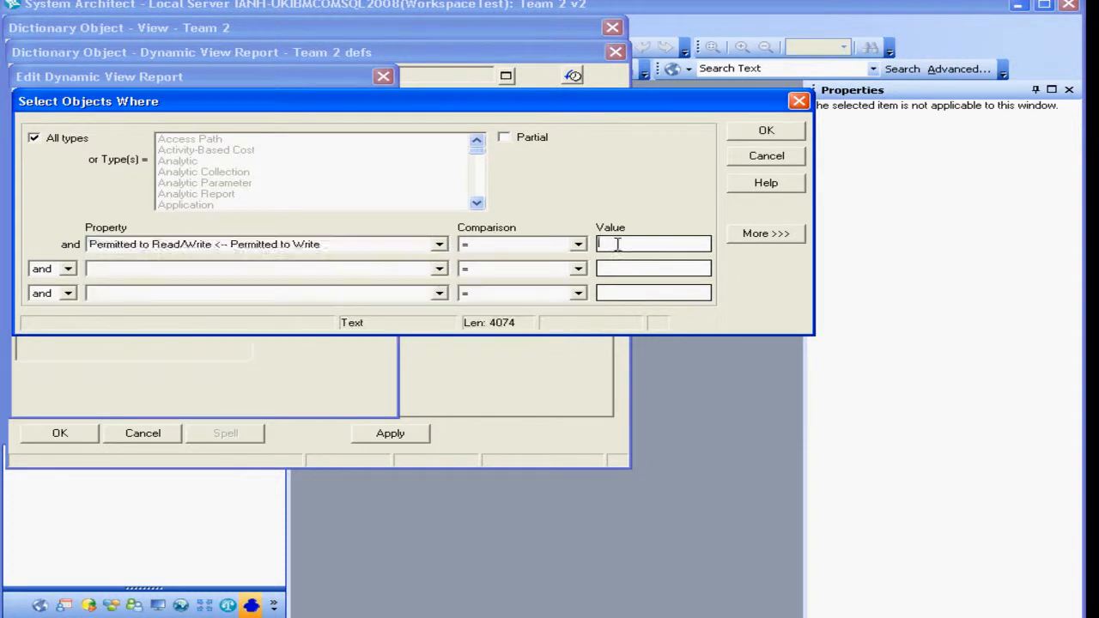
click(769, 134)
click(359, 137)
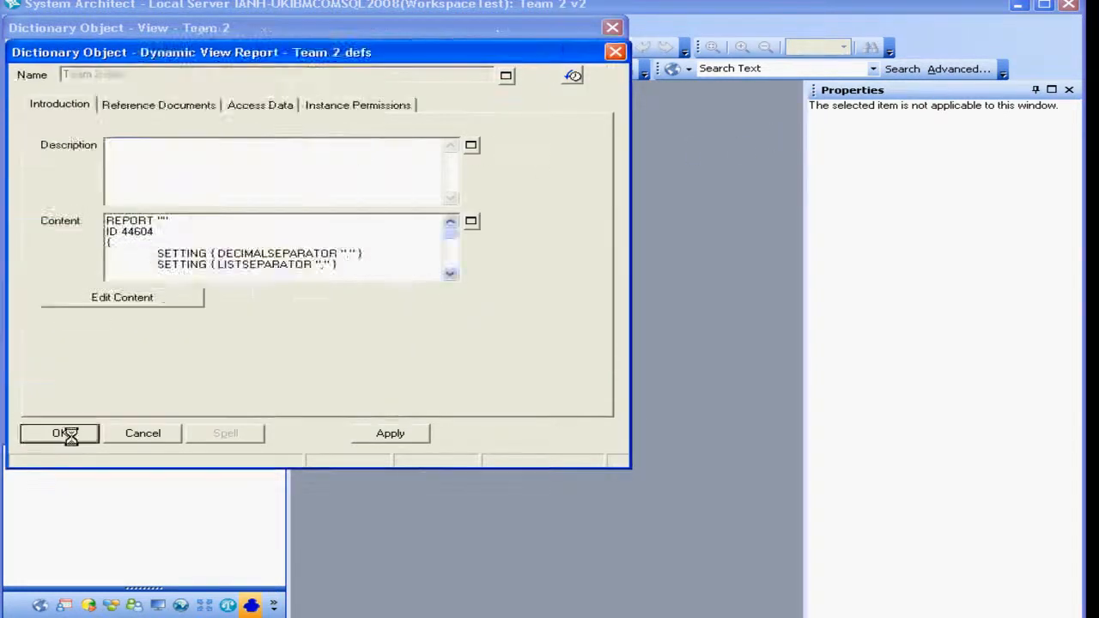
click(74, 436)
click(73, 409)
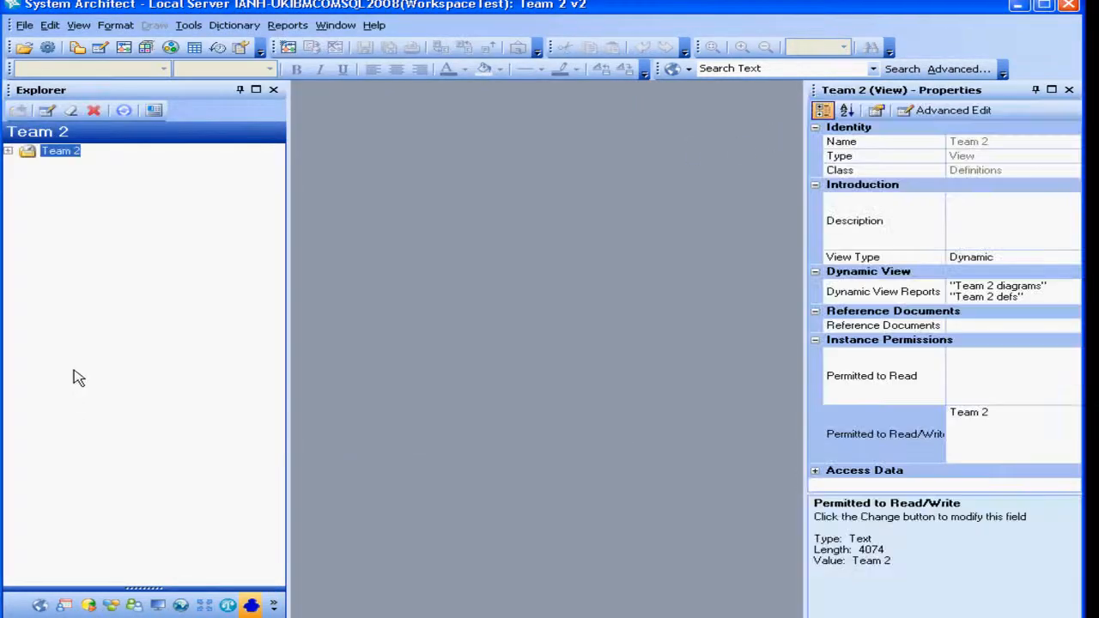
Expand the Team 2 view and examine the properties of the India Network, UK Network and US Network technology definitions.
click(6, 152)
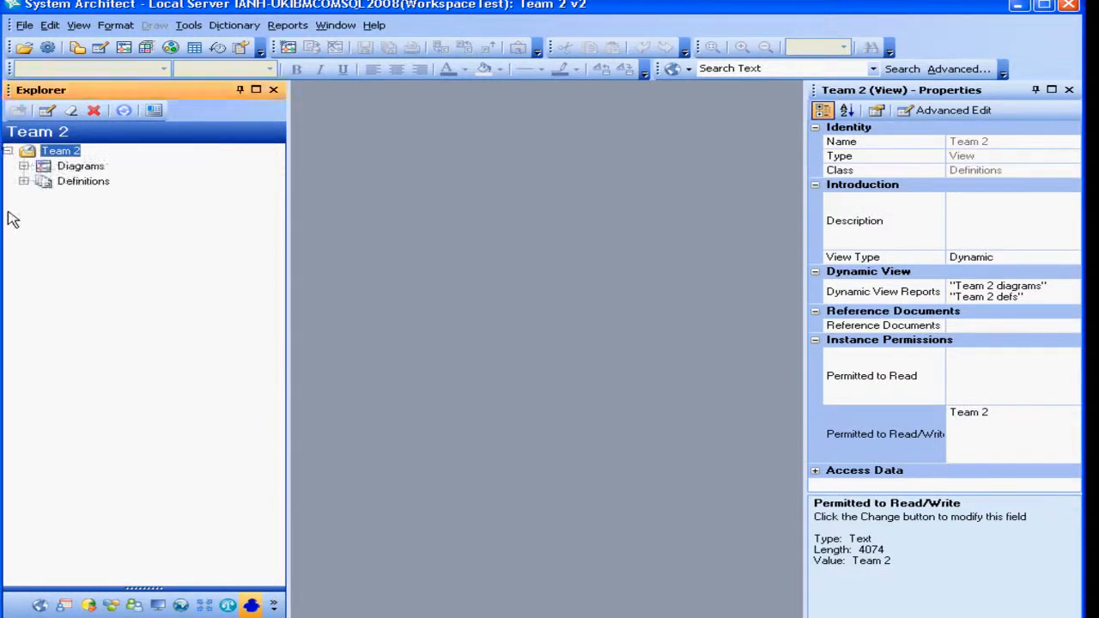
click(24, 166)
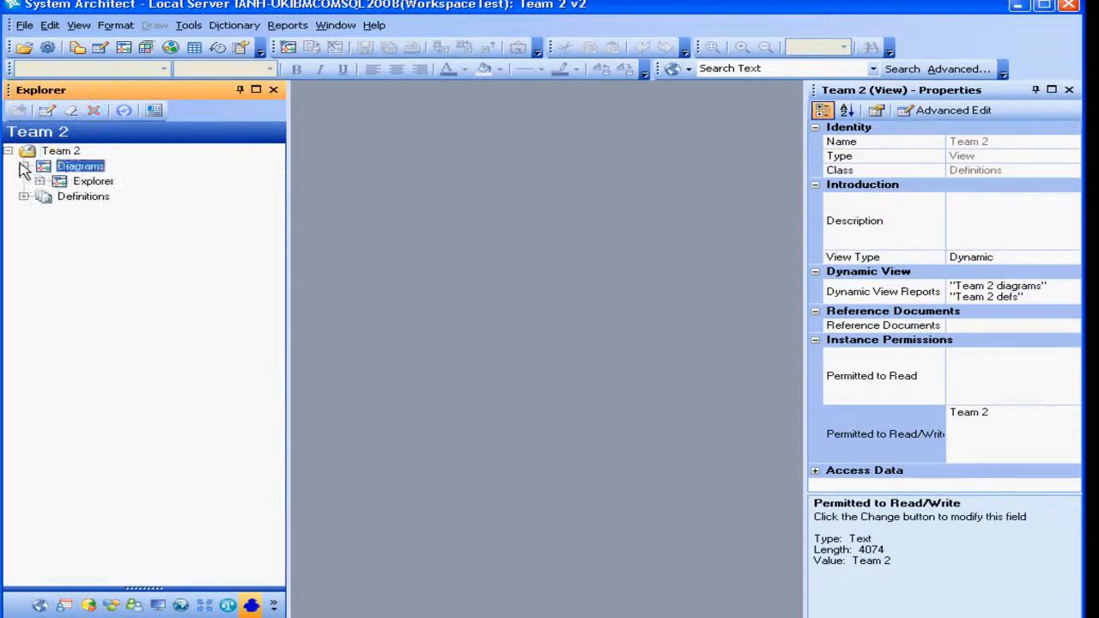
click(40, 181)
click(24, 212)
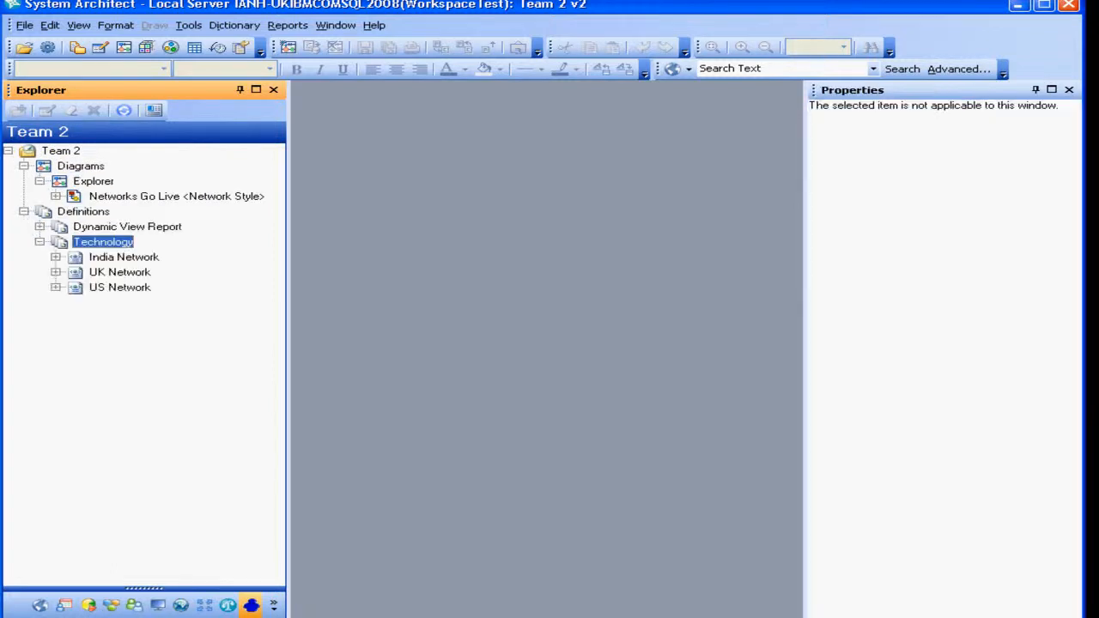
click(125, 258)
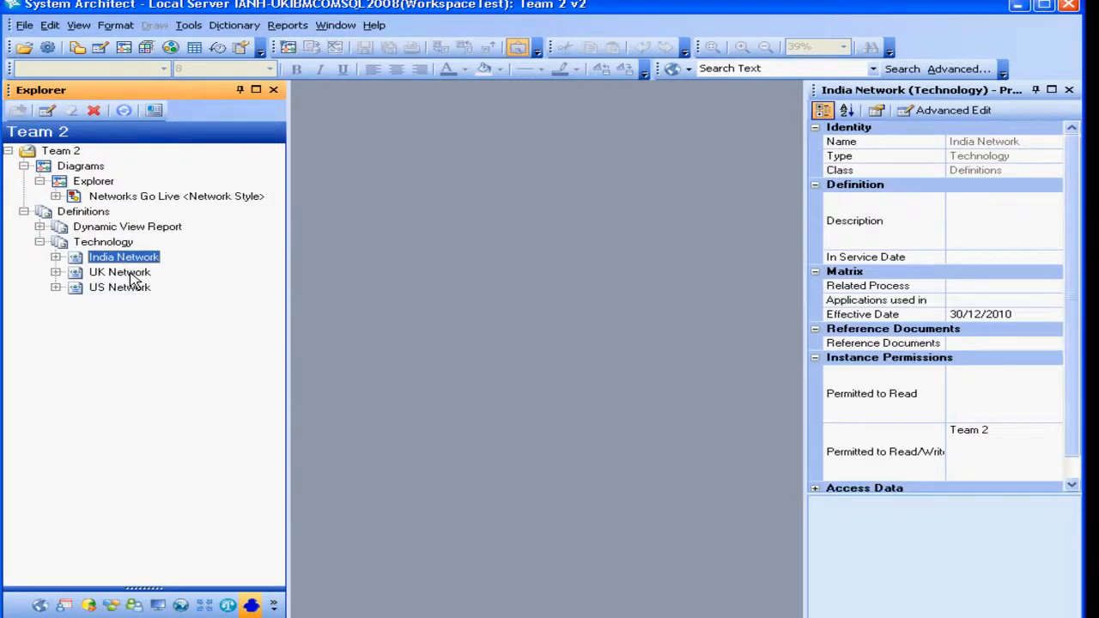
click(131, 273)
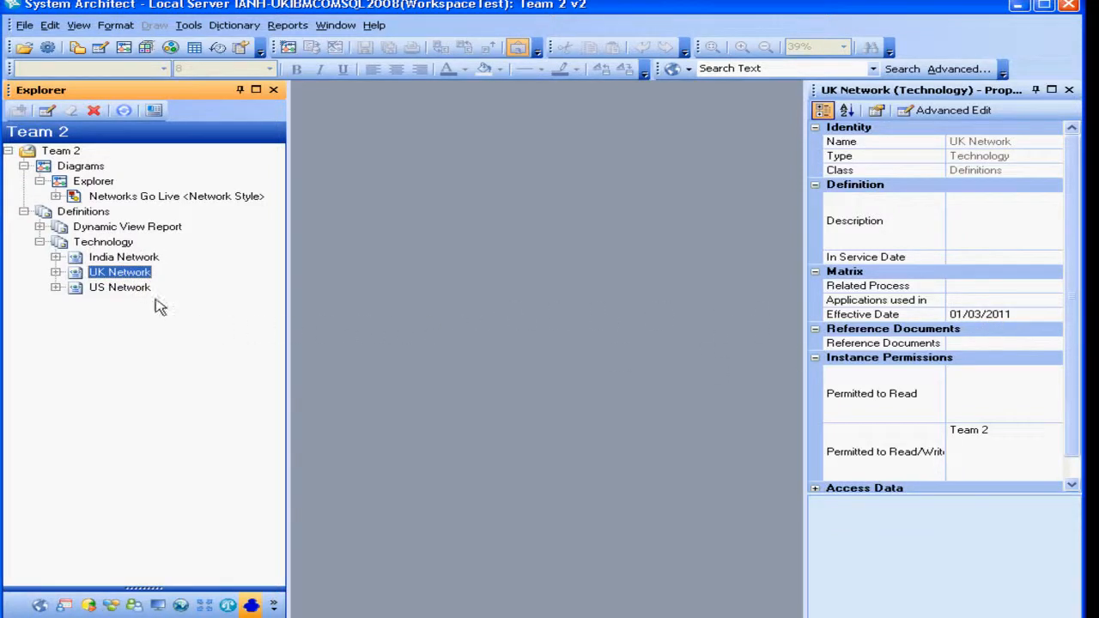
click(124, 289)
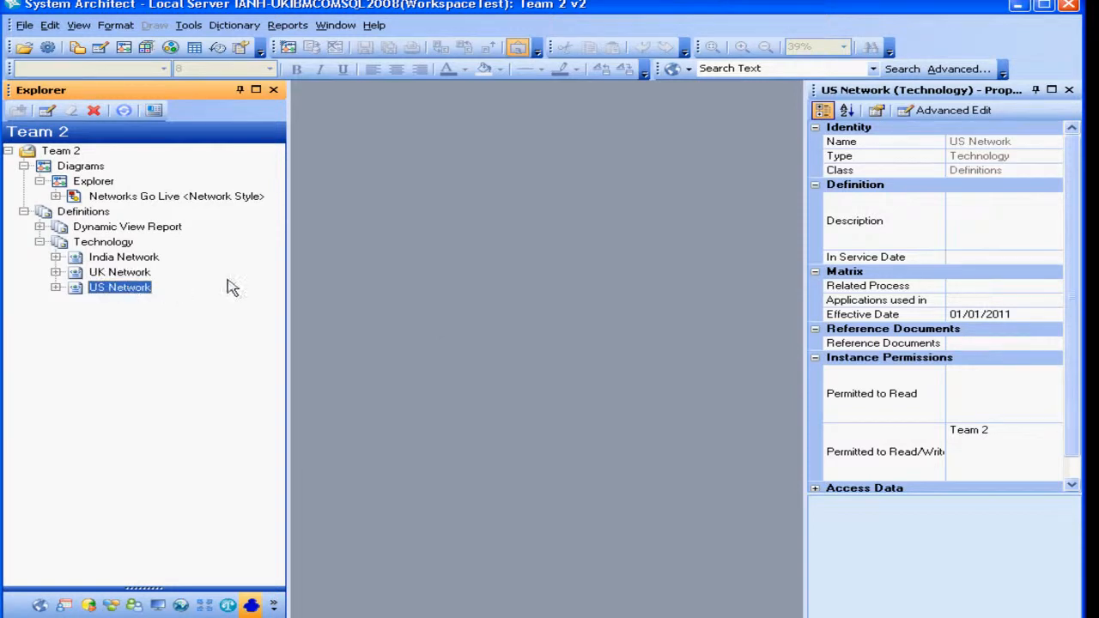
Open the Networks Go Live explorer diagram to examine its contents and permissions, and close it.
click(205, 196)
double_click(205, 197)
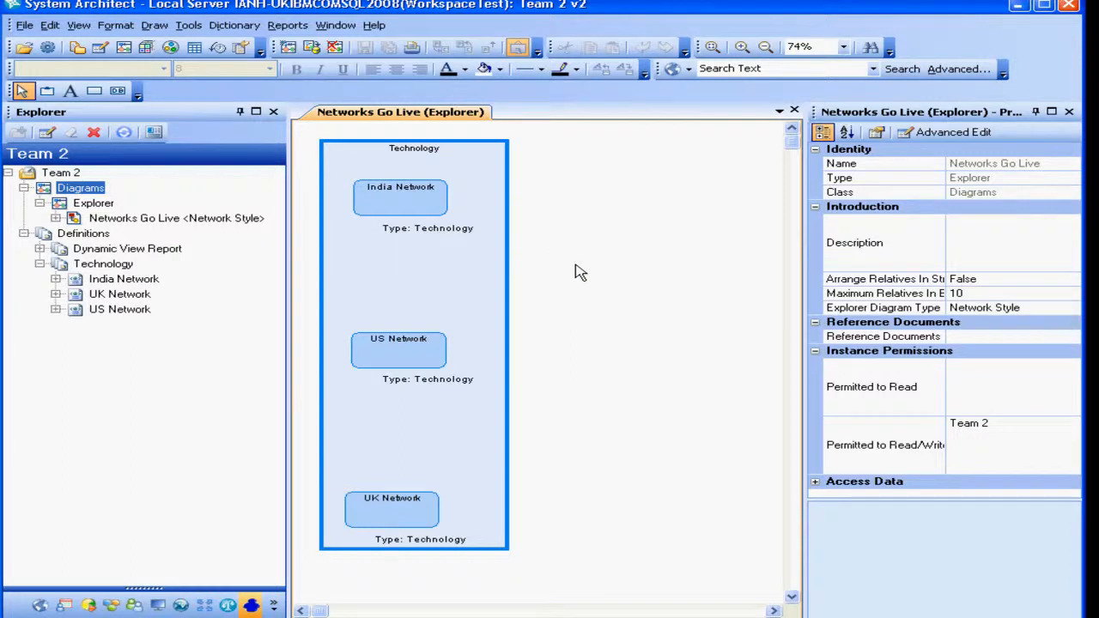
click(795, 112)
Search the object history of Team 2 v2 for all objects modified in the current workspace.
click(218, 48)
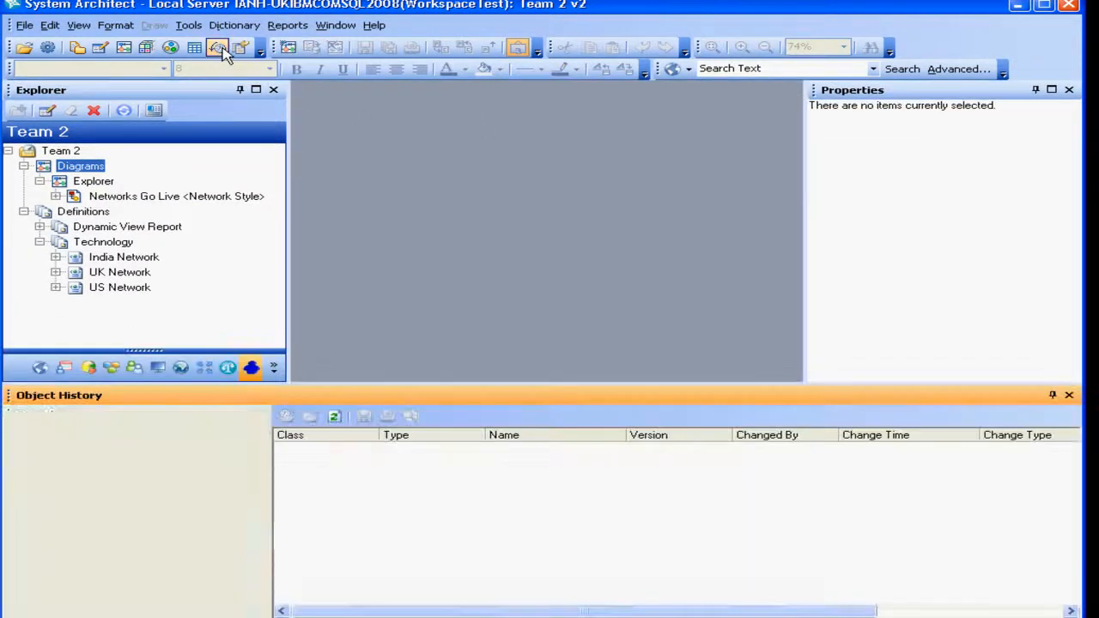
click(263, 581)
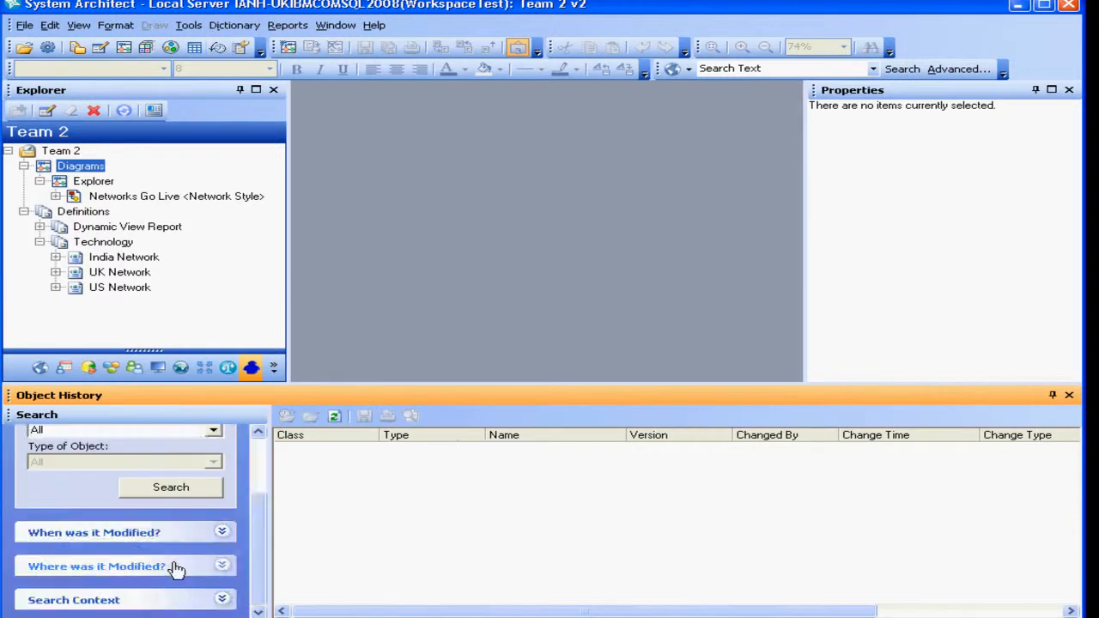
click(183, 567)
click(125, 605)
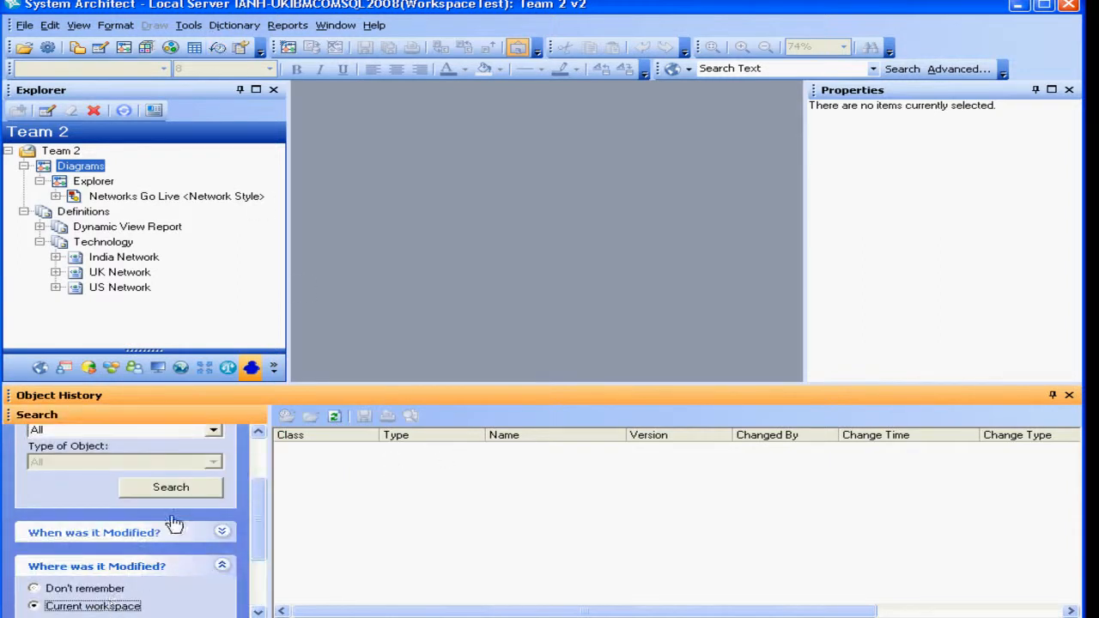
click(192, 488)
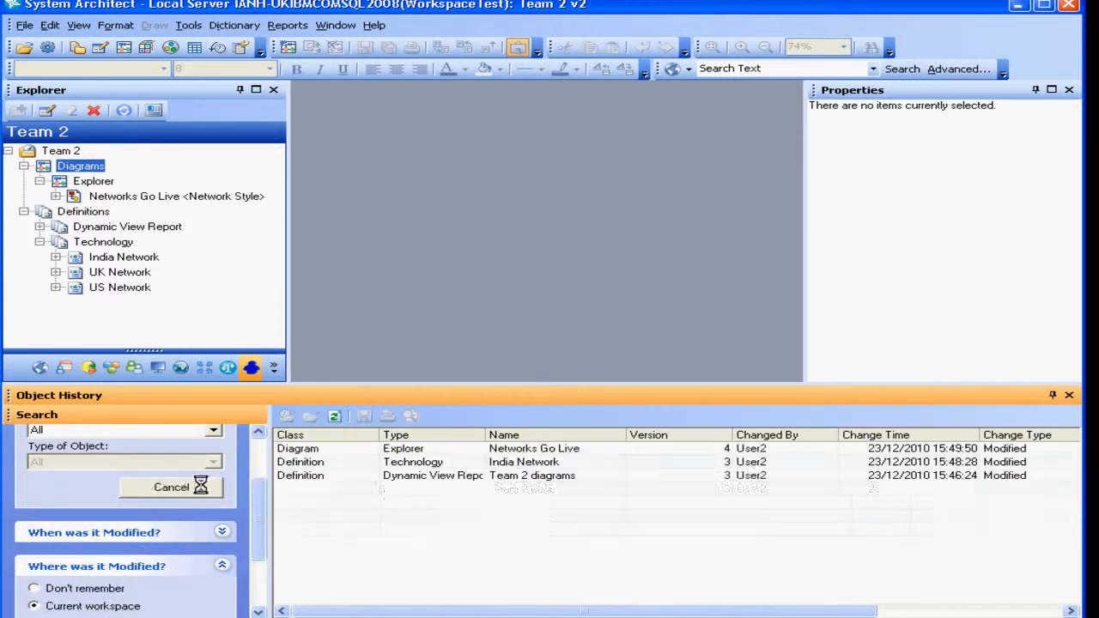
click(254, 462)
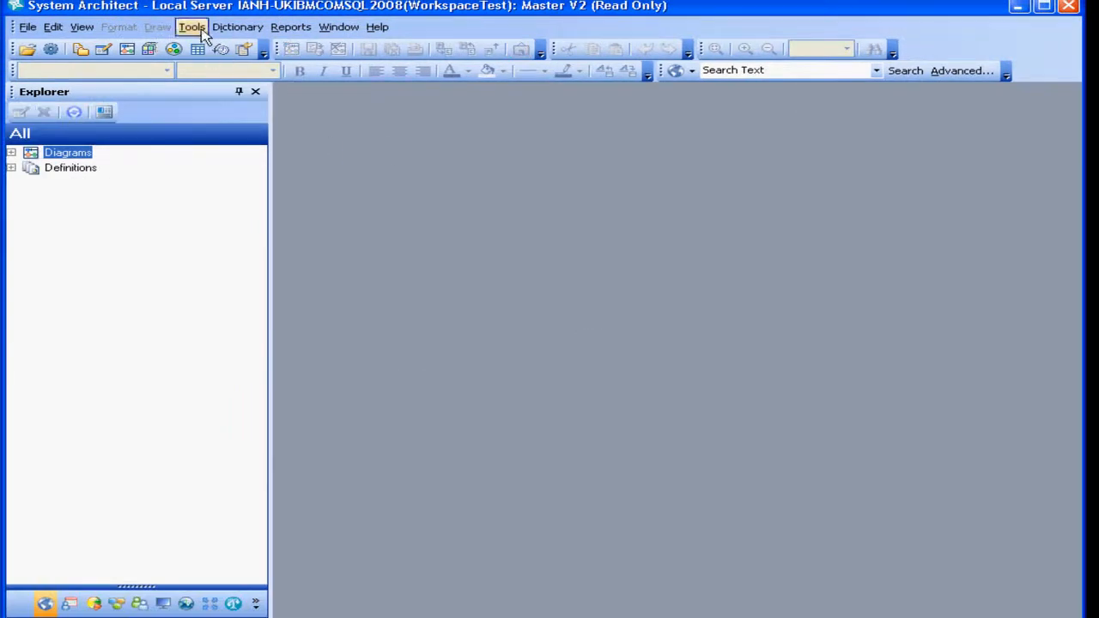
Create a new workspace named Master V3 beneath the baselined Master V2 workspace.
click(192, 28)
click(287, 219)
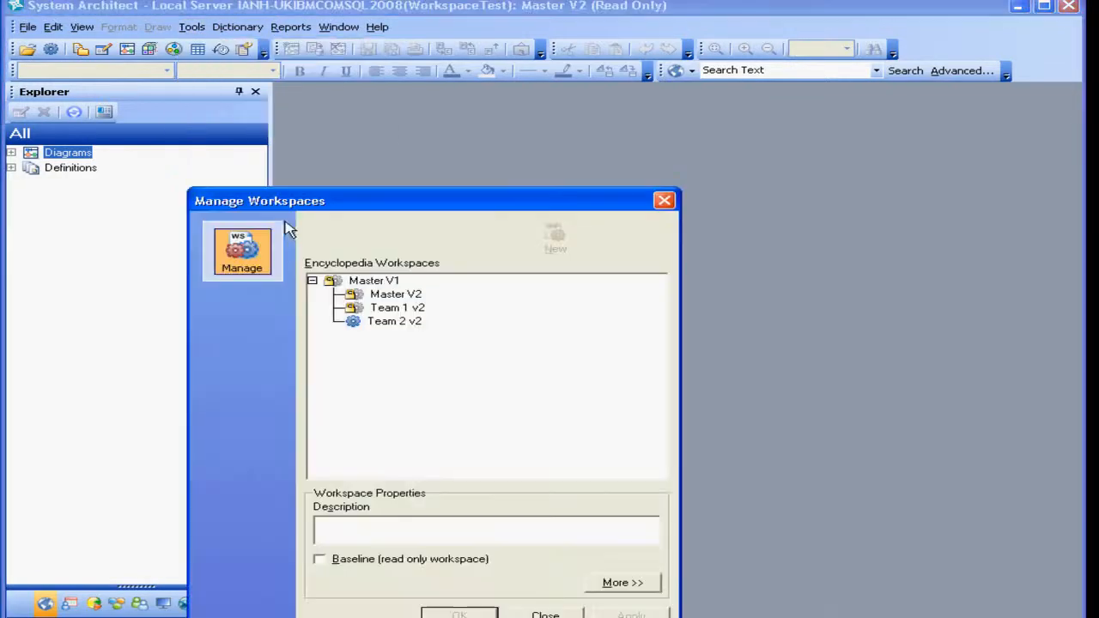
click(391, 296)
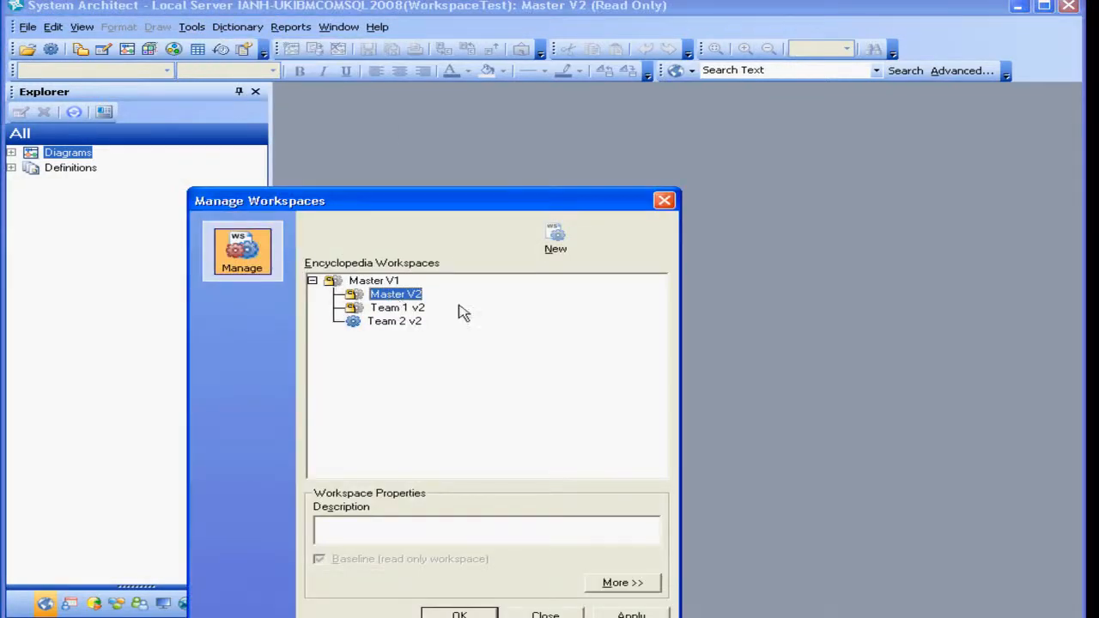
click(554, 243)
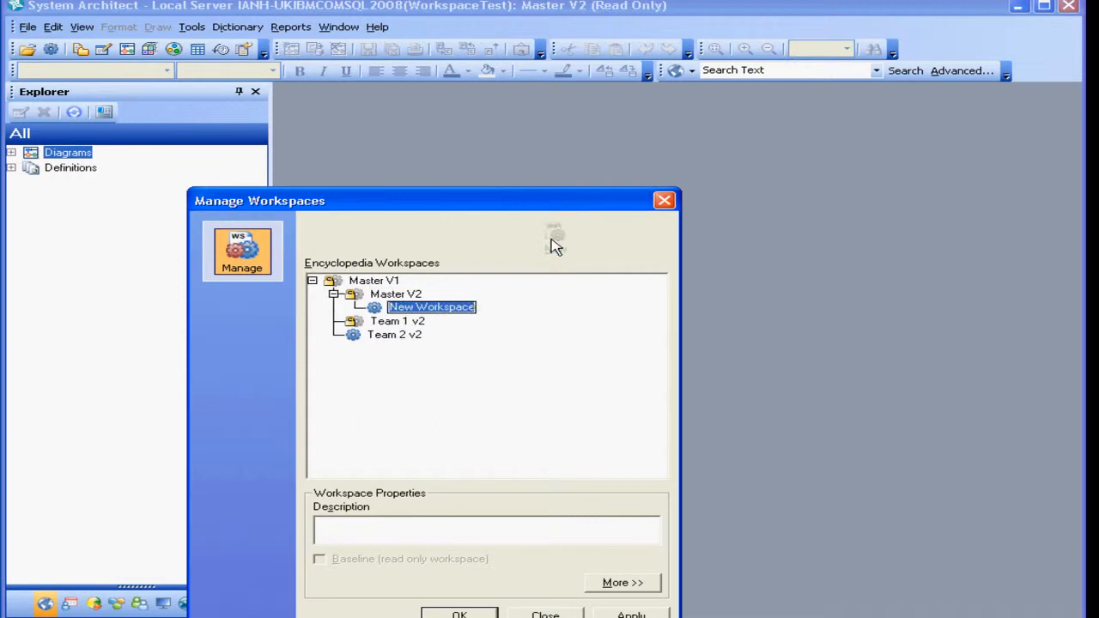
text(Master V3)
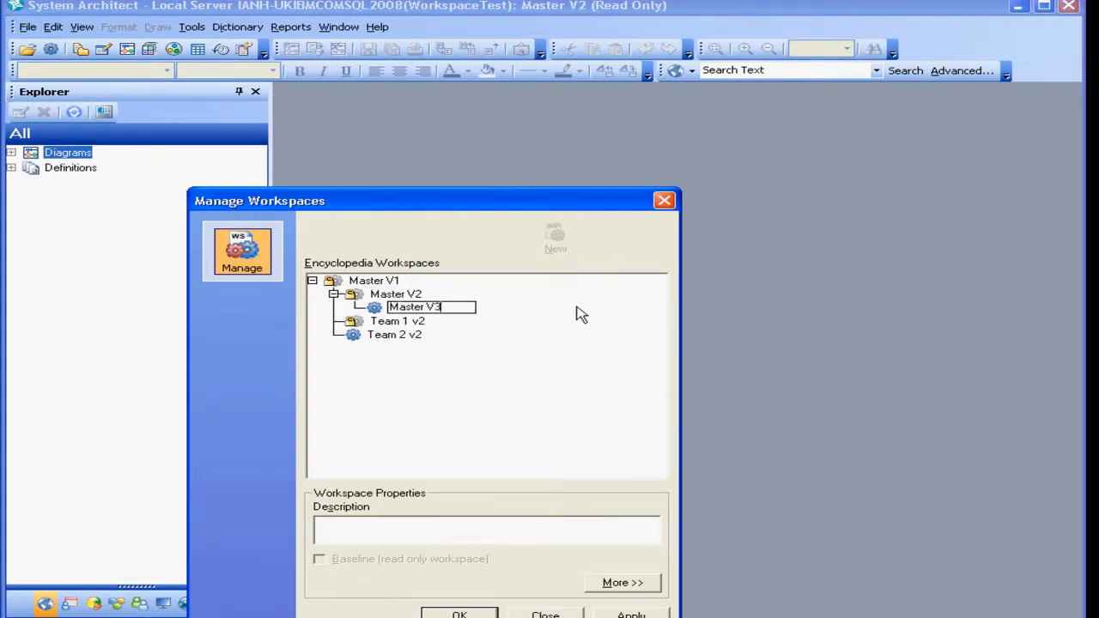
key(Return)
click(464, 613)
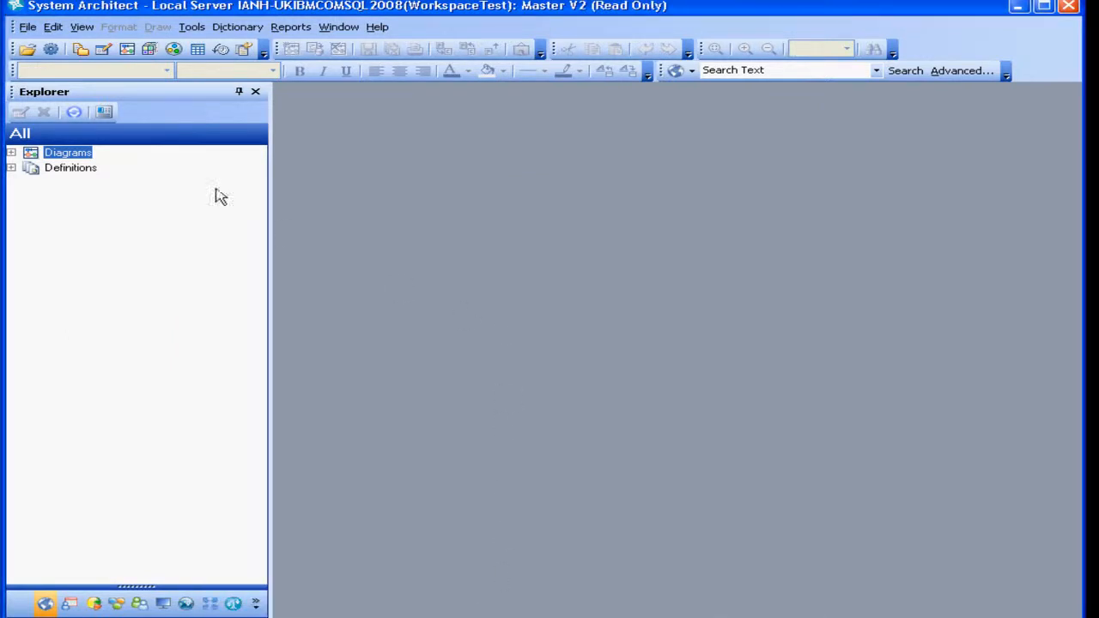
Switch from the read-only Master V2 workspace to Team 2 v2.
click(51, 49)
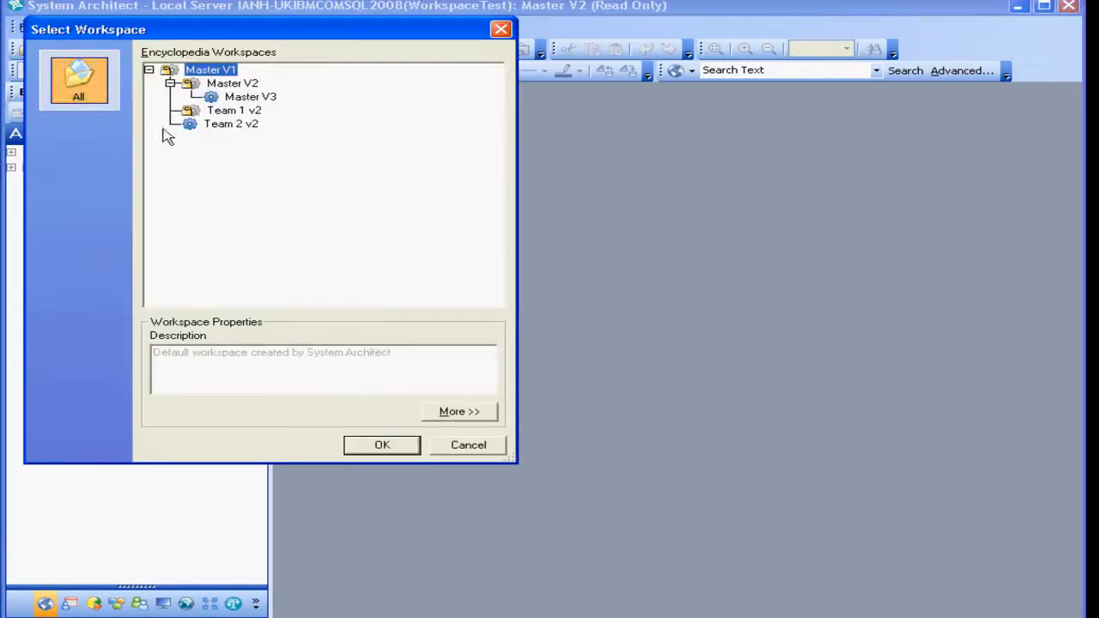
click(225, 125)
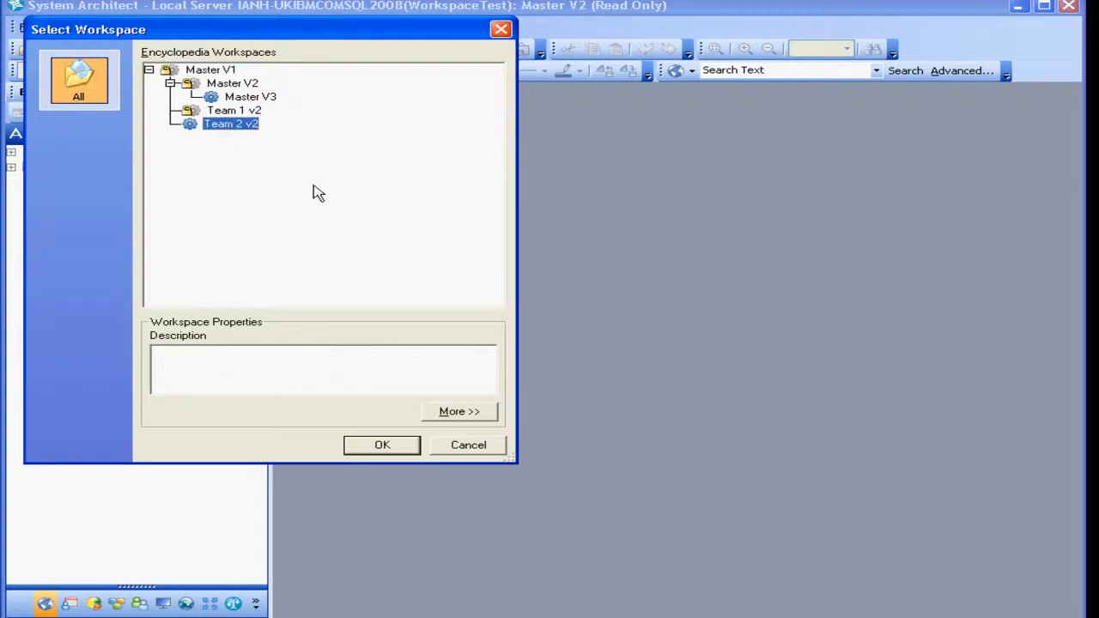
click(402, 448)
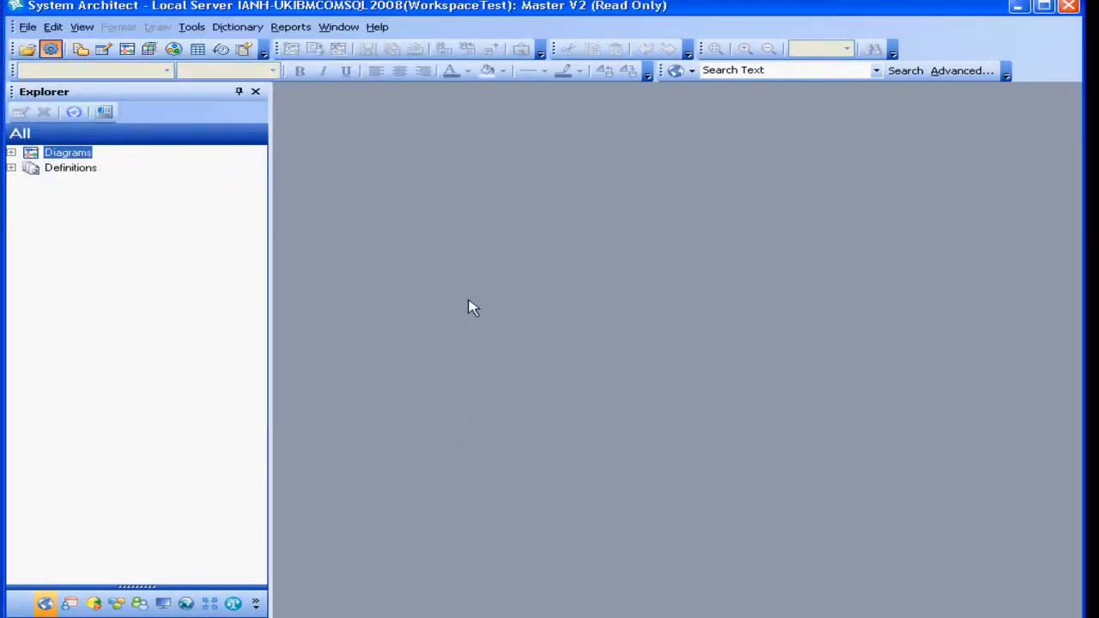
Review in the object history which objects were modified in the current workspace, and close the history.
click(221, 49)
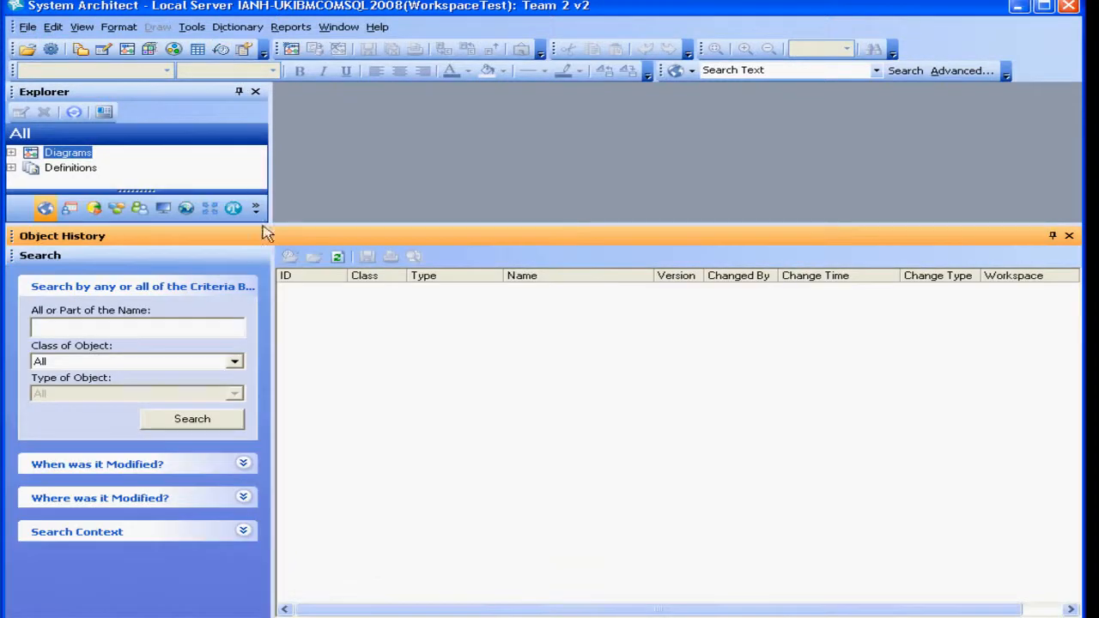
click(244, 498)
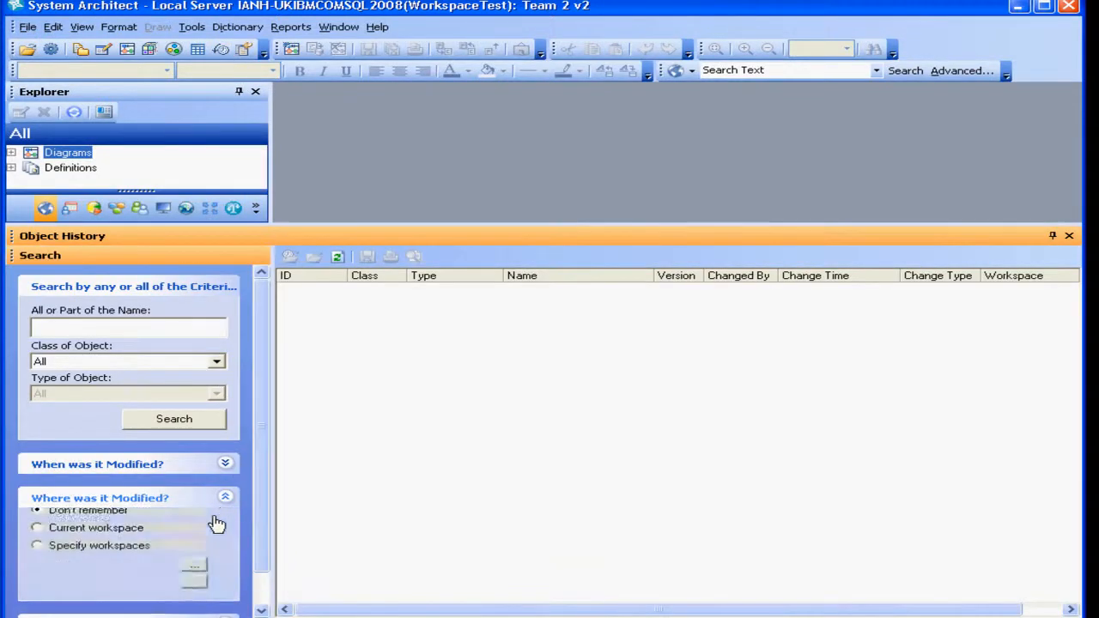
click(103, 538)
click(193, 420)
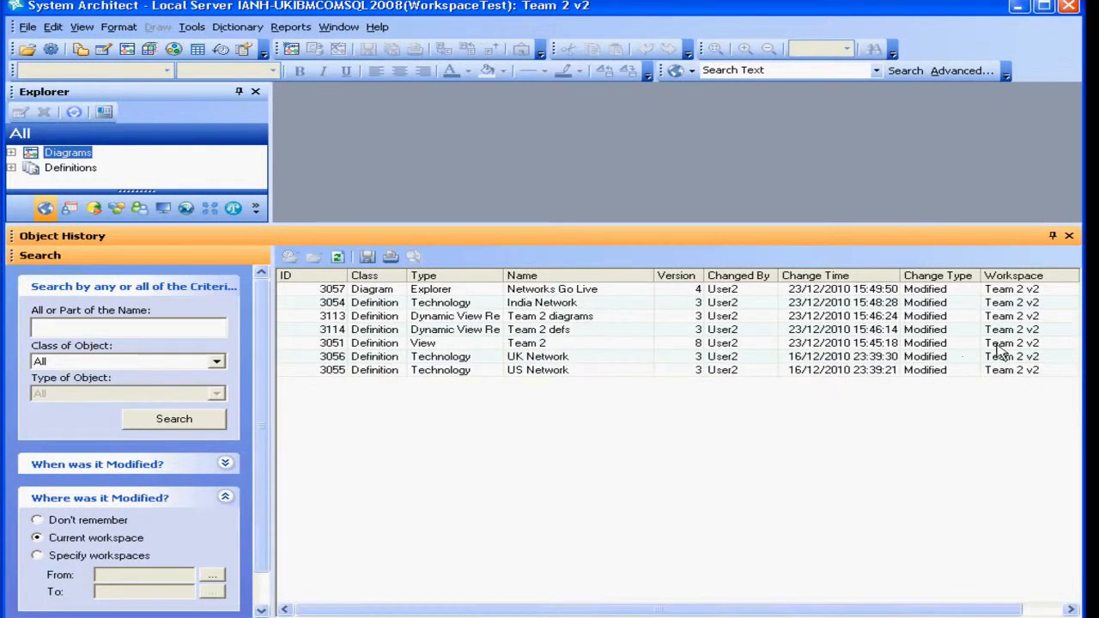
click(1069, 236)
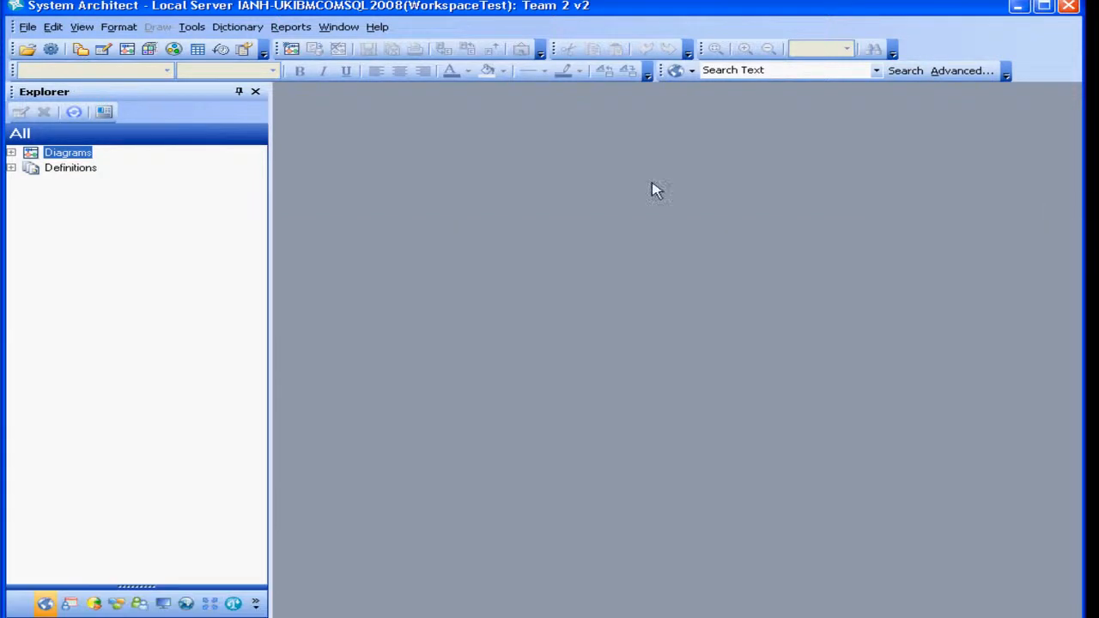
Extract the changes made in Team 2 v2 across workspaces into Master V3, and close the extract report.
click(192, 29)
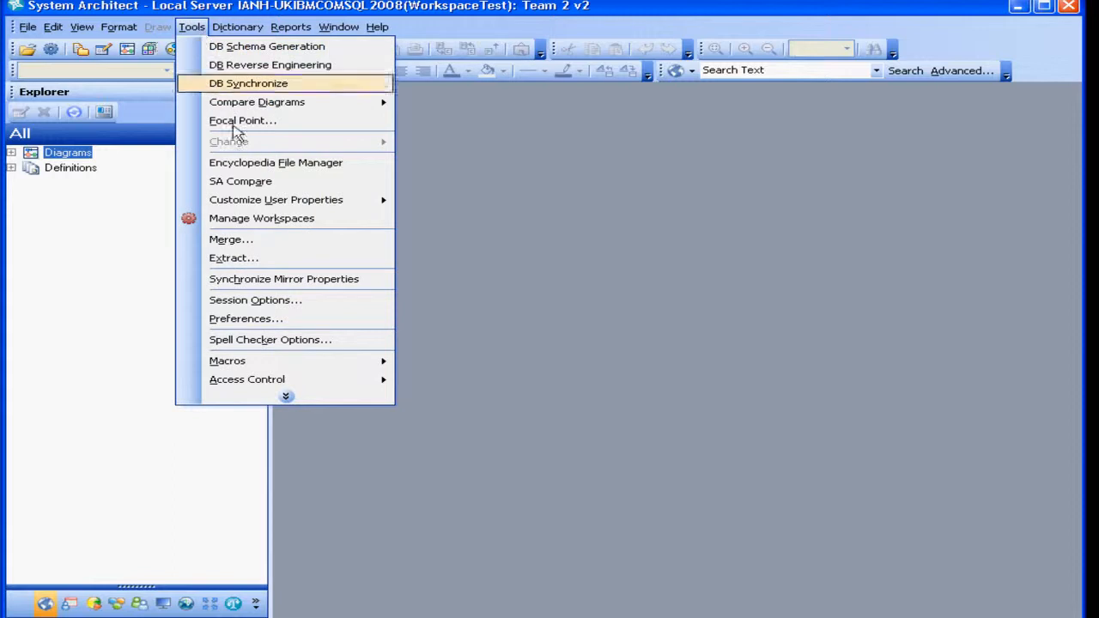
click(301, 260)
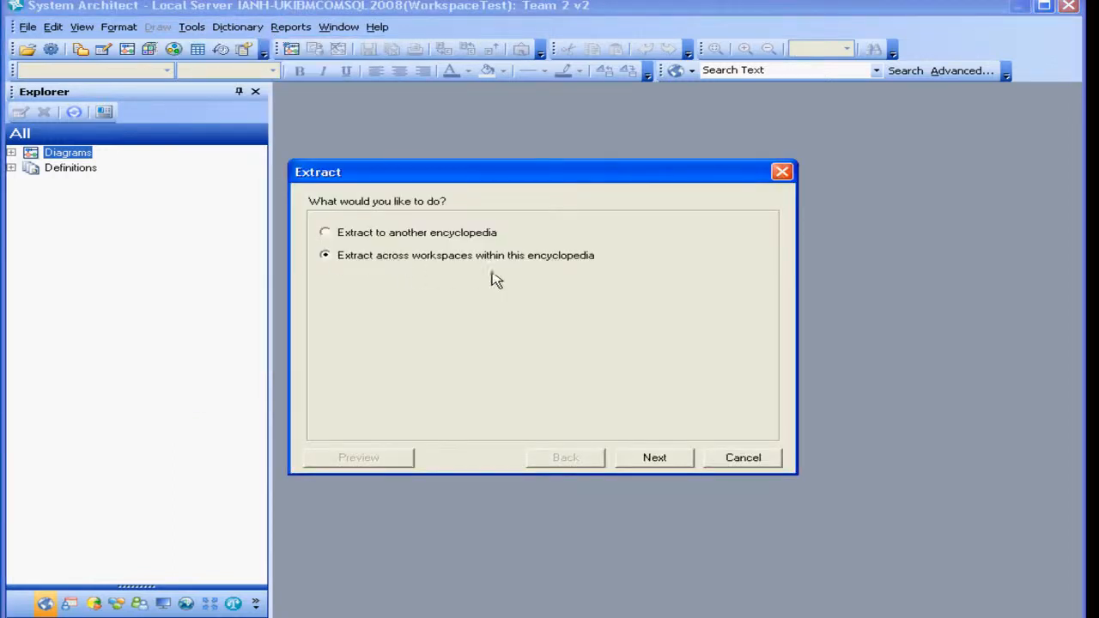
click(655, 462)
click(720, 282)
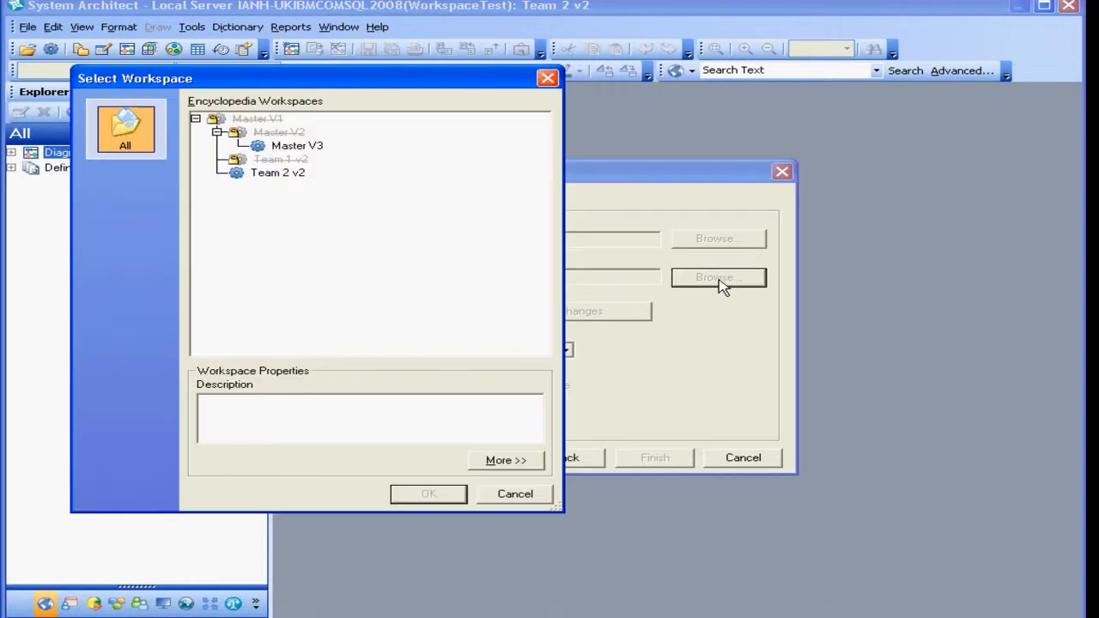
click(299, 150)
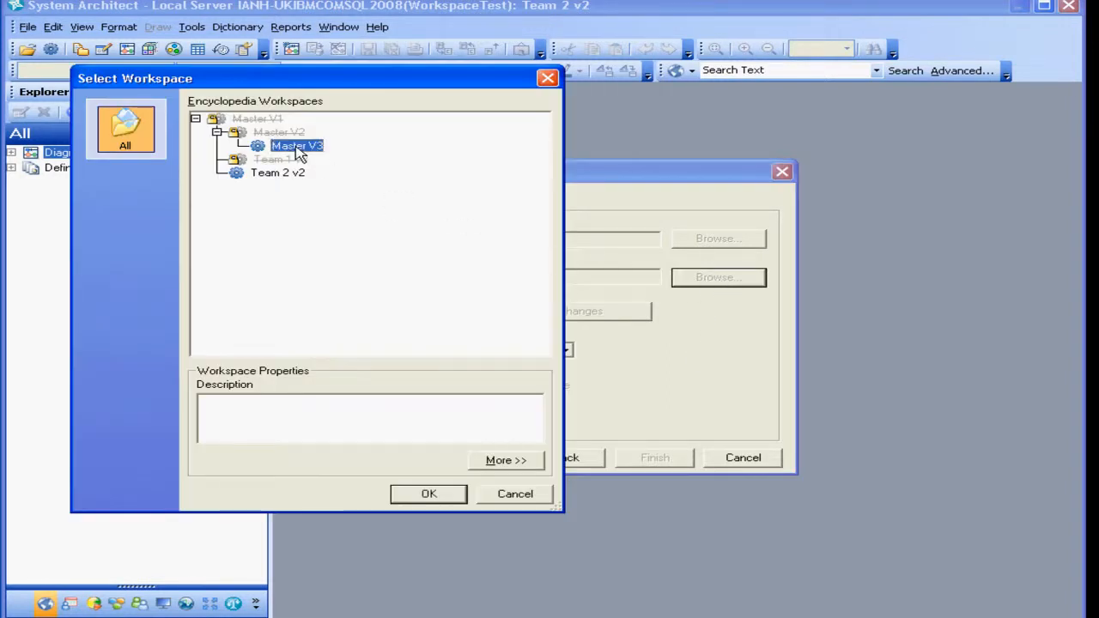
click(429, 495)
click(587, 311)
click(441, 386)
click(655, 457)
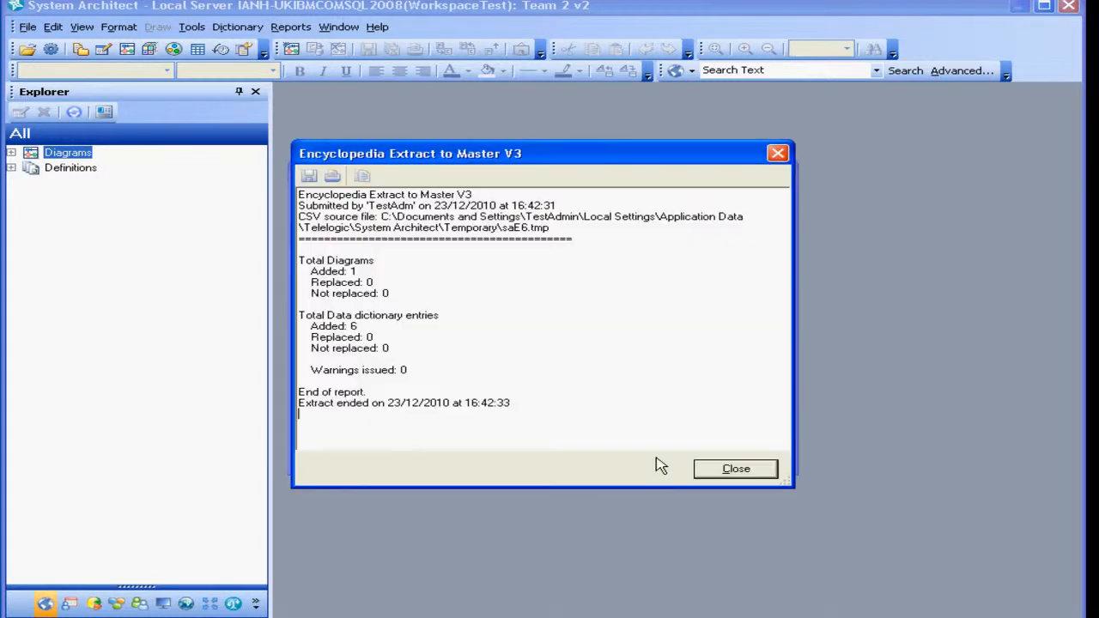
click(726, 472)
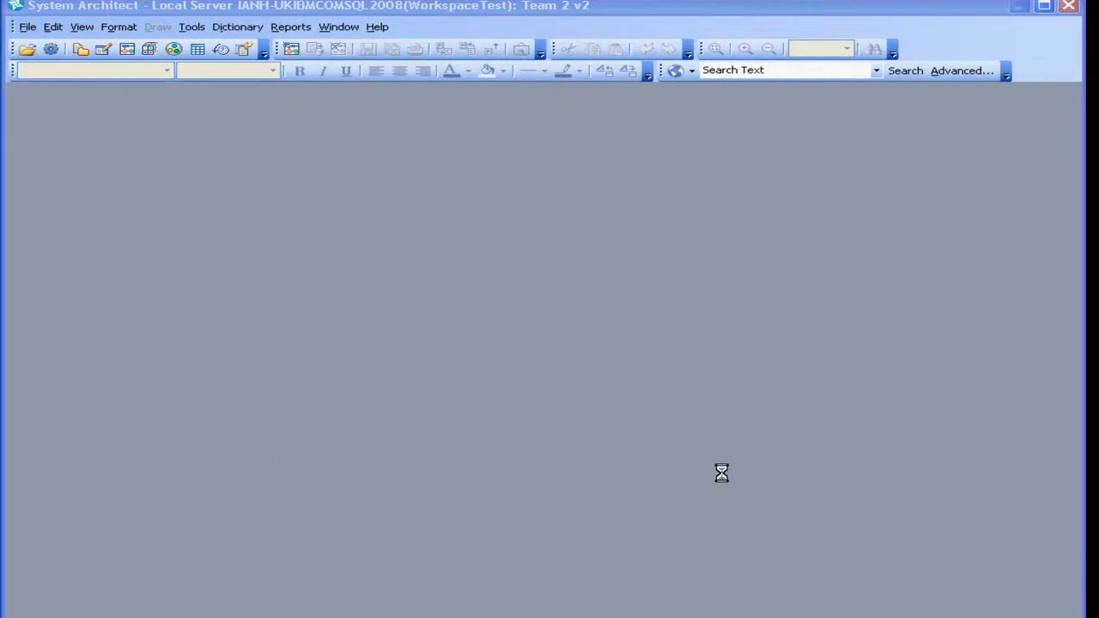
Switch the open workspace from Team 2 v2 to Master V3.
click(52, 50)
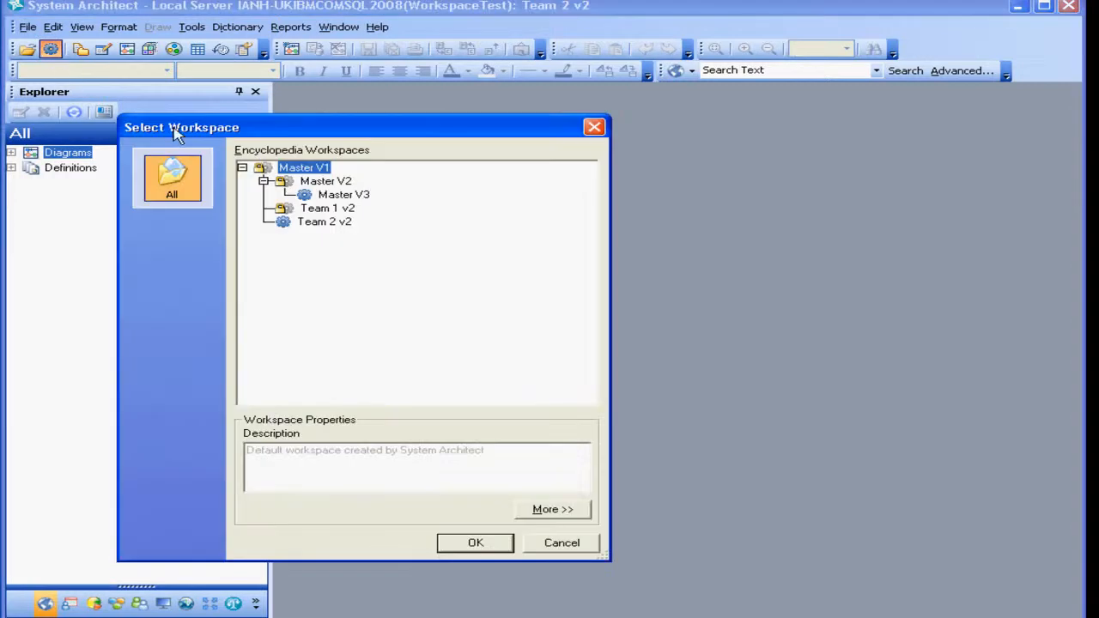
click(368, 197)
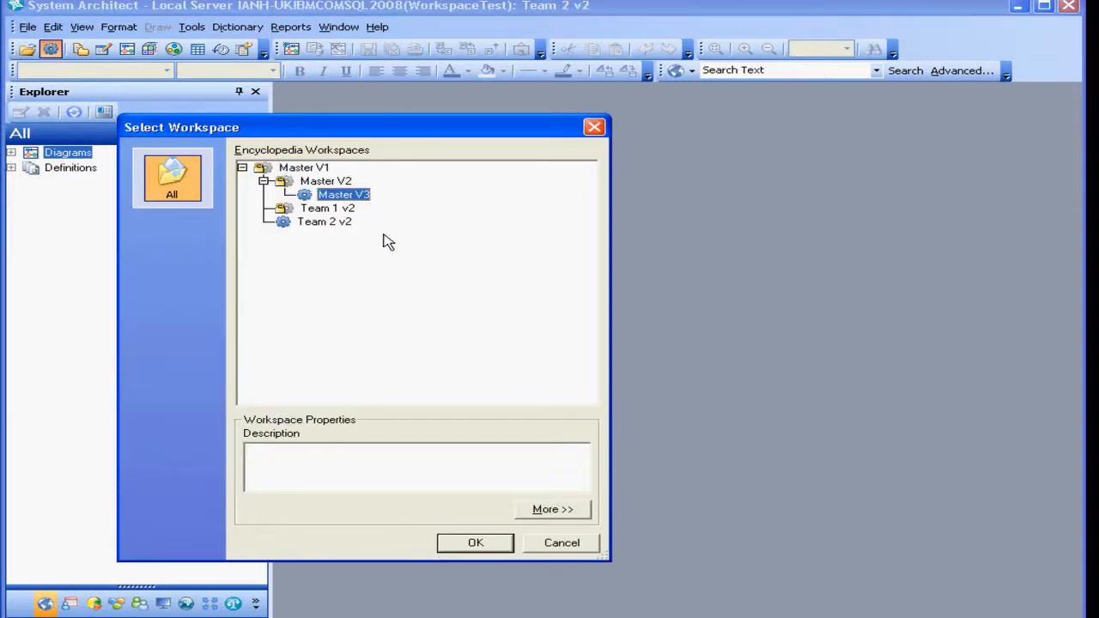
click(488, 547)
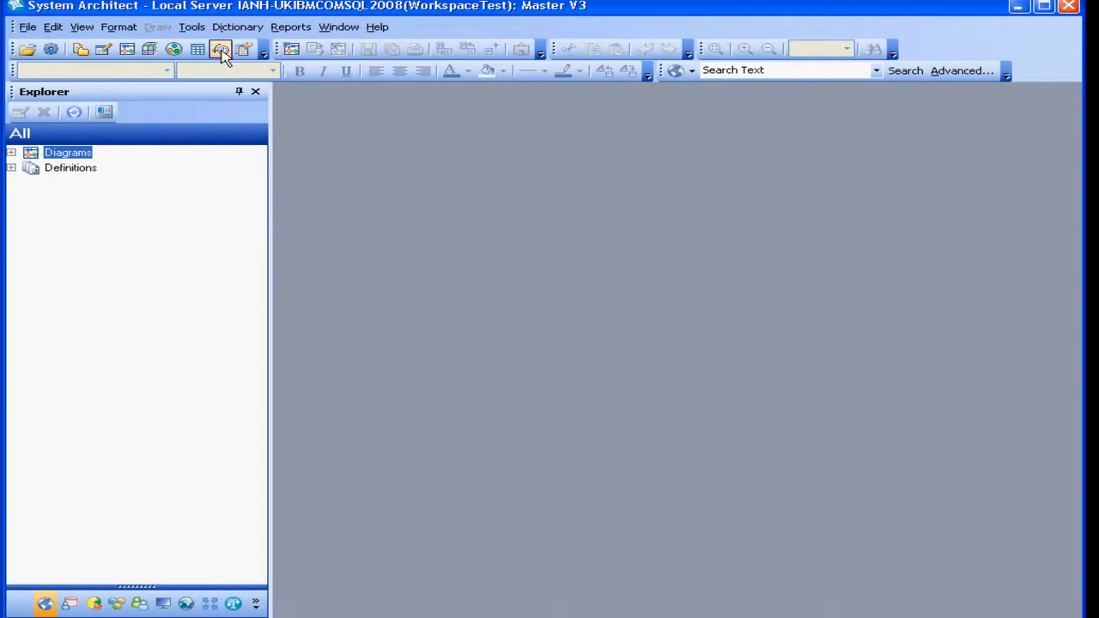
Search the object history for all objects modified in the current Master V3 workspace, review them and close the history.
click(222, 52)
click(191, 498)
click(129, 538)
click(172, 421)
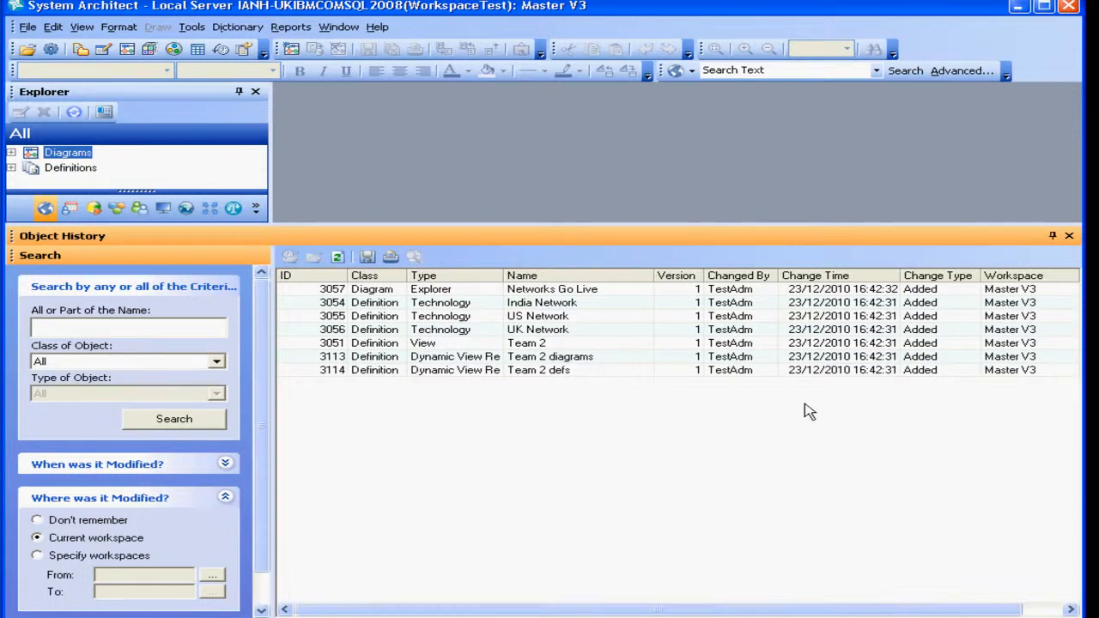
click(1069, 237)
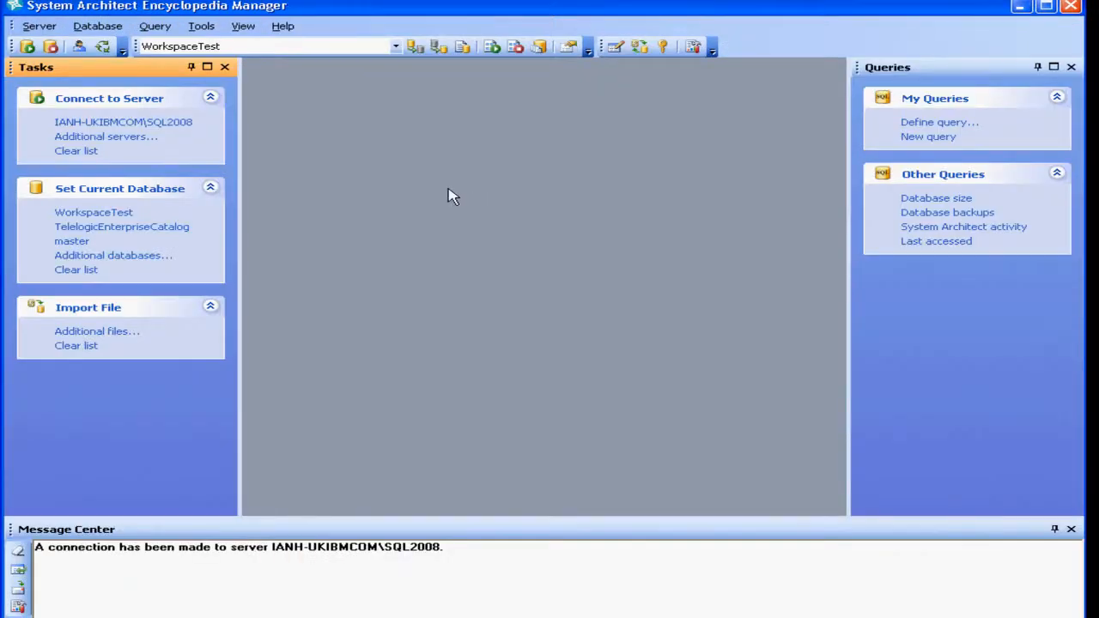
In System Architect Encyclopedia Manager, baseline the Master V3 workspace as read-only.
click(201, 27)
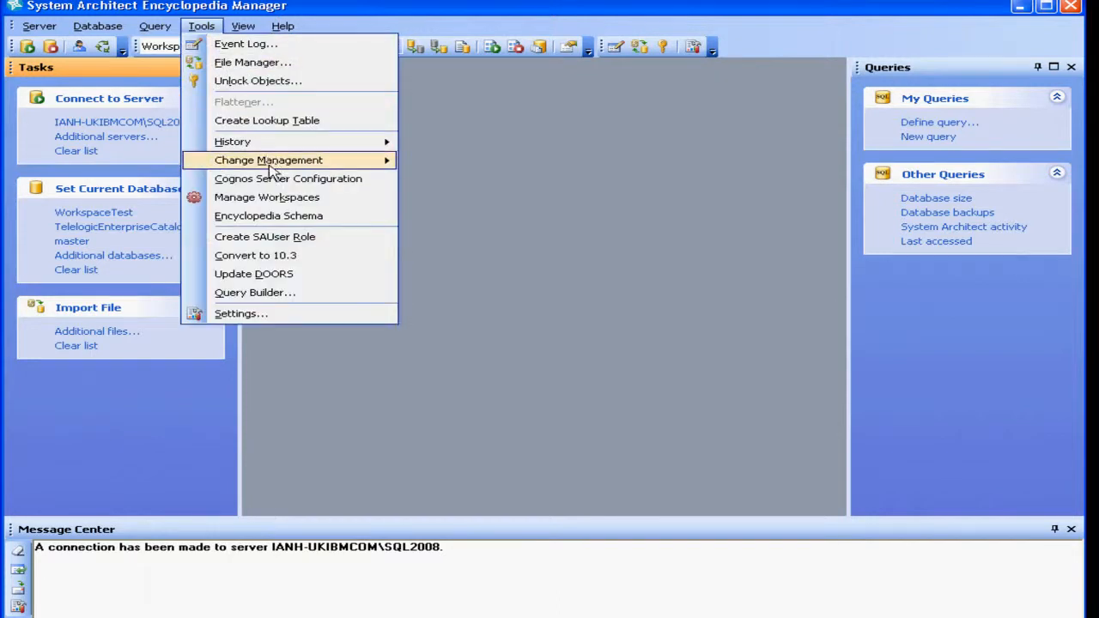
click(275, 199)
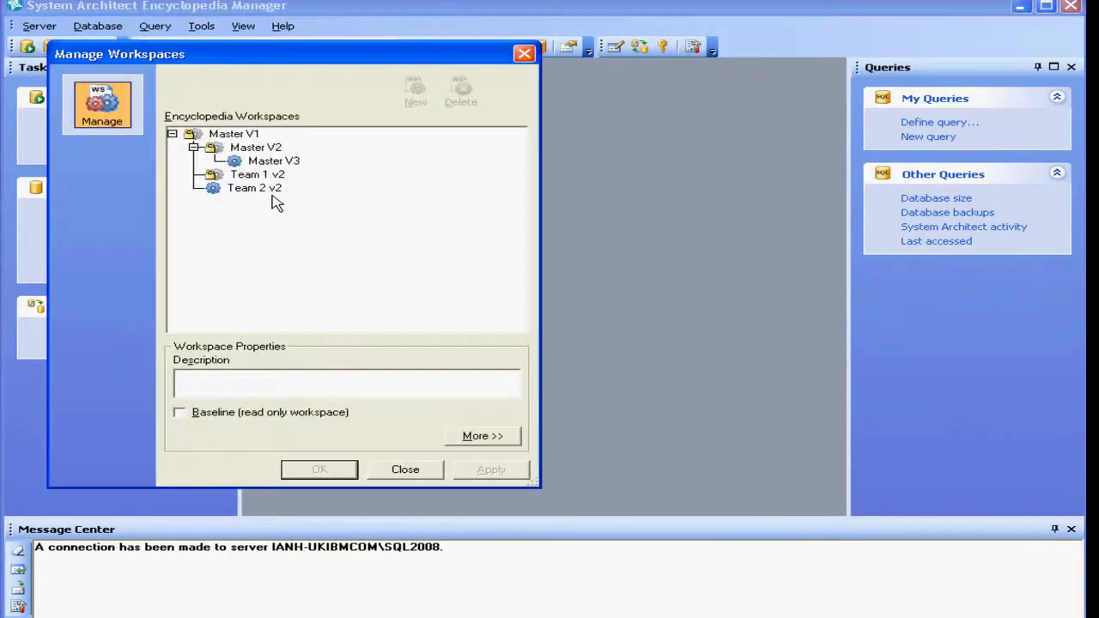
click(269, 162)
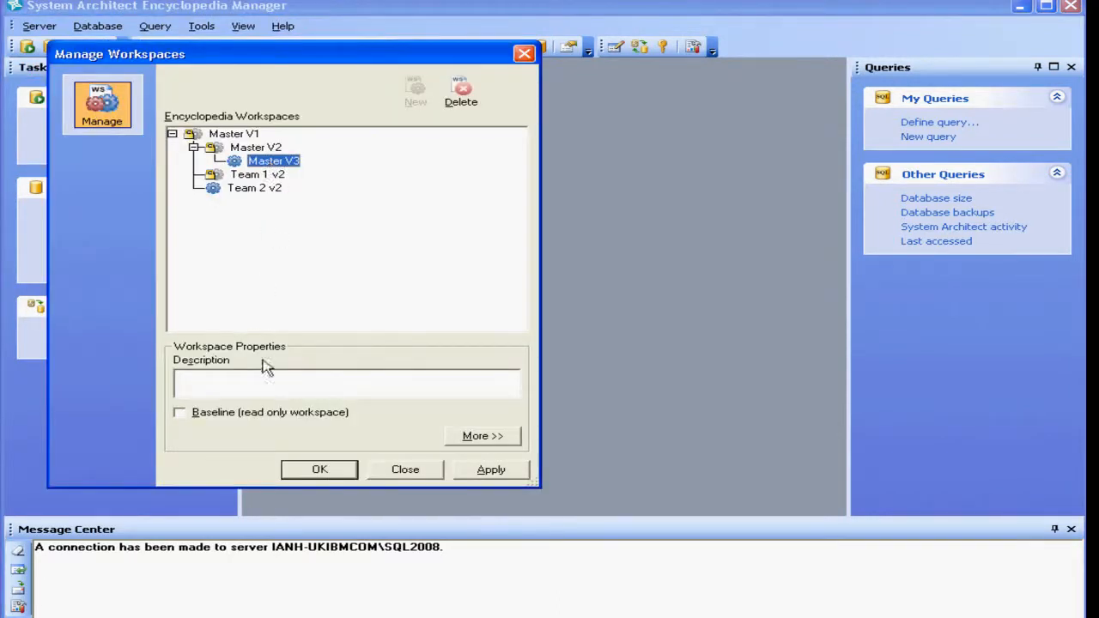
click(269, 417)
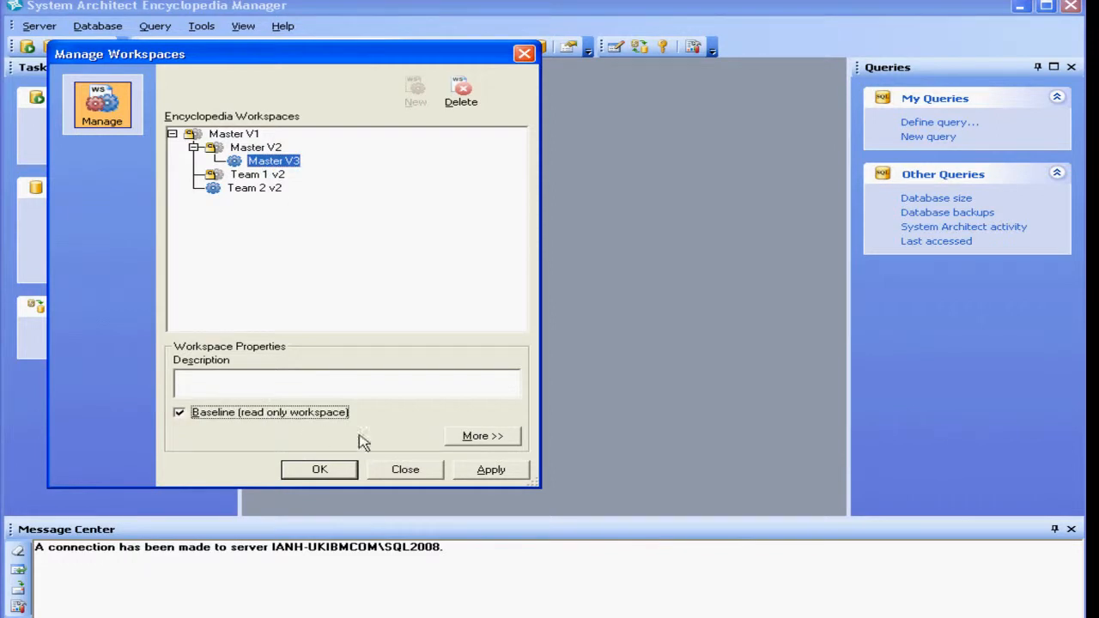
click(497, 474)
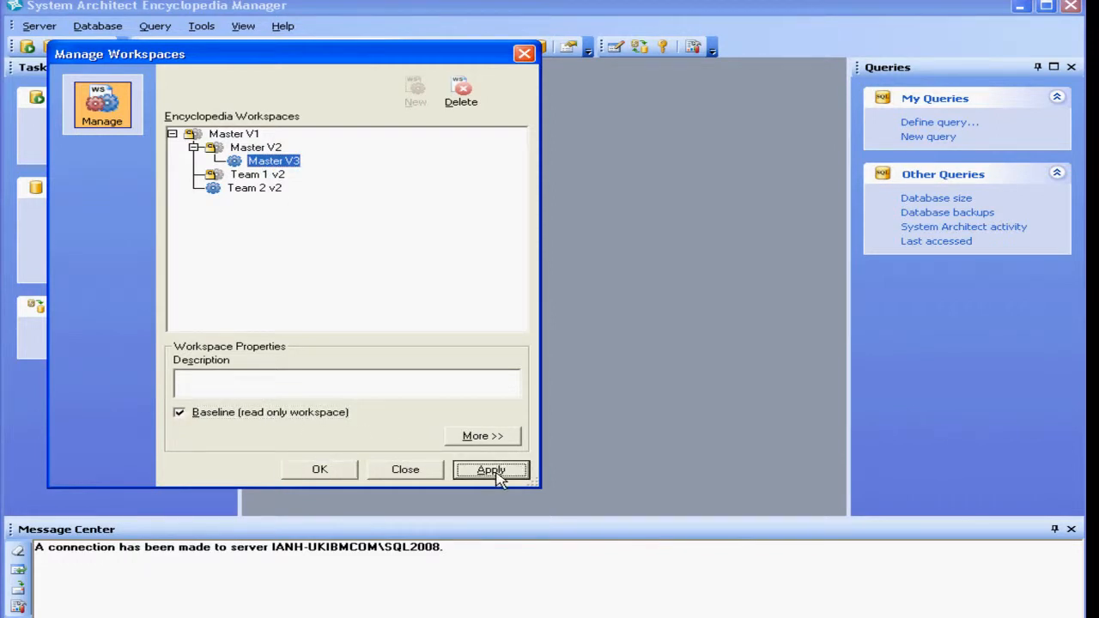
Baseline the Team 2 v2 workspace as read-only.
click(257, 194)
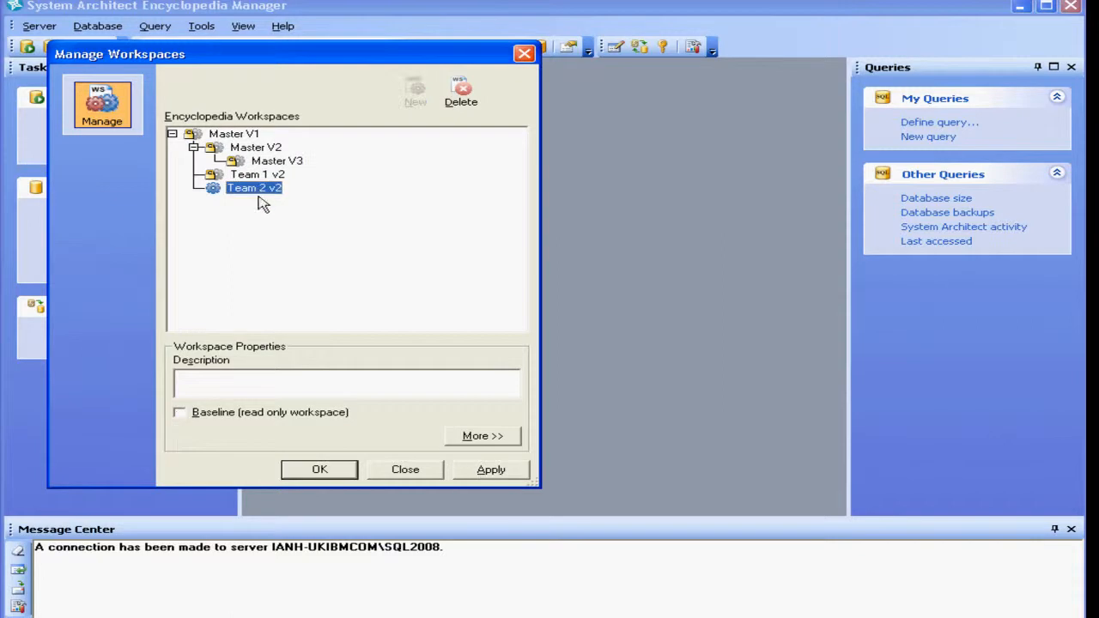
click(306, 417)
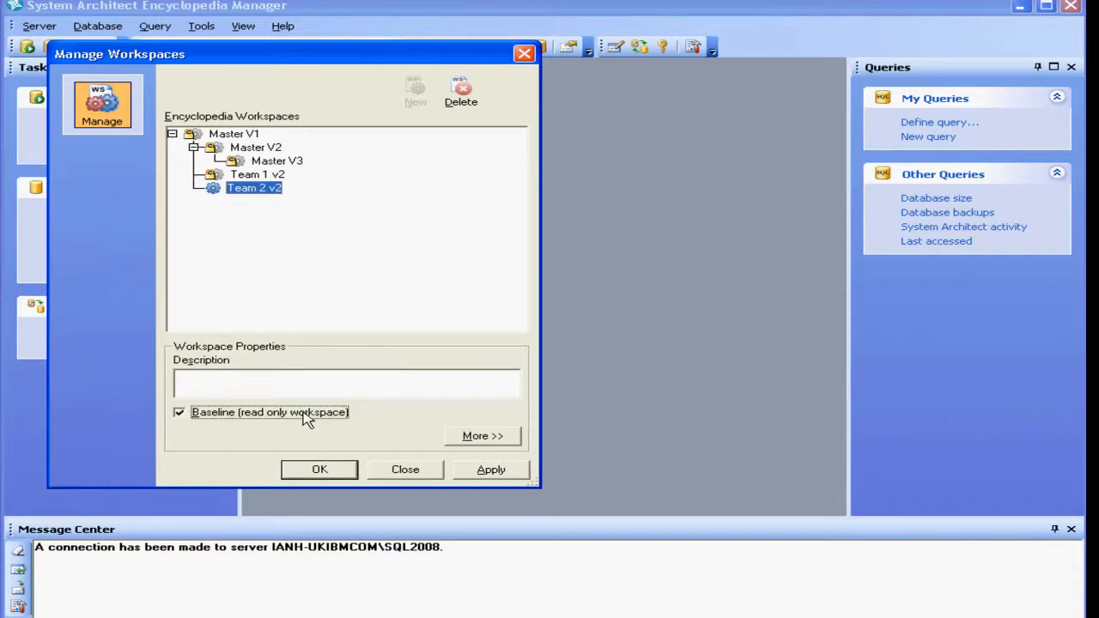
click(492, 472)
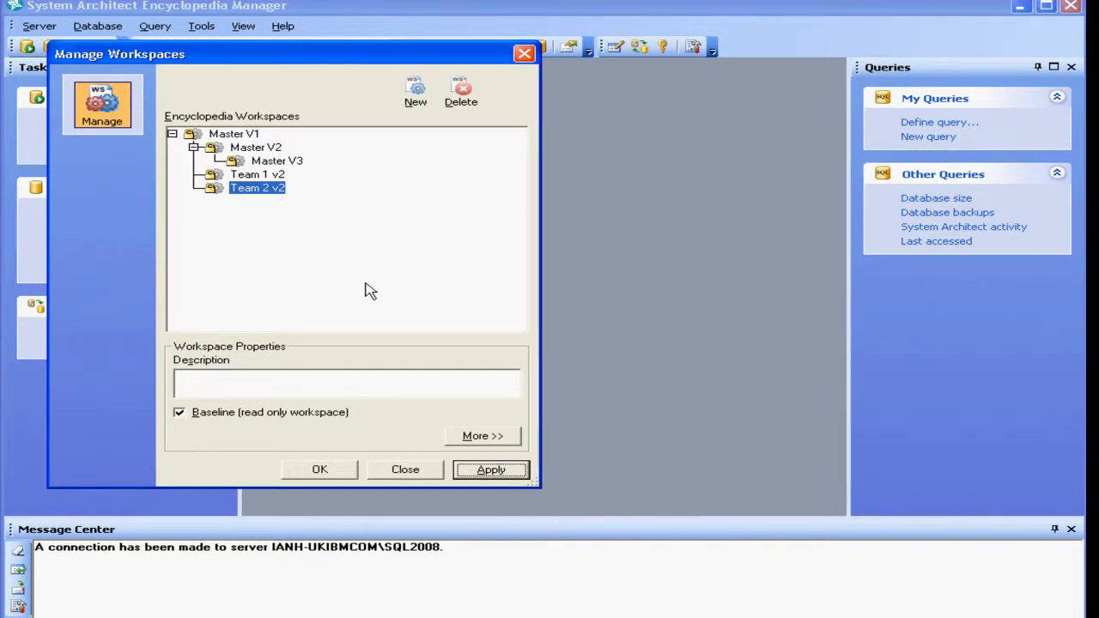
Create a new workspace named Team 1 v3 beneath the baselined Master V3 workspace, and save the workspace changes.
click(288, 165)
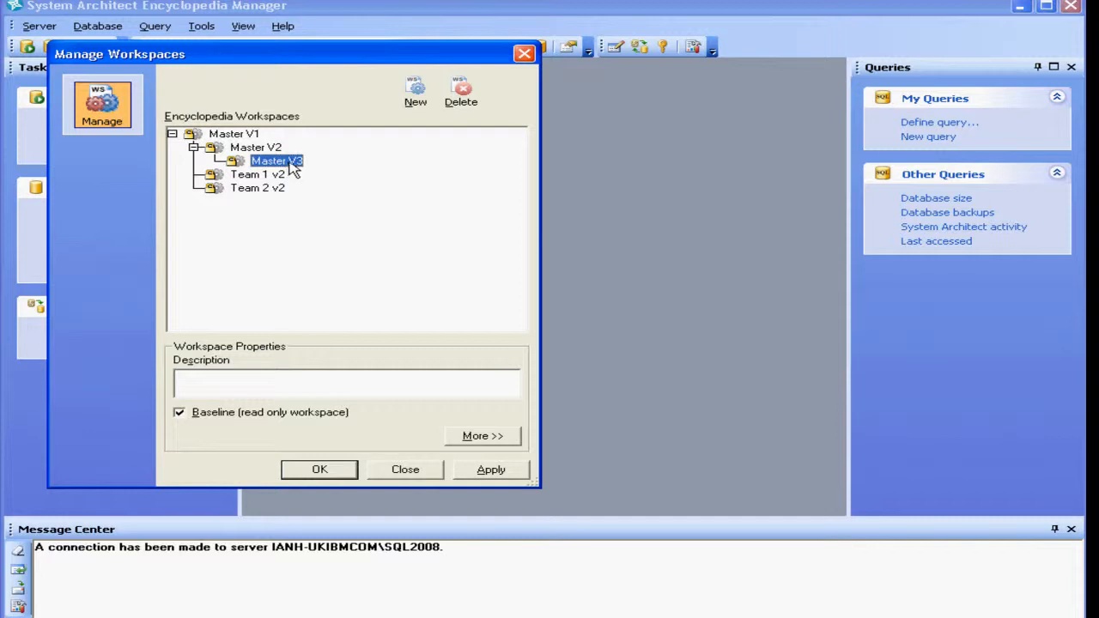
click(420, 108)
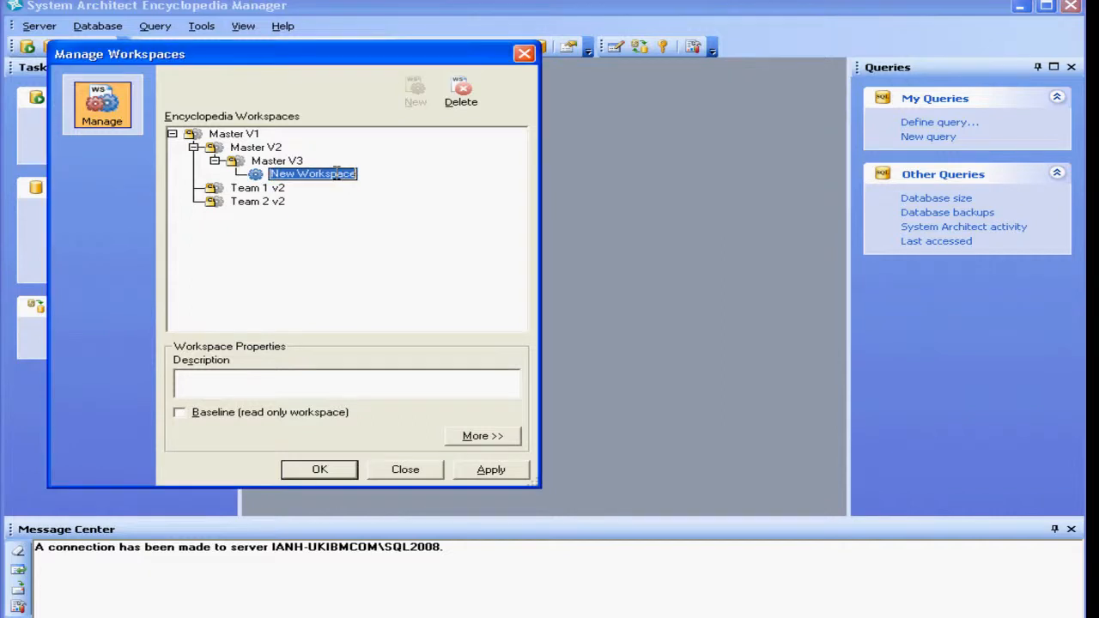
text(Team 1)
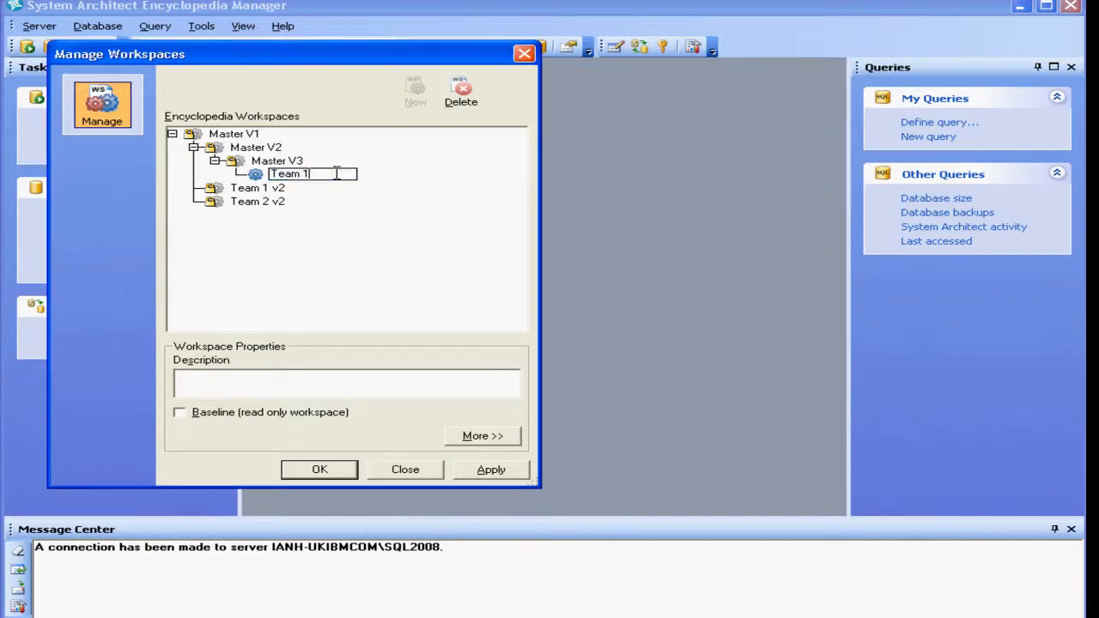
text( v3)
key(Return)
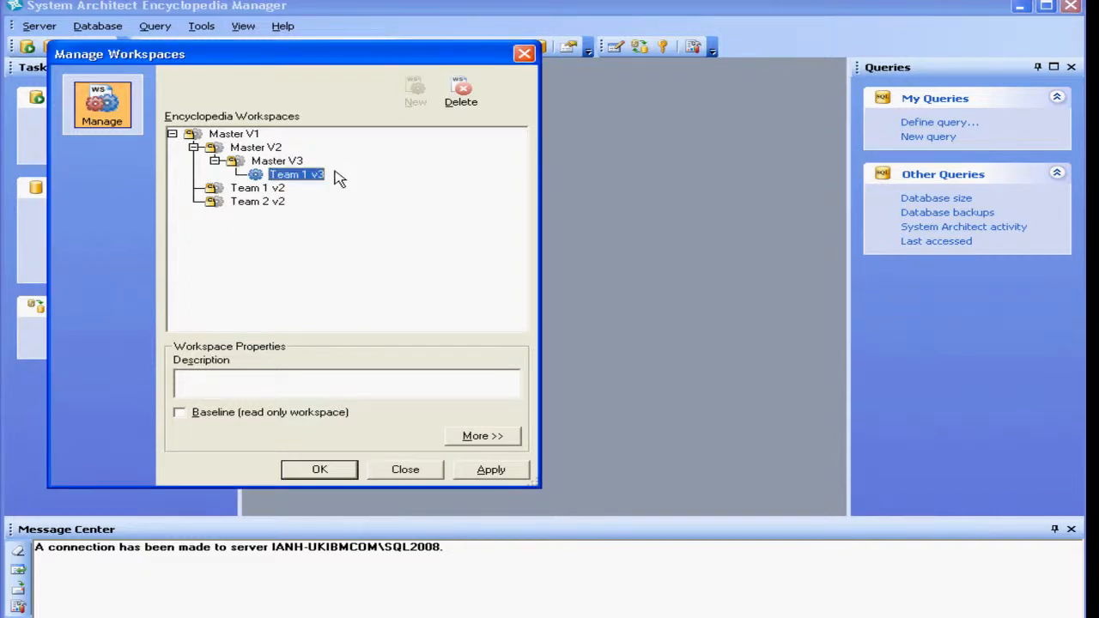
click(319, 470)
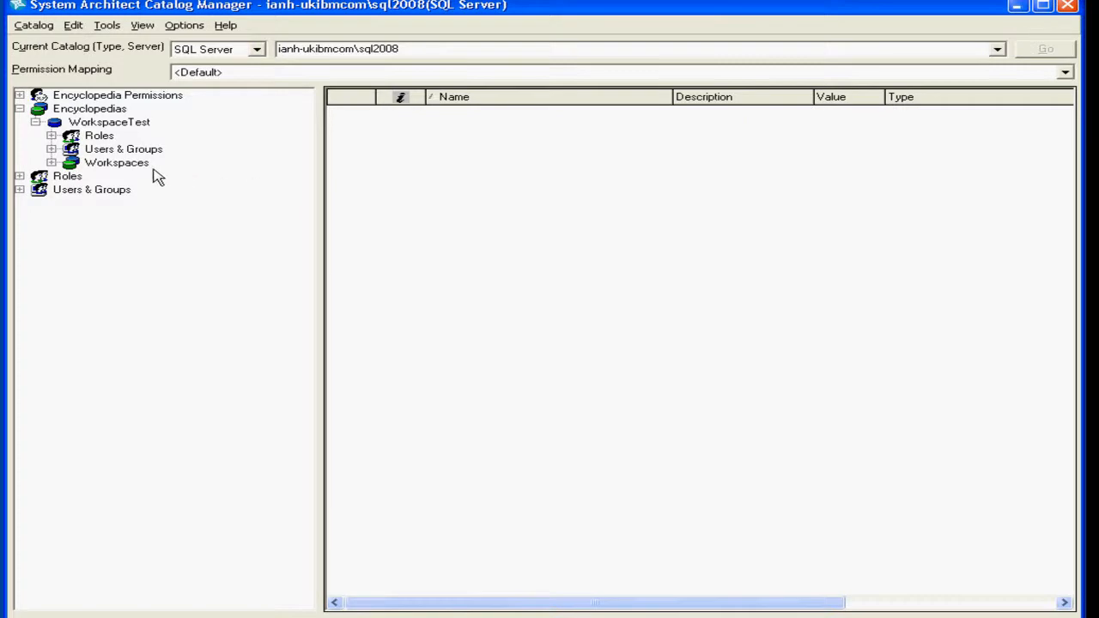
In System Architect Catalog Manager, assign the Team 1 group to the Team 1 v3 workspace of the WorkspaceTest encyclopedia.
click(51, 163)
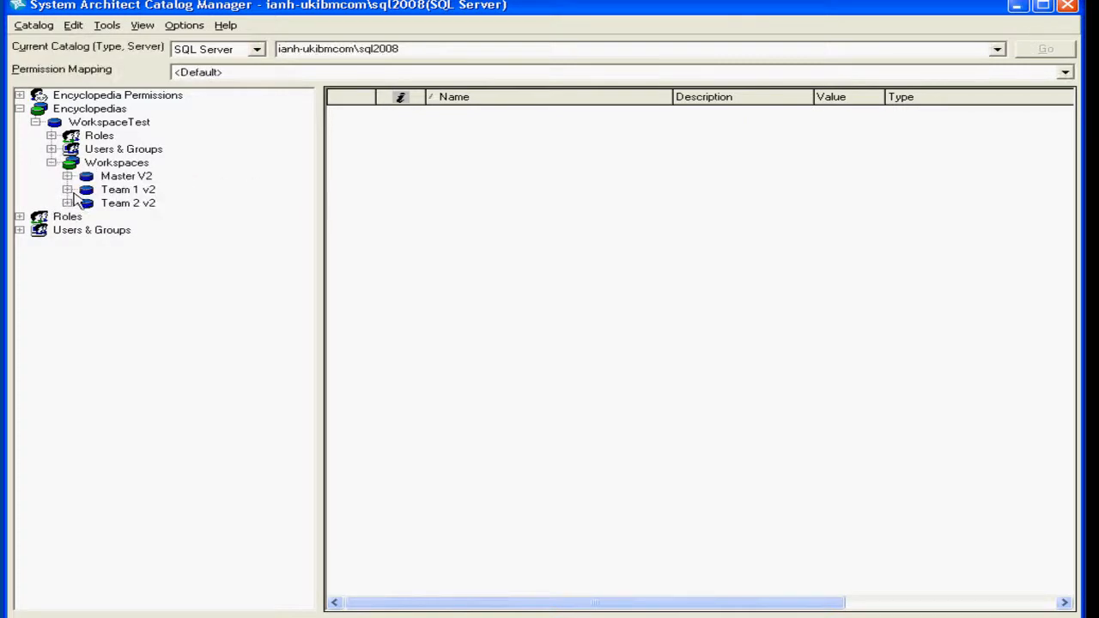
click(67, 176)
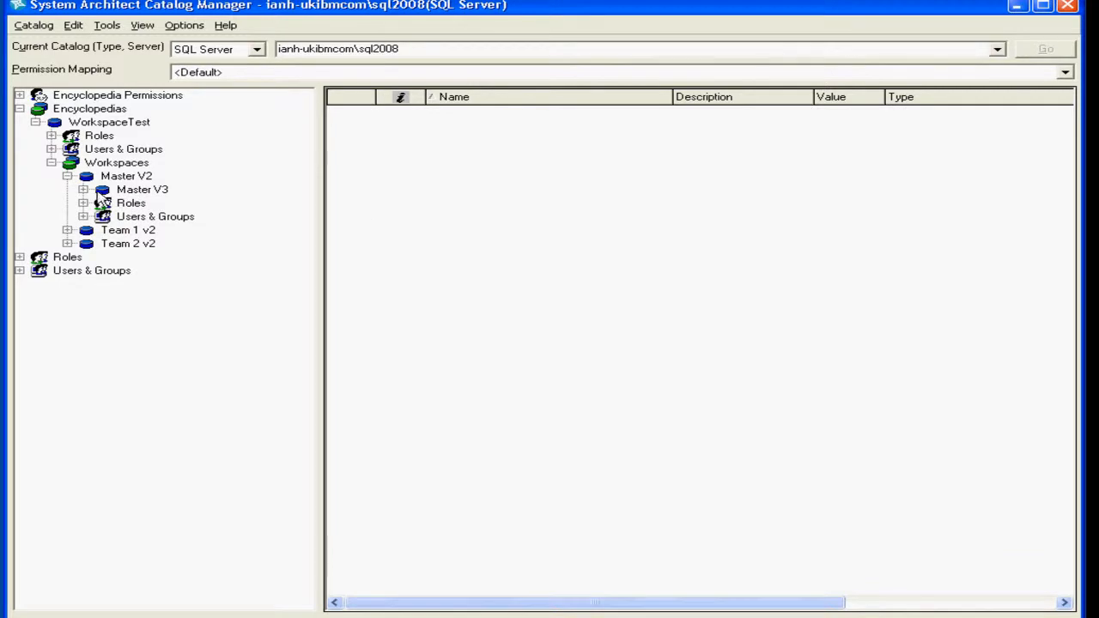
click(83, 190)
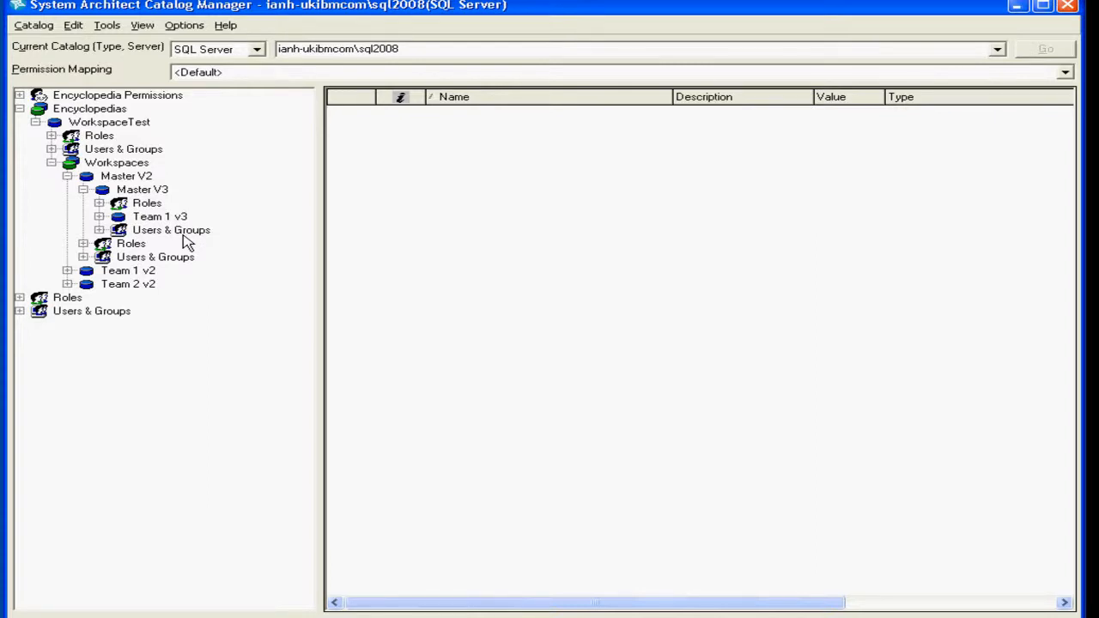
click(19, 313)
click(87, 394)
drag(87, 398, 159, 217)
click(99, 217)
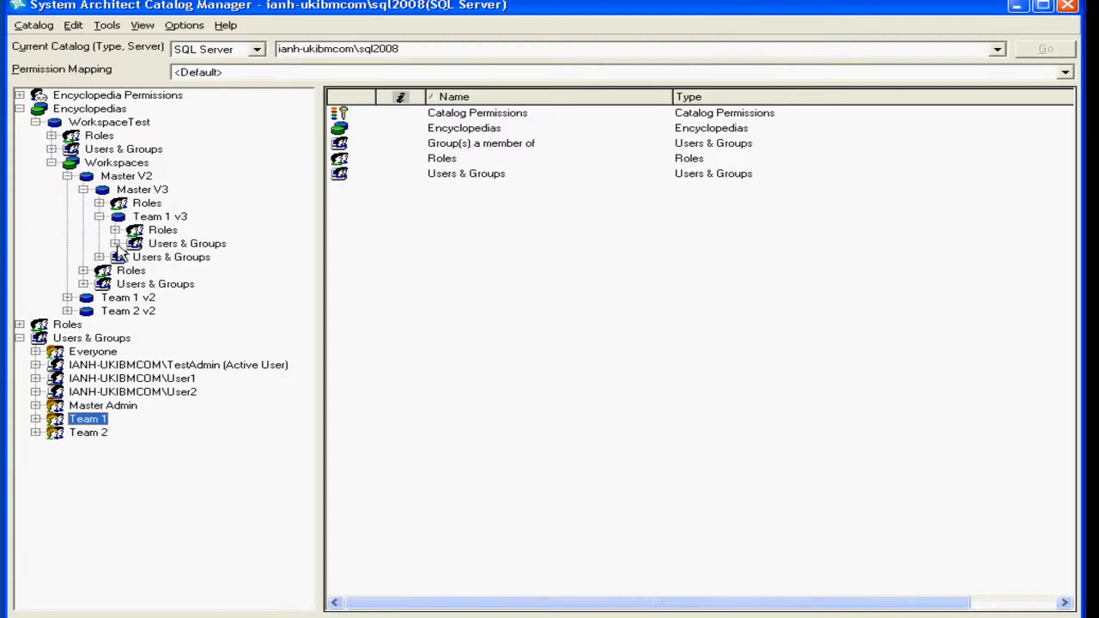
click(114, 243)
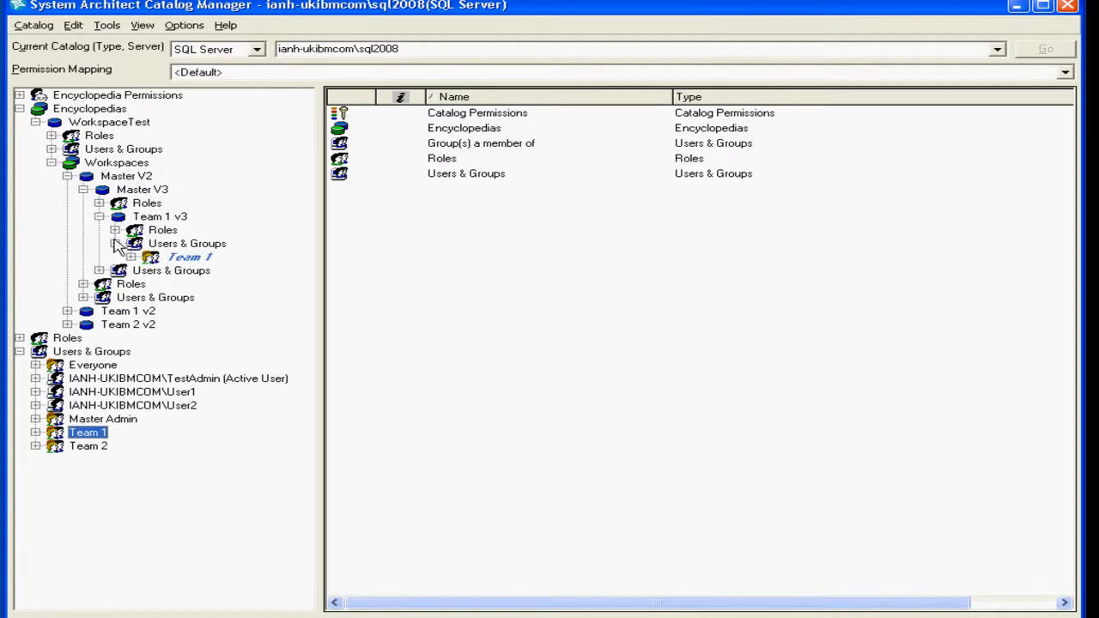
Assign WorkspaceTest's Administrator role to the Team 1 v3 workspace and to its Team 1 group, and apply the catalog changes.
click(51, 135)
click(126, 151)
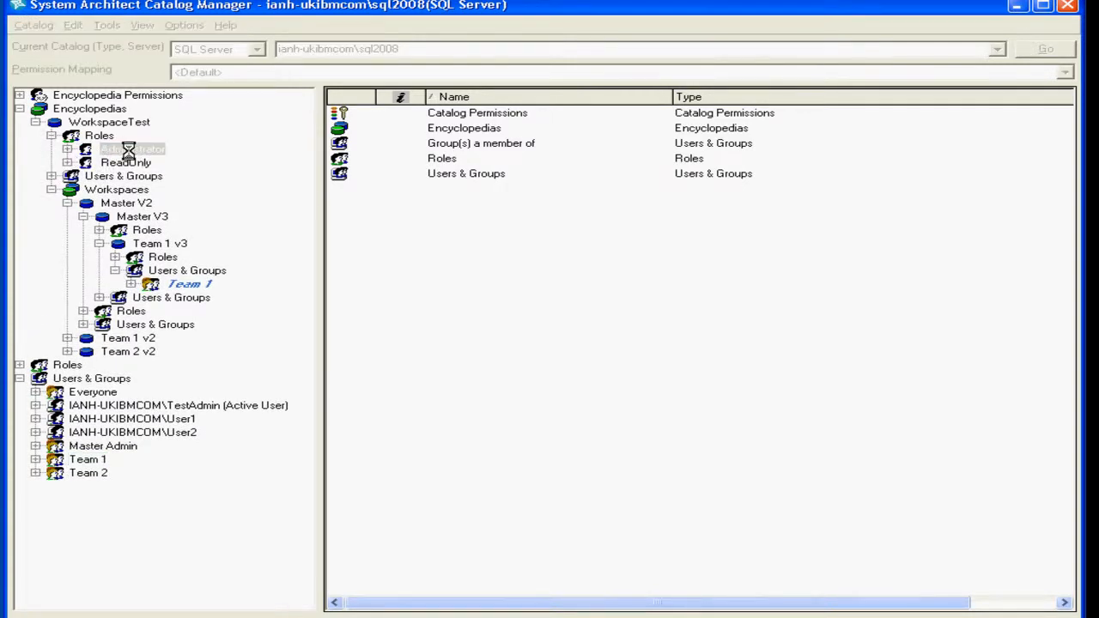
drag(137, 152, 155, 261)
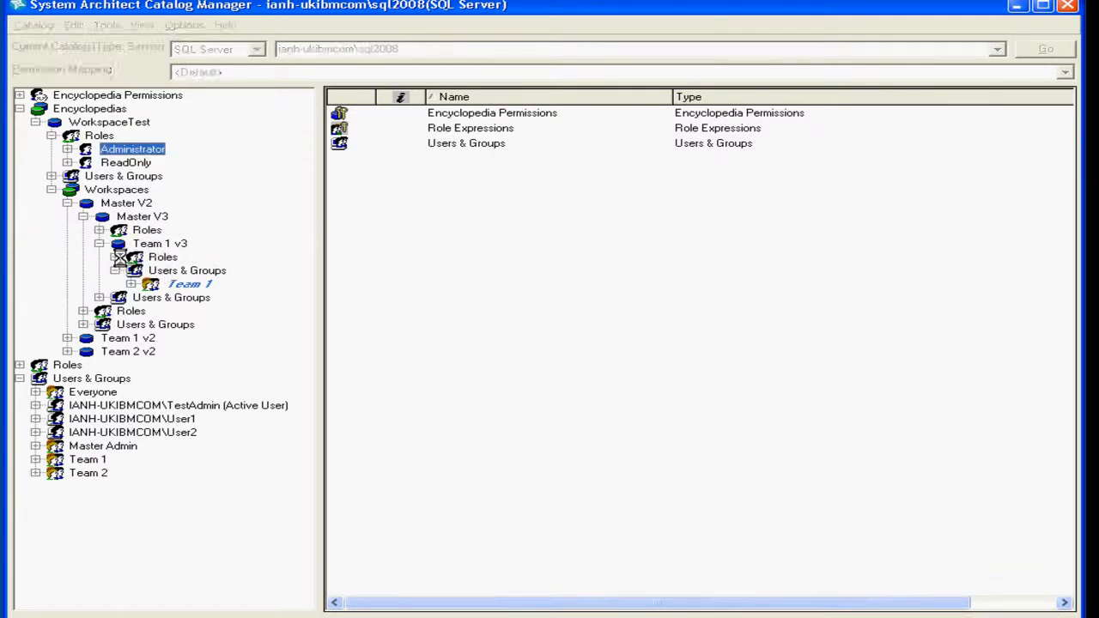
click(212, 273)
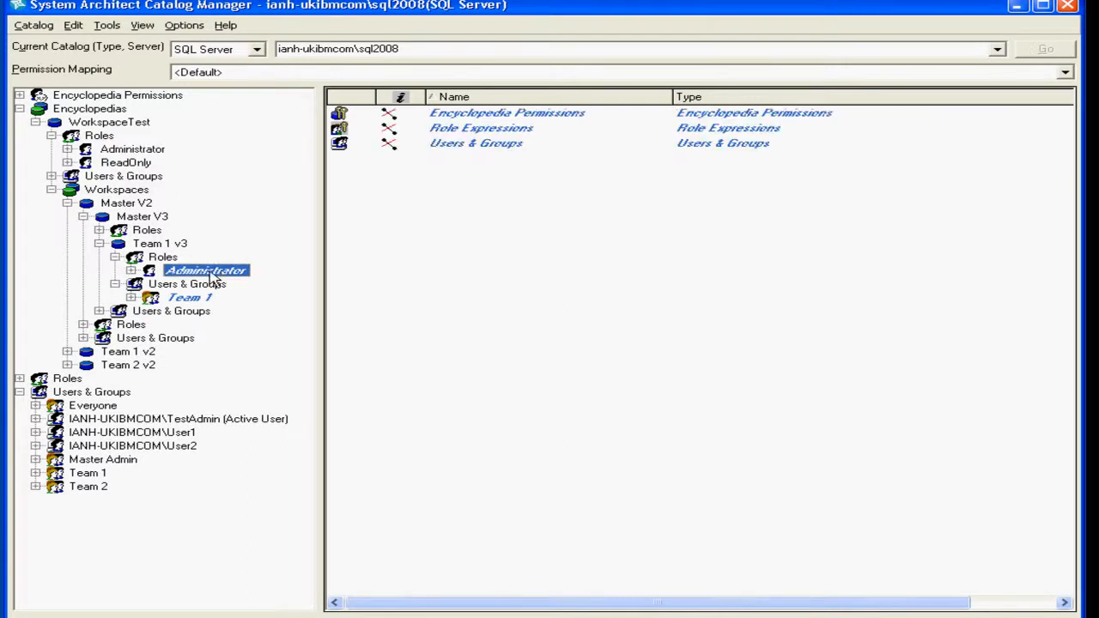
drag(214, 297, 191, 308)
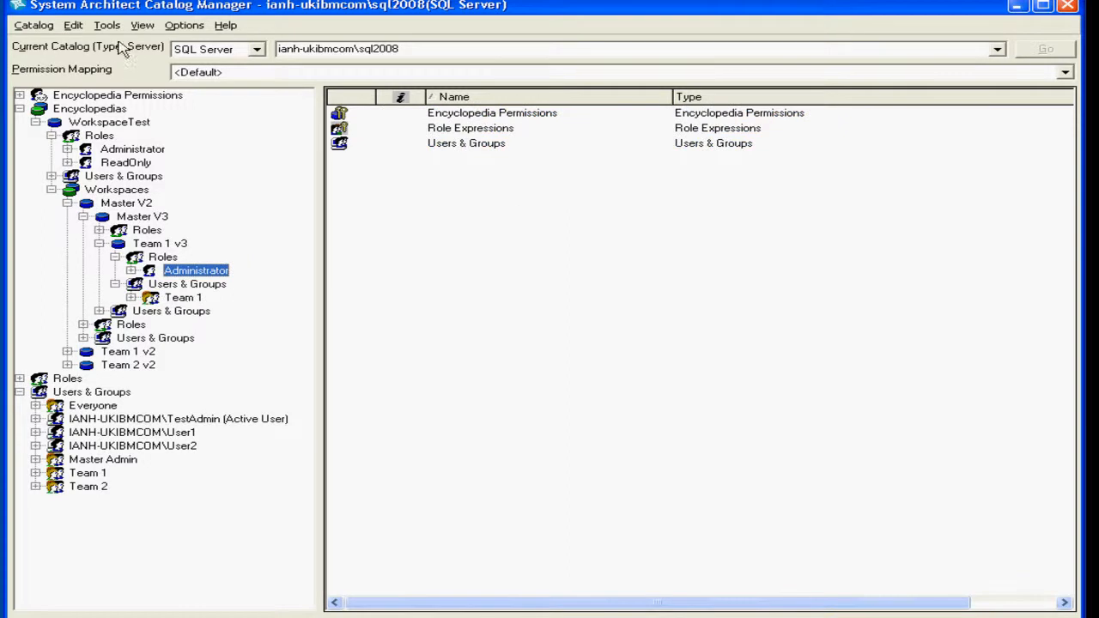
click(109, 26)
click(136, 74)
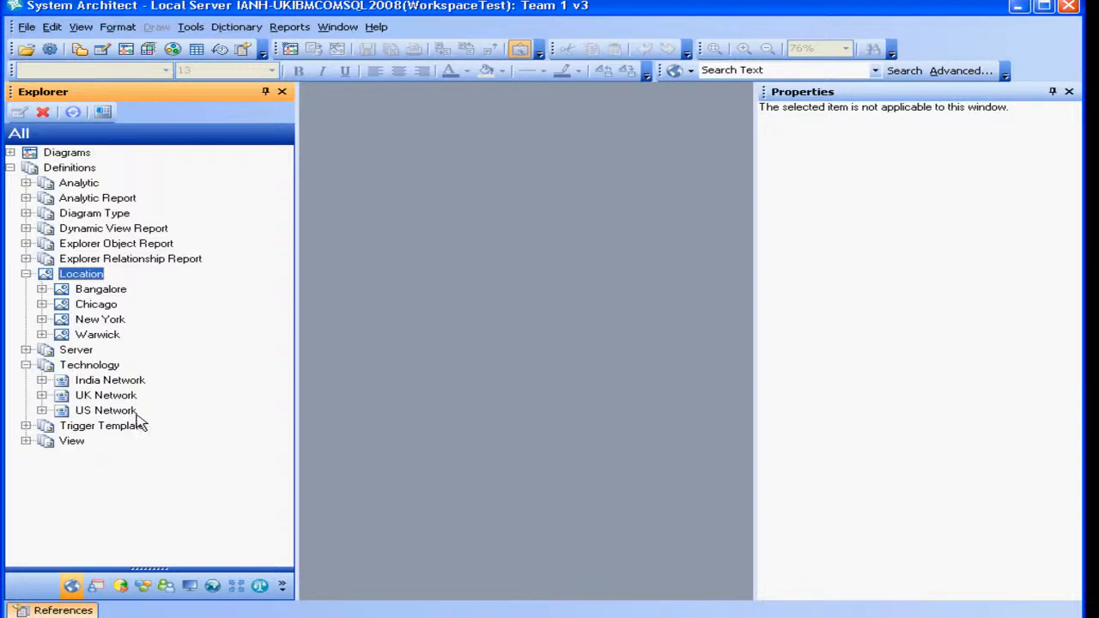
Open the Certified Locations diagram from the references of the Bangalore location definition.
click(101, 292)
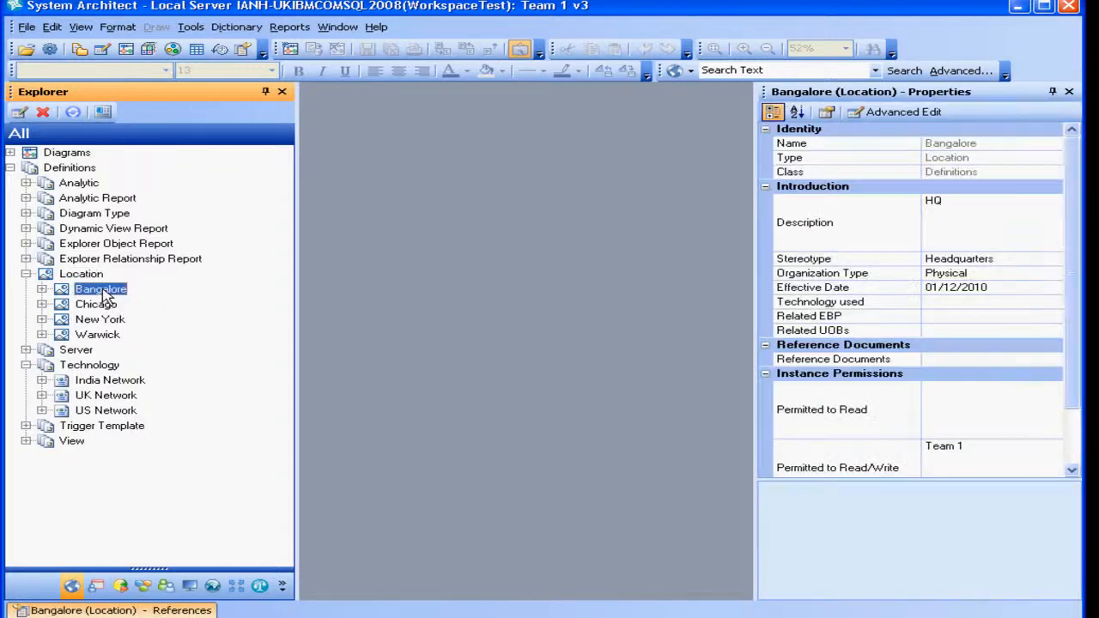
click(123, 610)
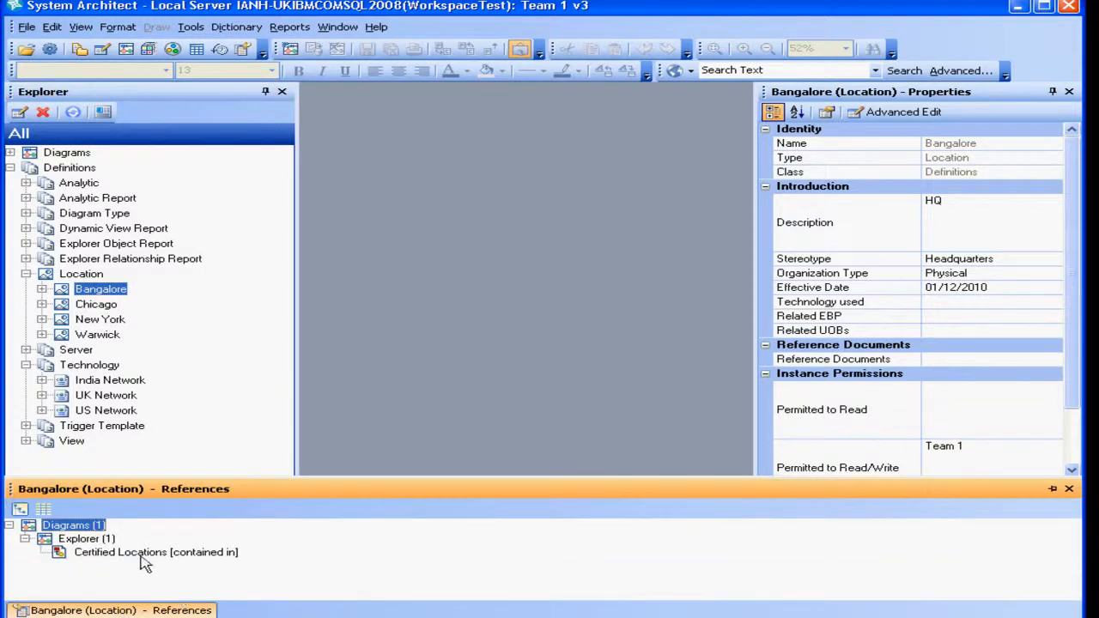
double_click(154, 554)
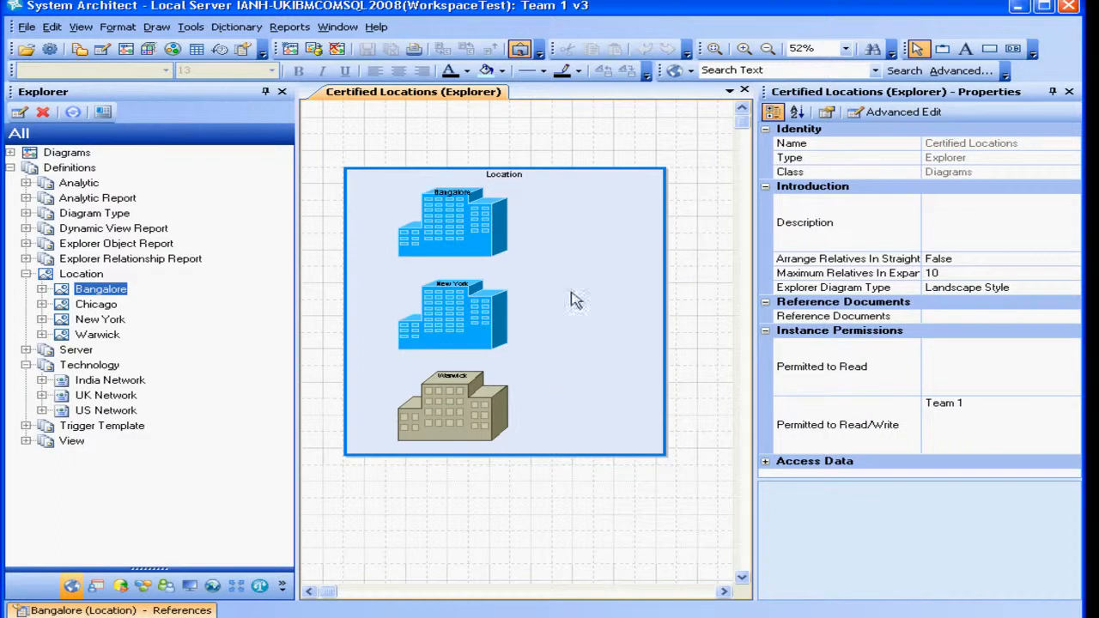
Assign India Network as the technology used by the Bangalore location on the diagram, and save the definition.
click(744, 50)
click(442, 212)
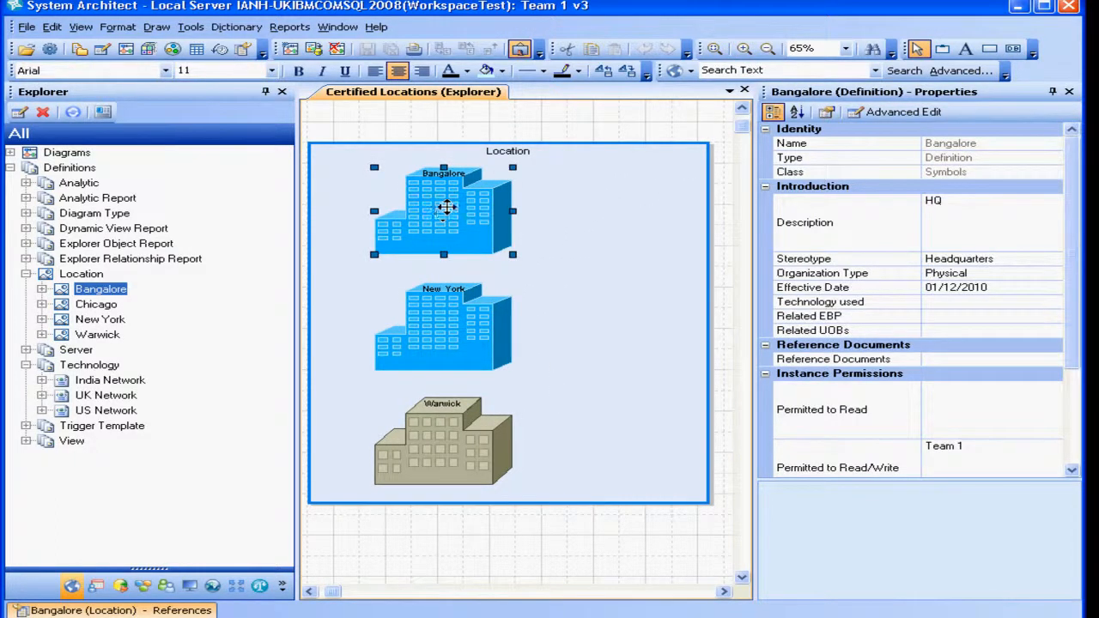
click(1029, 302)
click(826, 111)
click(1053, 305)
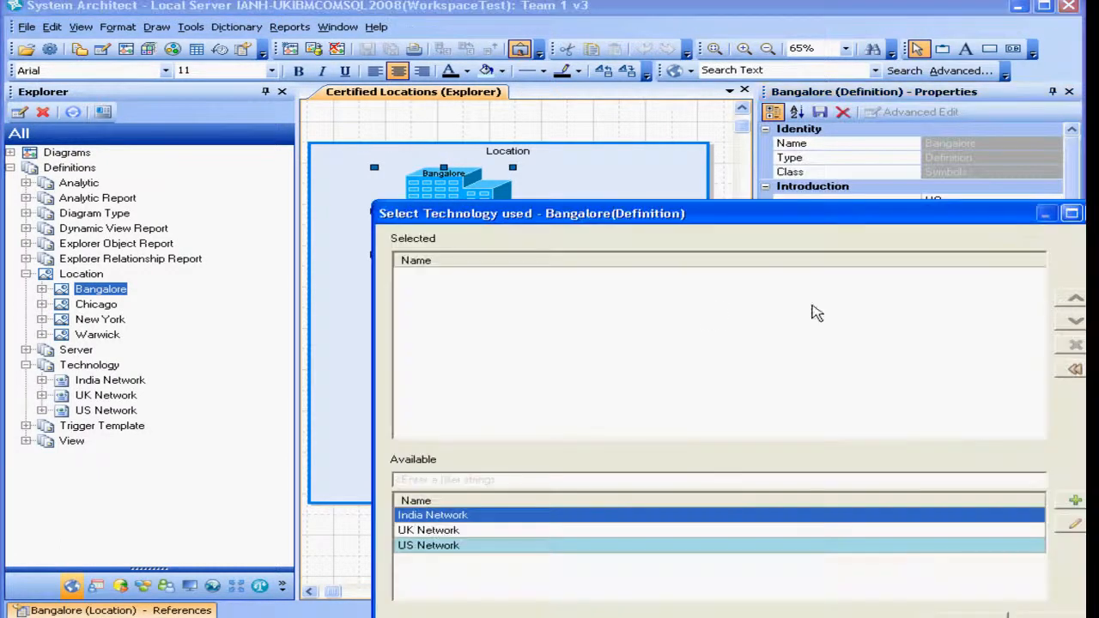
double_click(654, 516)
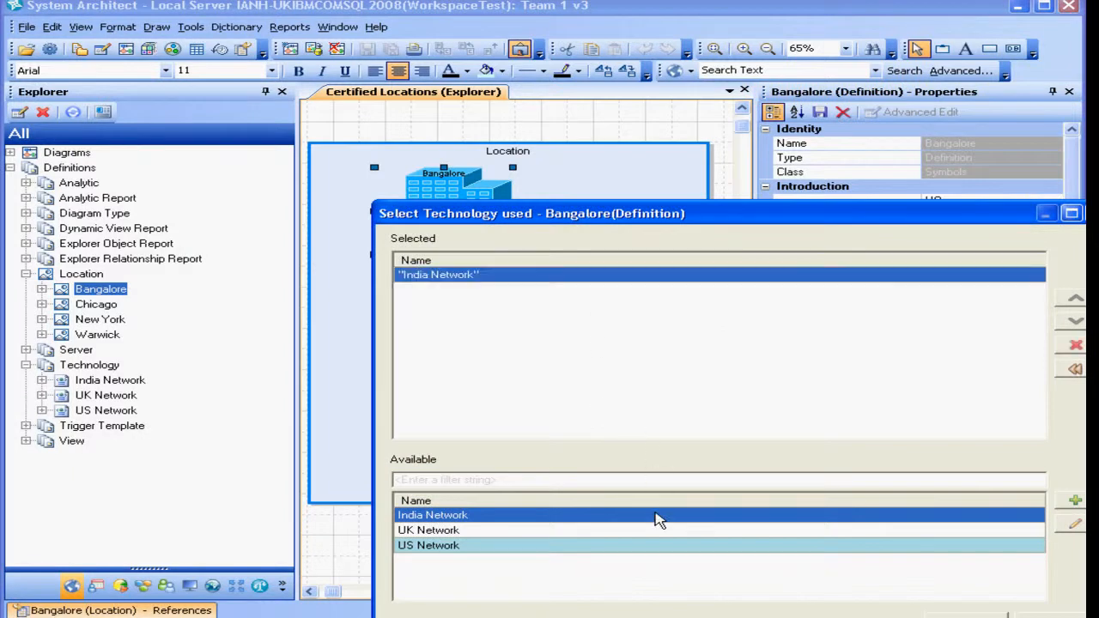
click(950, 613)
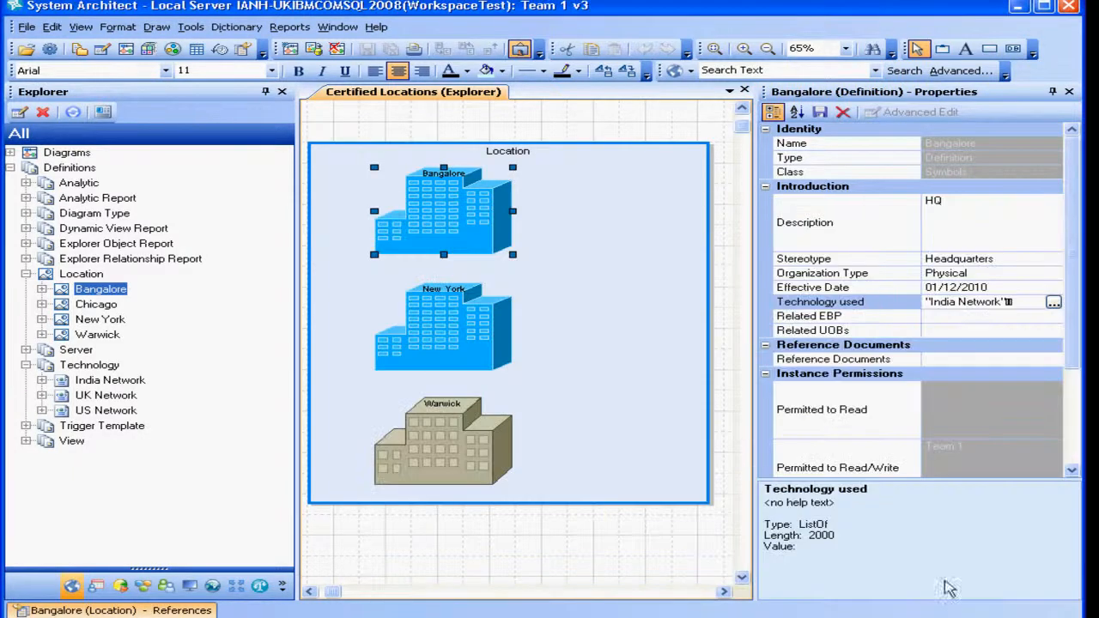
click(820, 111)
Assign US Network as the technology used by the New York location, and save the definition.
click(450, 323)
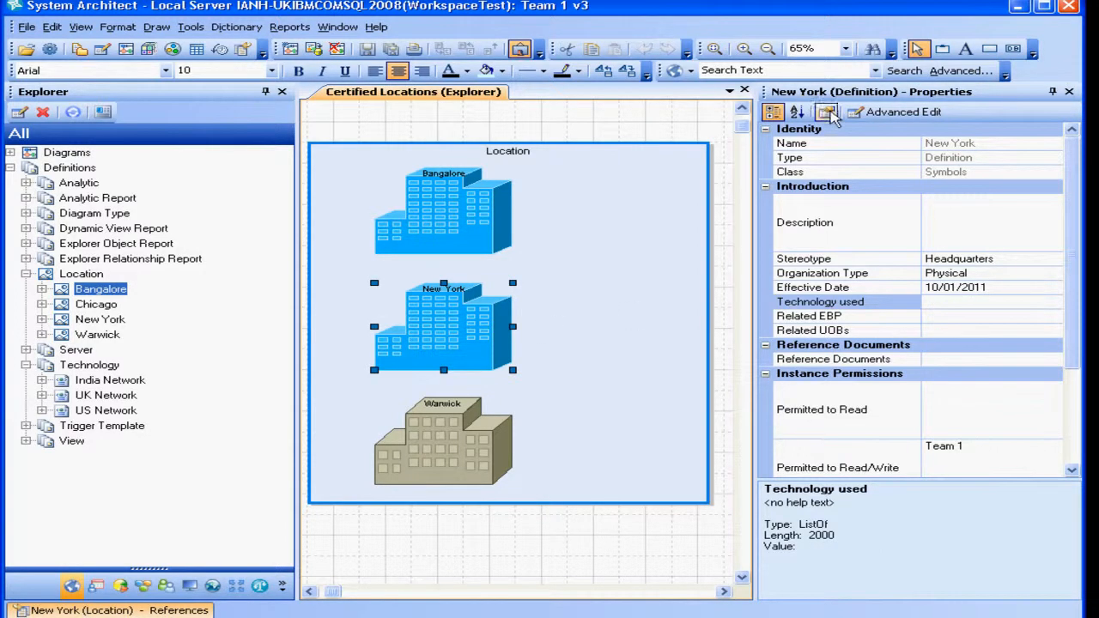
click(859, 111)
click(1053, 303)
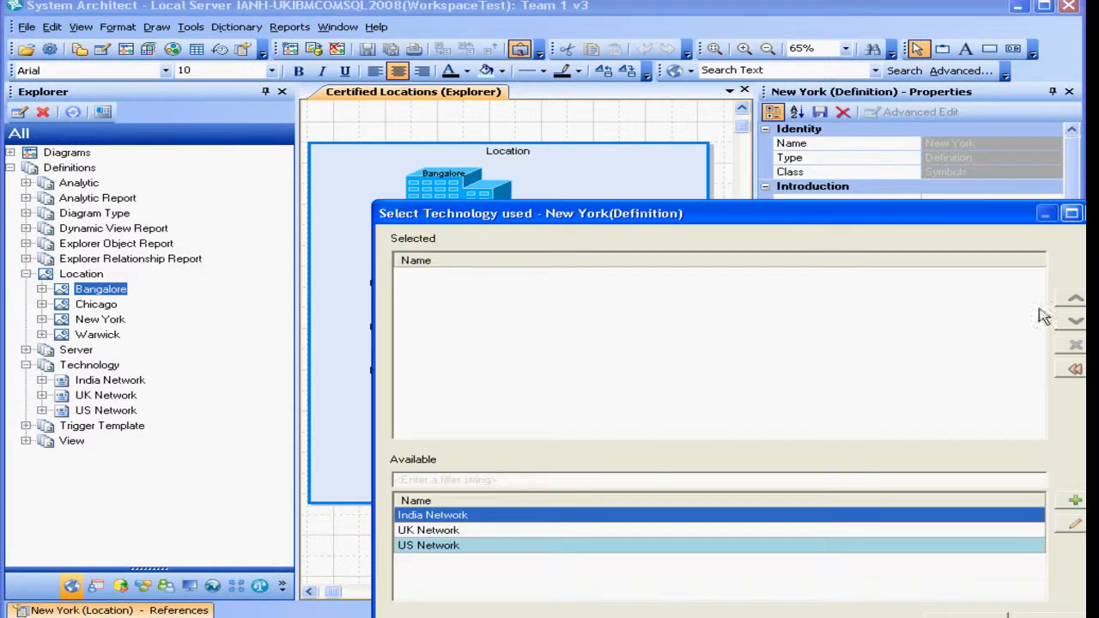
double_click(674, 546)
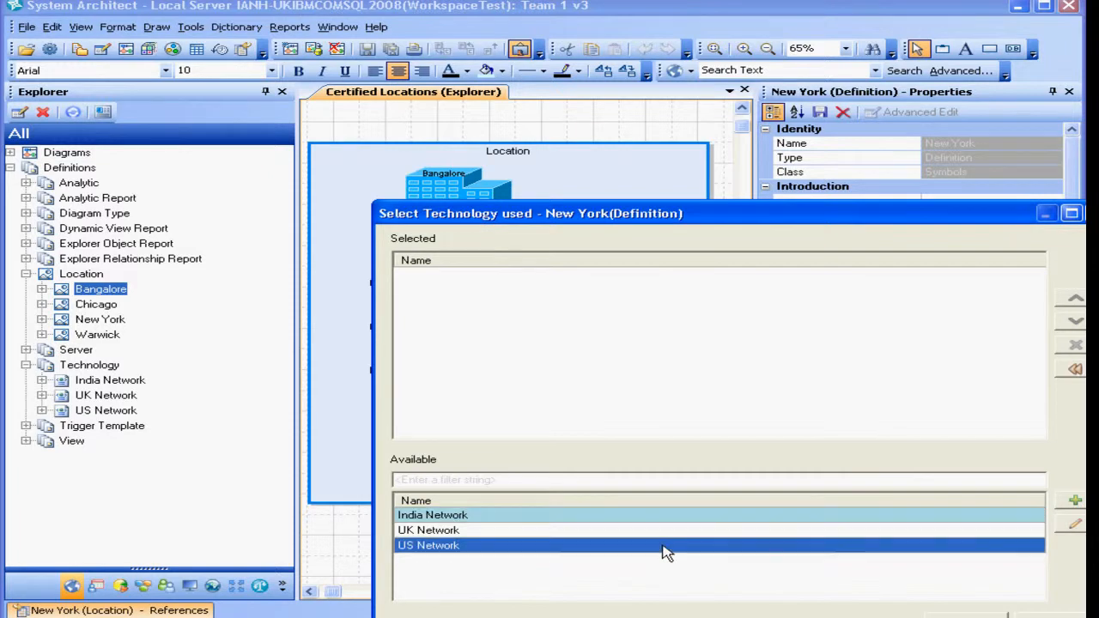
click(966, 614)
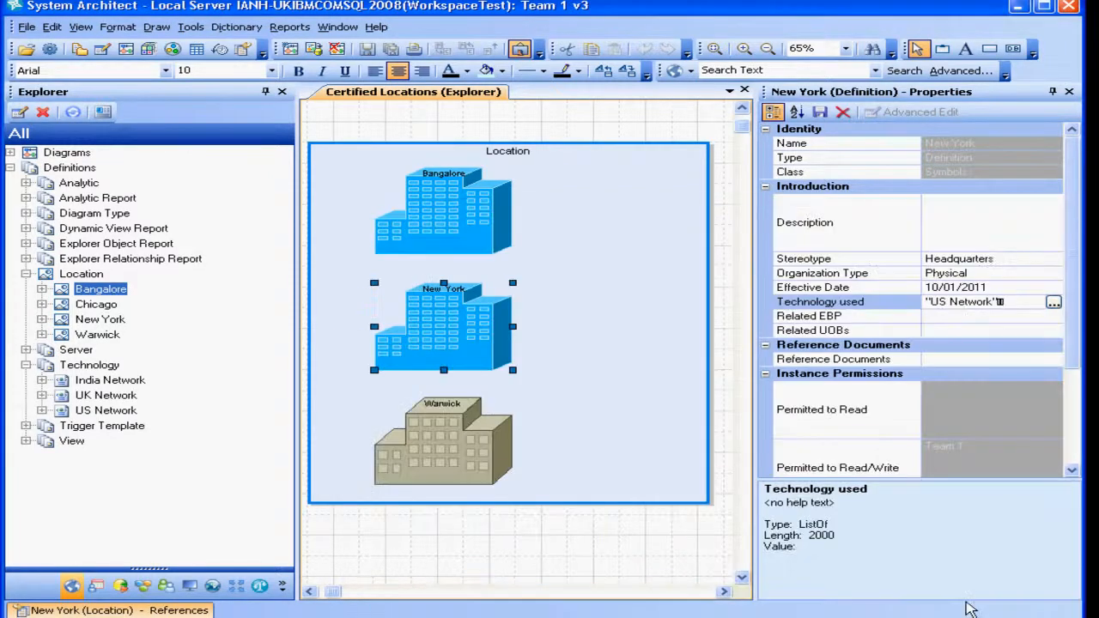
click(822, 120)
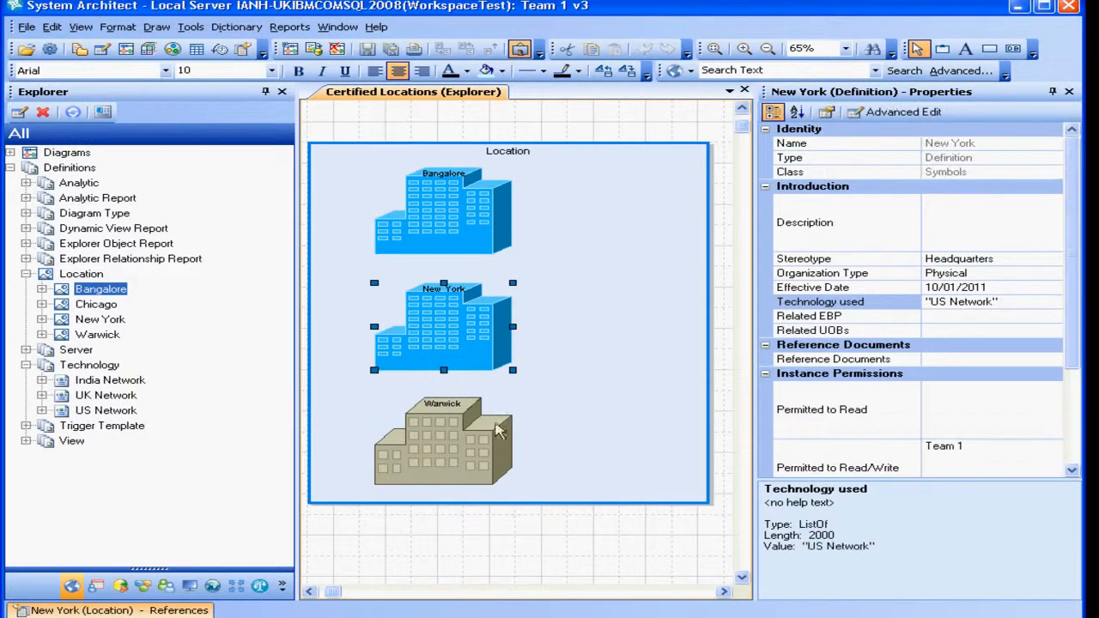
Assign UK Network as the technology used by the Warwick location, and save the definition.
click(498, 427)
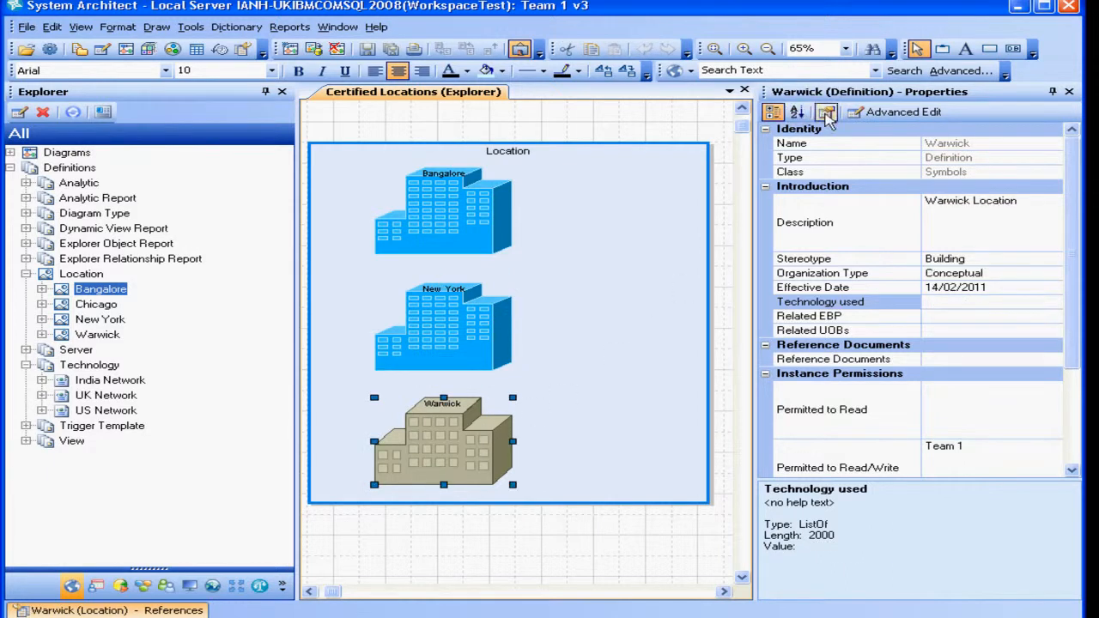
click(826, 114)
click(1054, 303)
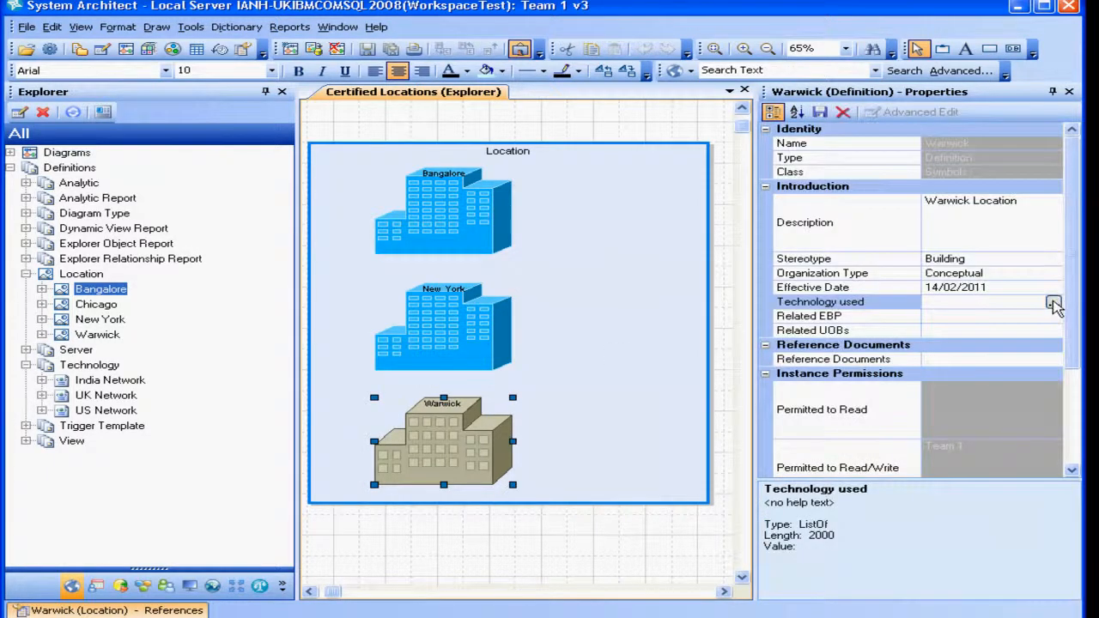
double_click(493, 531)
click(956, 615)
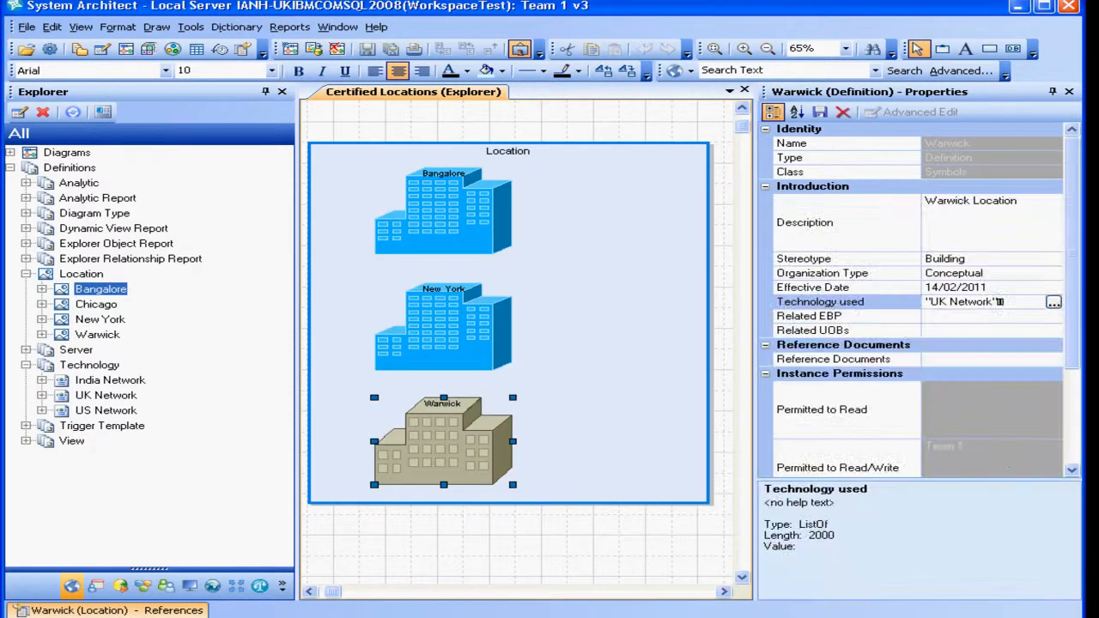
click(821, 119)
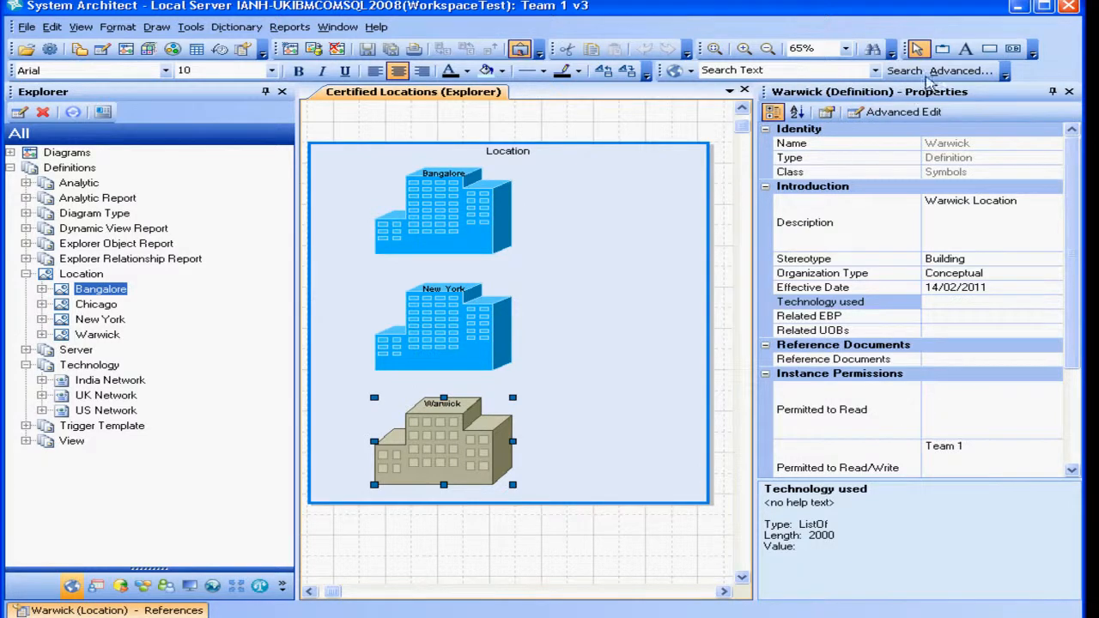
Collapse the properties pane and display all symbols on the Certified Locations diagram with adornment.
click(1053, 91)
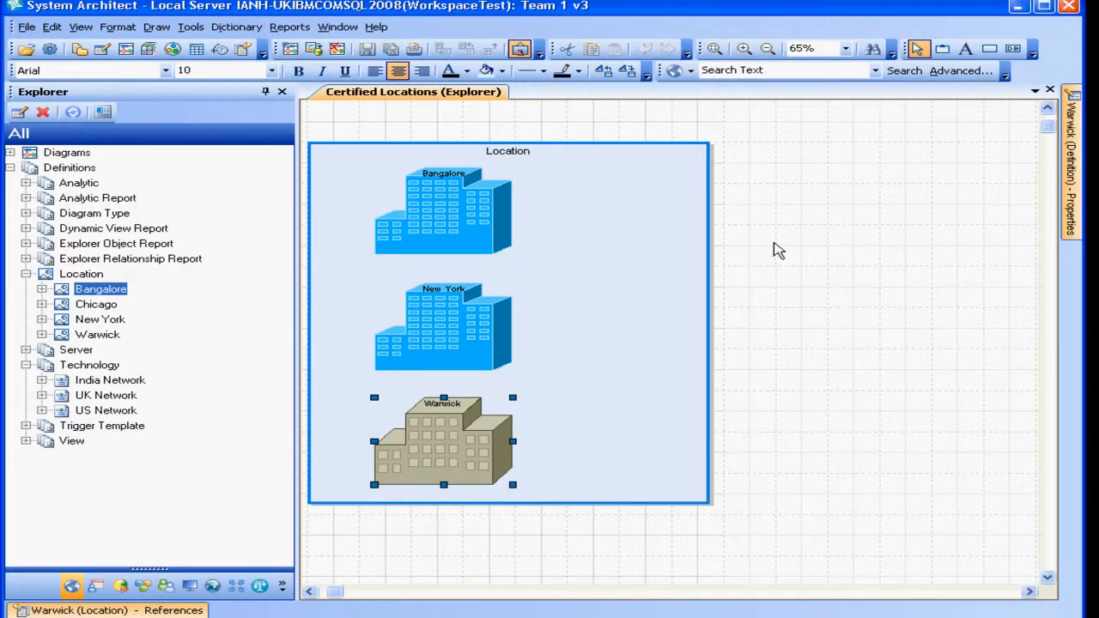
key(ctrl+a)
right_click(479, 204)
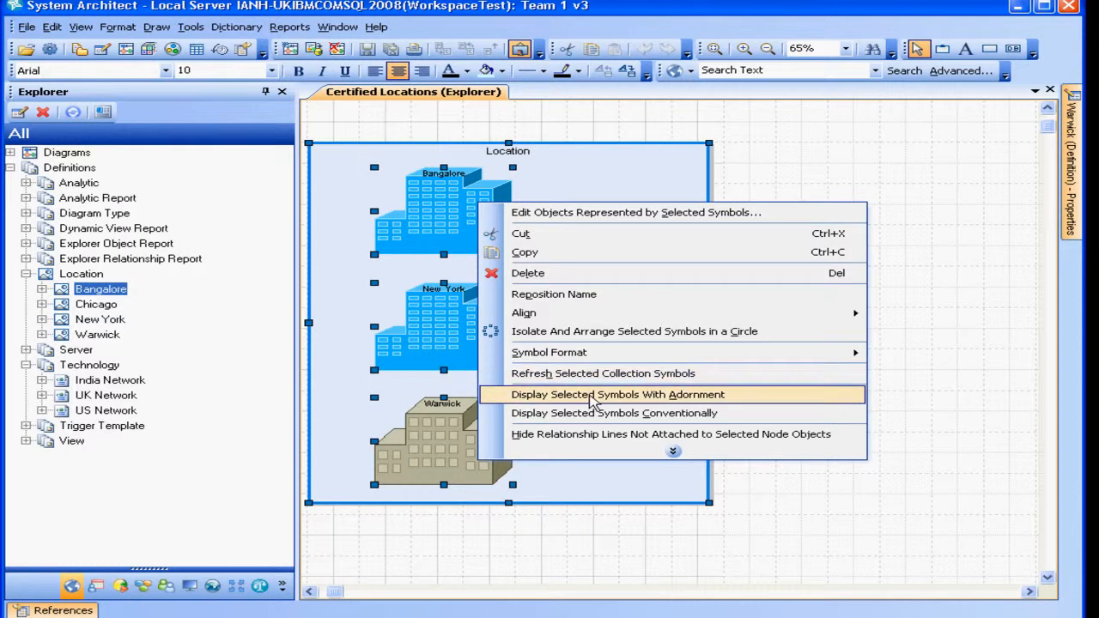
click(591, 395)
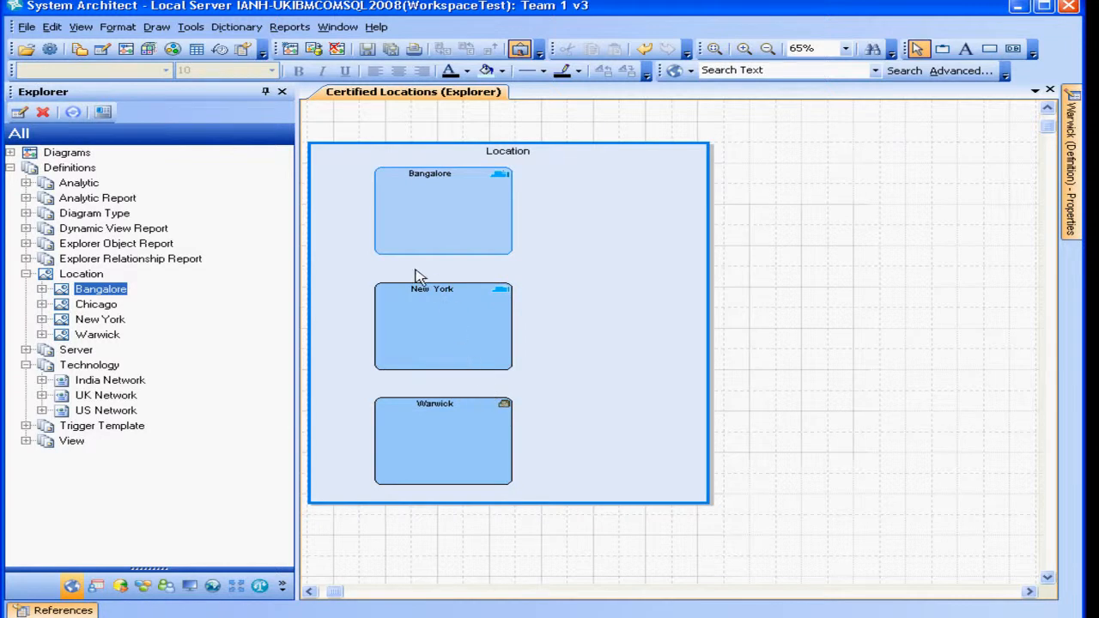
Run the Locations using Technology relationship report on the Certified Locations diagram through the Heat Map Manager.
click(27, 260)
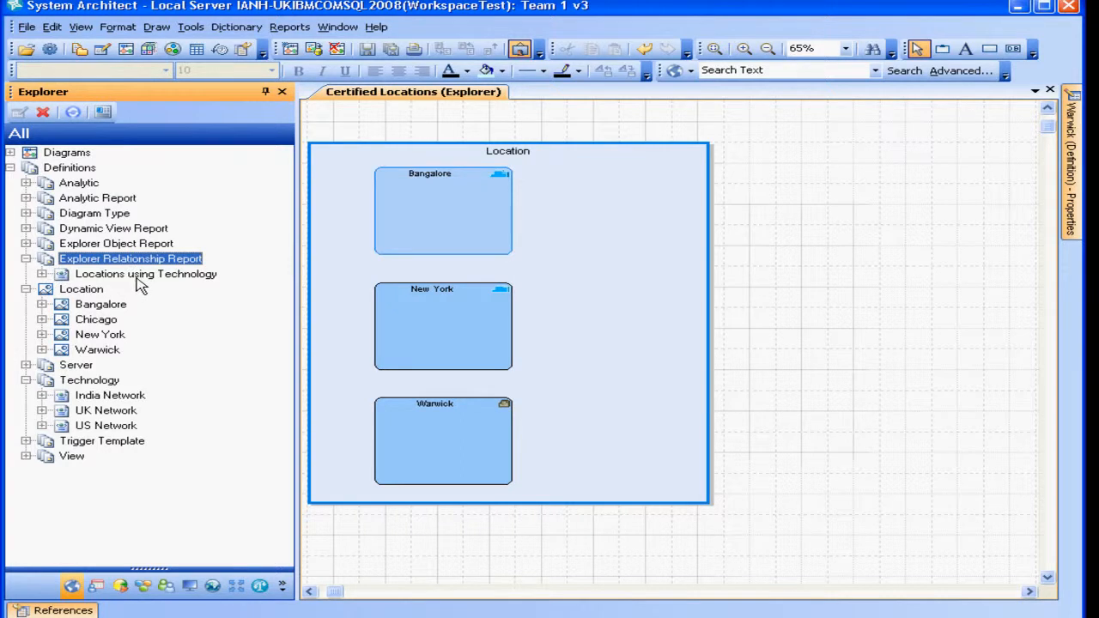
click(133, 276)
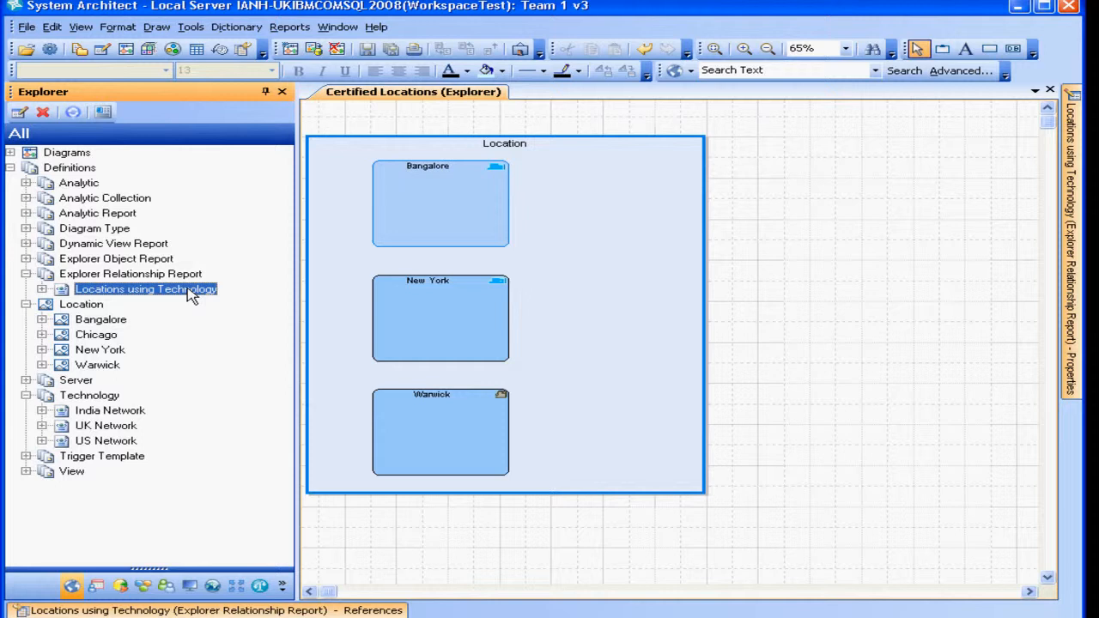
click(80, 26)
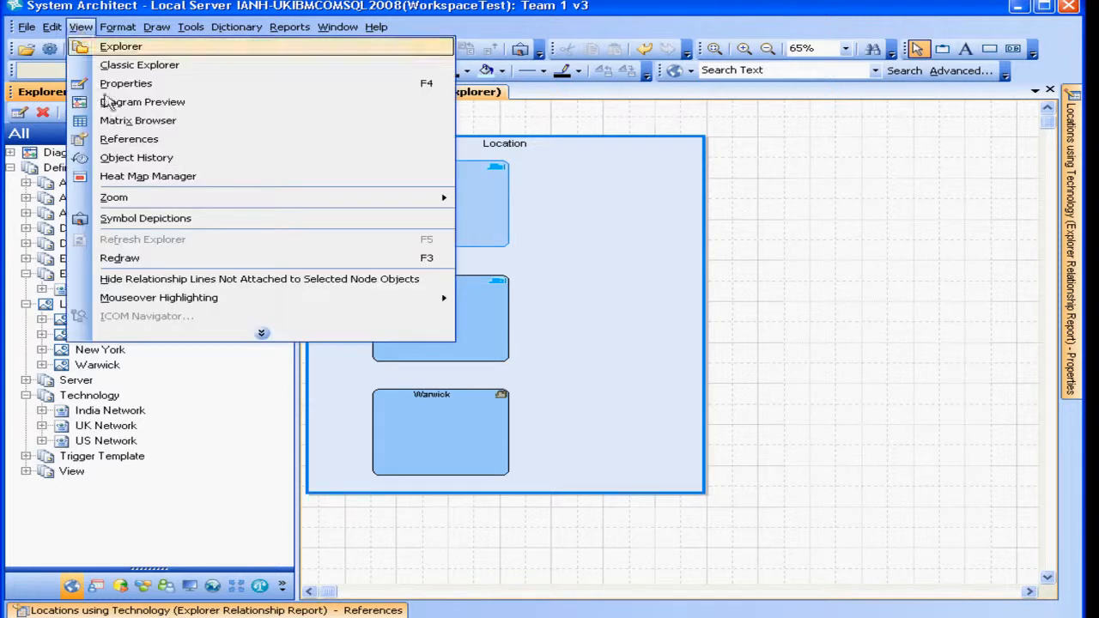
click(148, 178)
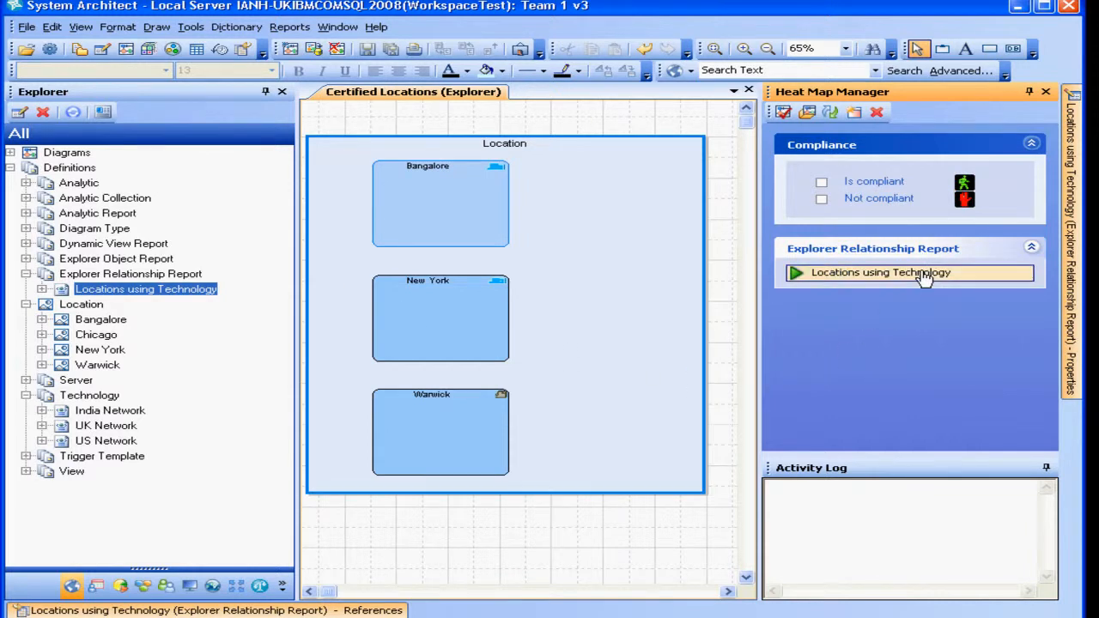
click(922, 273)
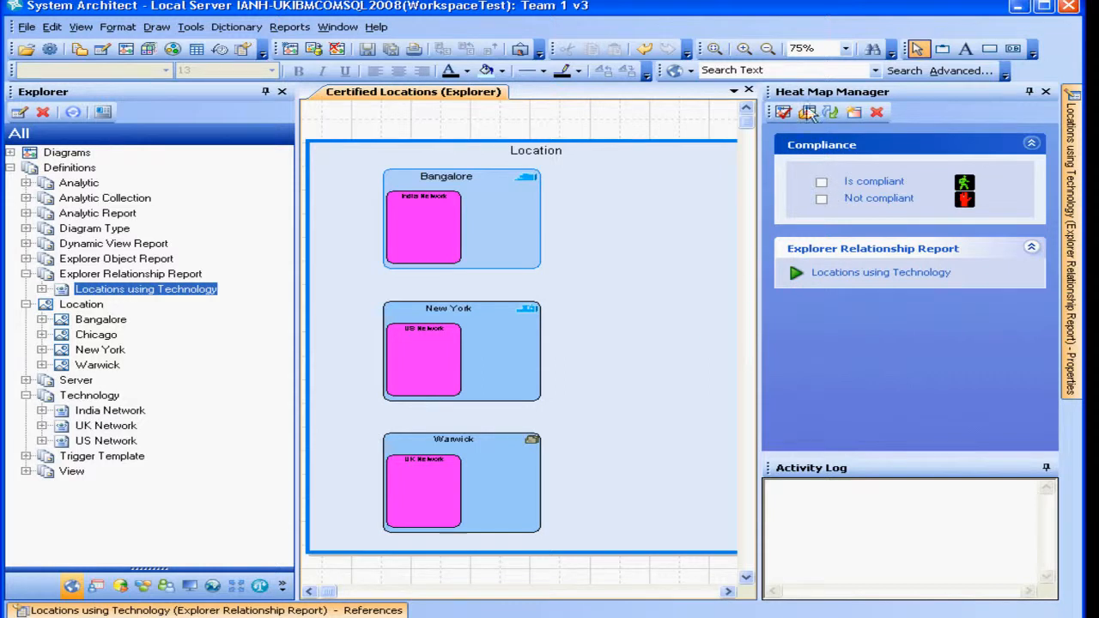
click(744, 48)
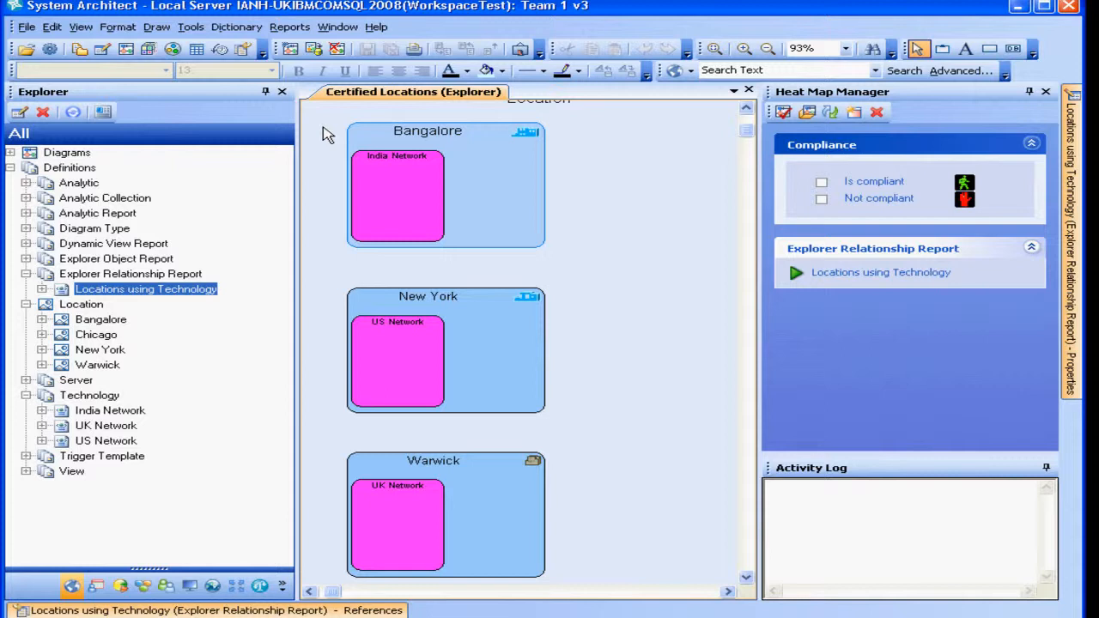
Generate a time-based comparison of the Certified Locations diagram within the encyclopedia, using Effective Date as the time dimension.
click(191, 27)
mouse_move(255, 111)
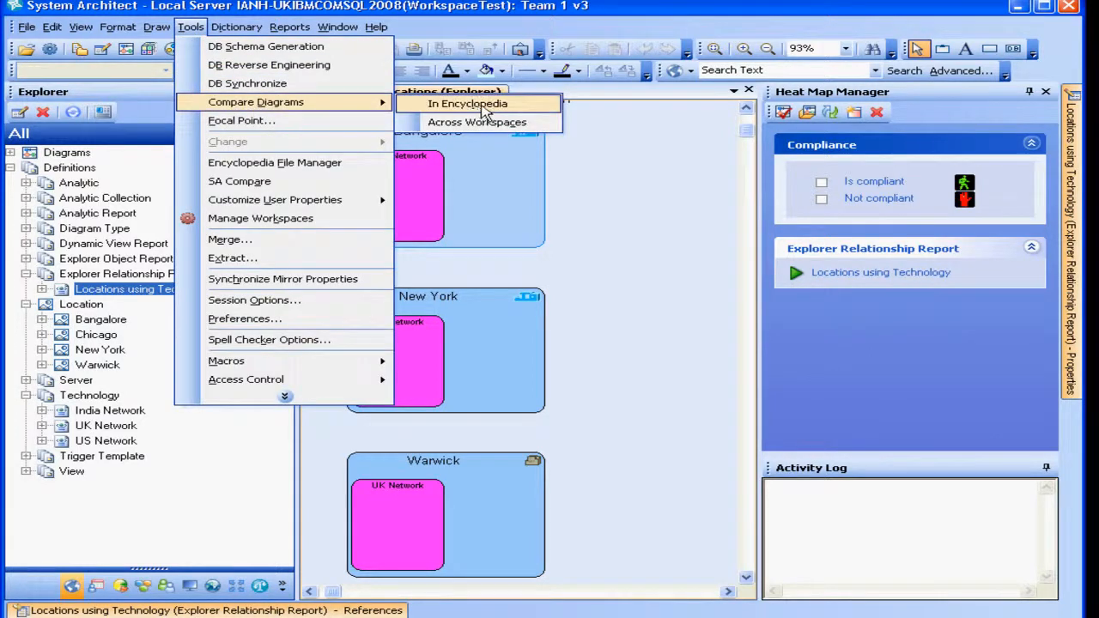
click(483, 107)
click(235, 199)
click(256, 218)
click(294, 237)
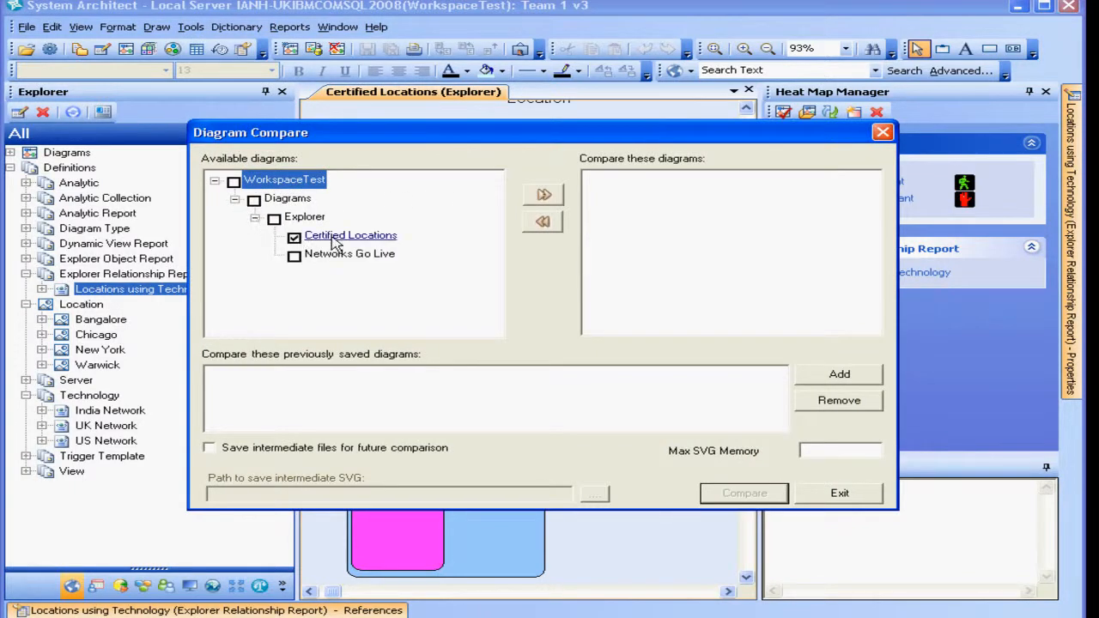
click(544, 195)
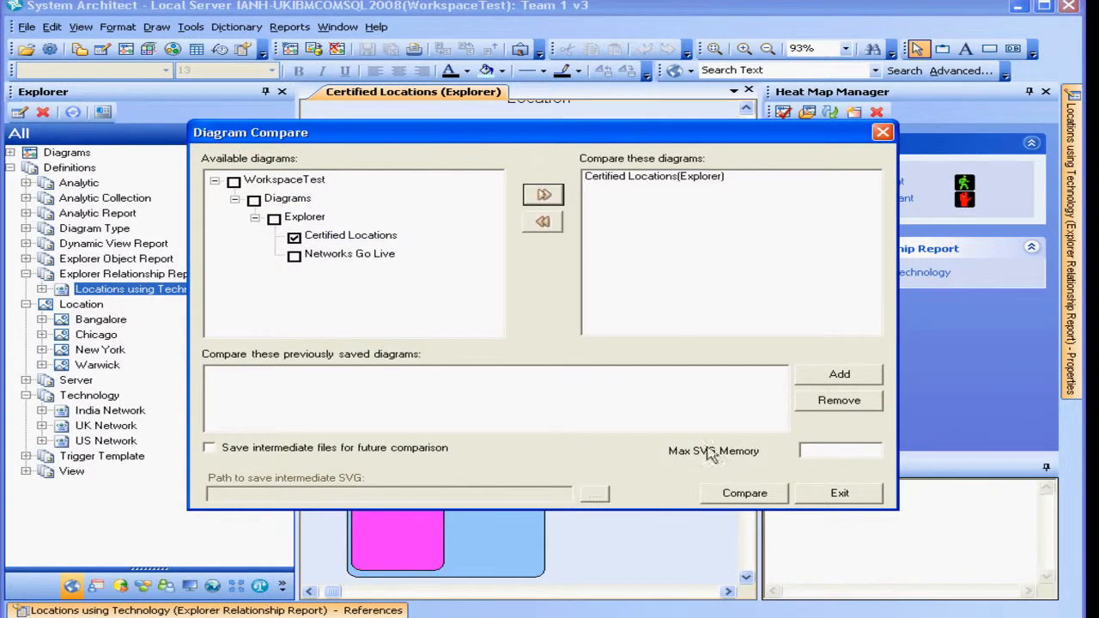
click(747, 498)
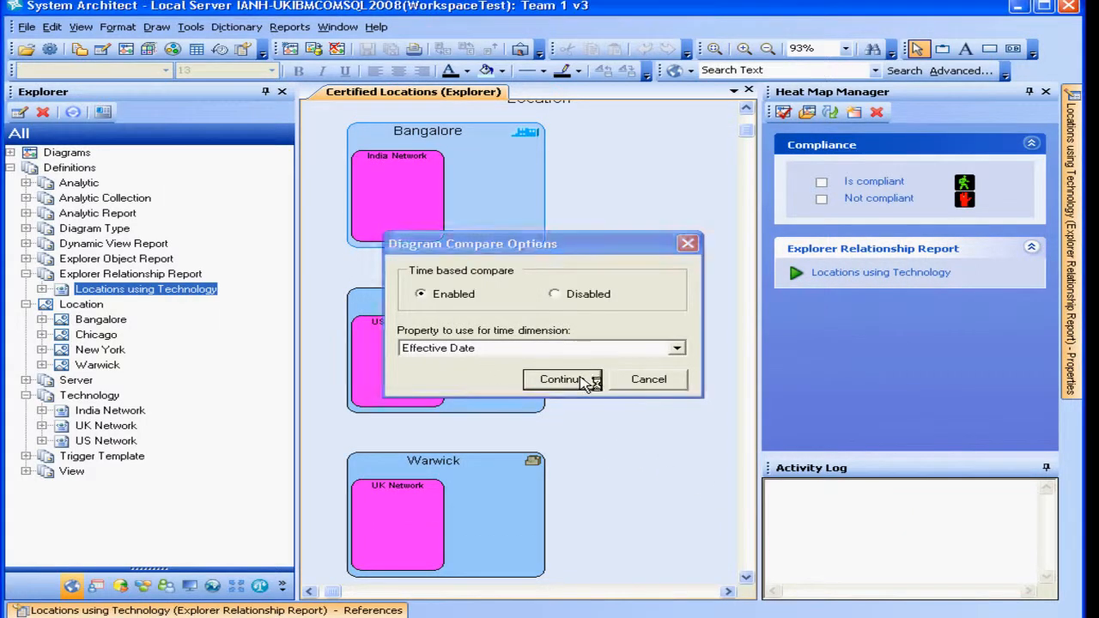
click(584, 383)
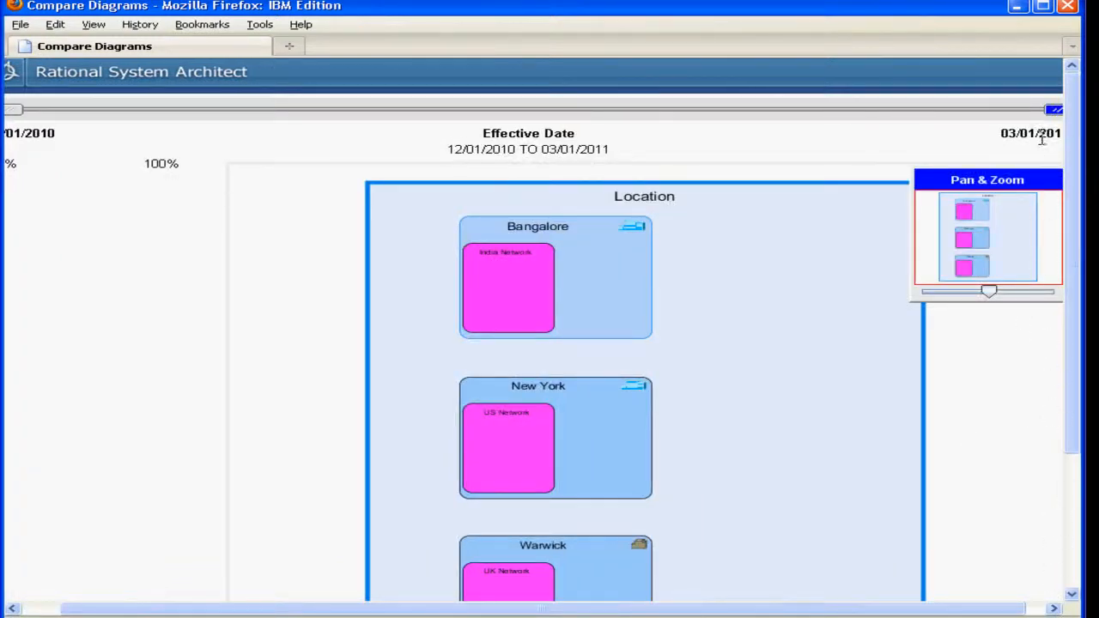
Examine the locations and networks with the Effective Date range ending at 12/02/2010, 12/31/2010, 01/03/2011, 01/15/2011 and 03/01/2011.
drag(1056, 115, 12, 114)
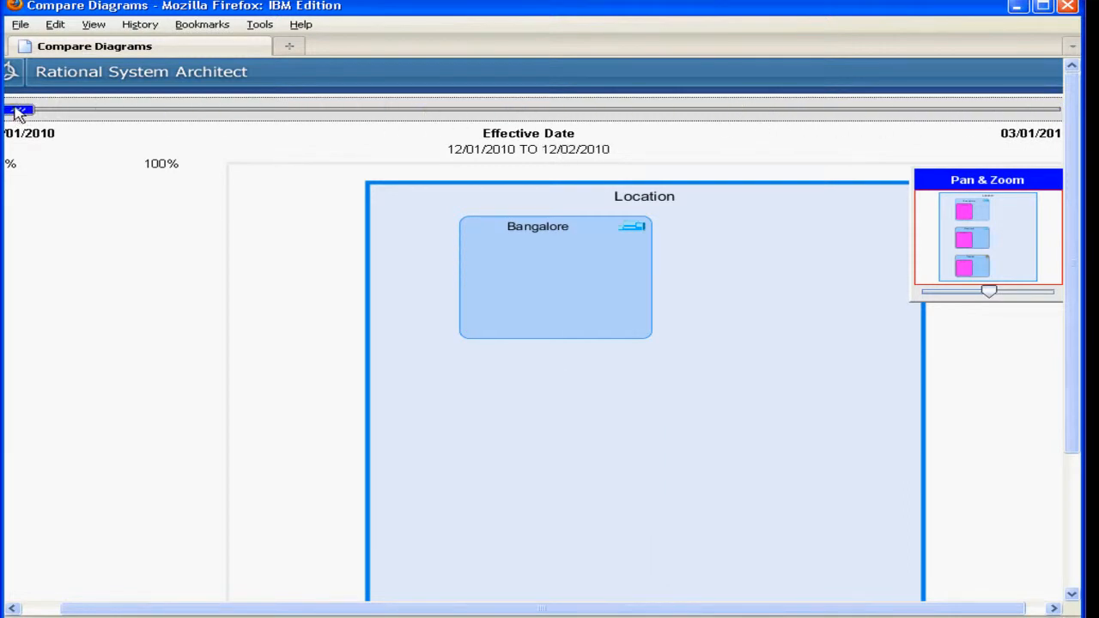
drag(18, 115, 358, 117)
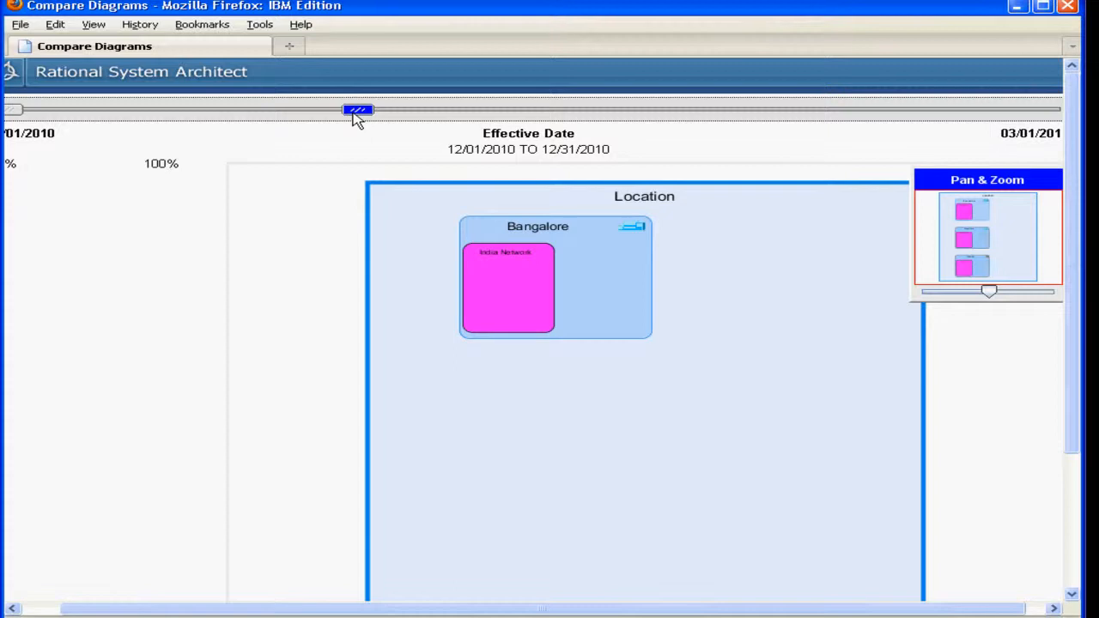
drag(357, 119, 394, 118)
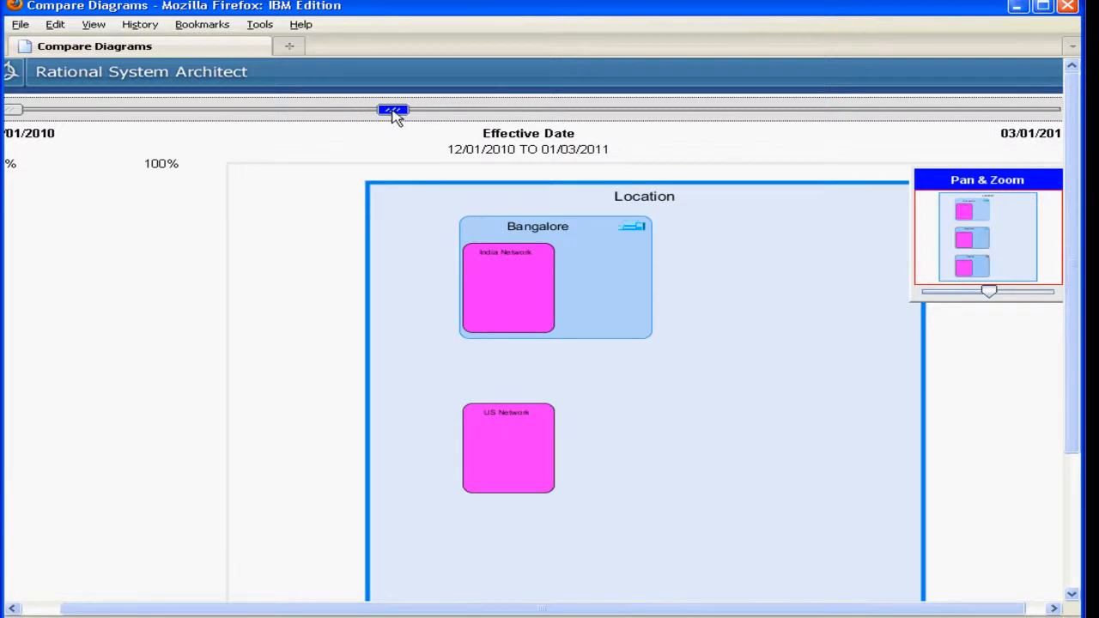
drag(395, 115, 529, 101)
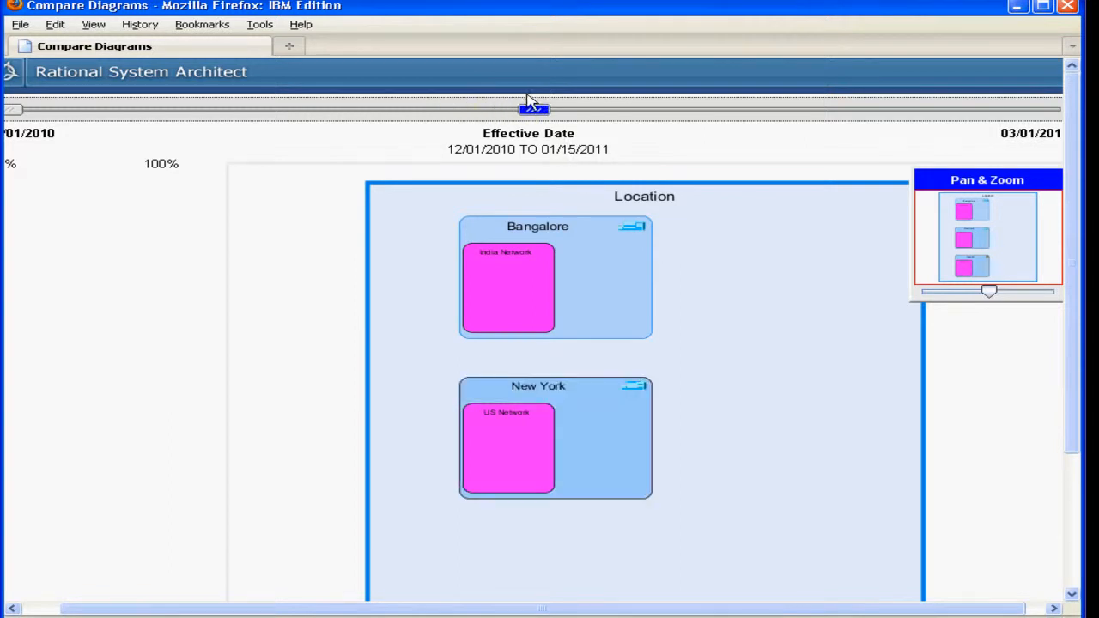
drag(530, 100, 1082, 104)
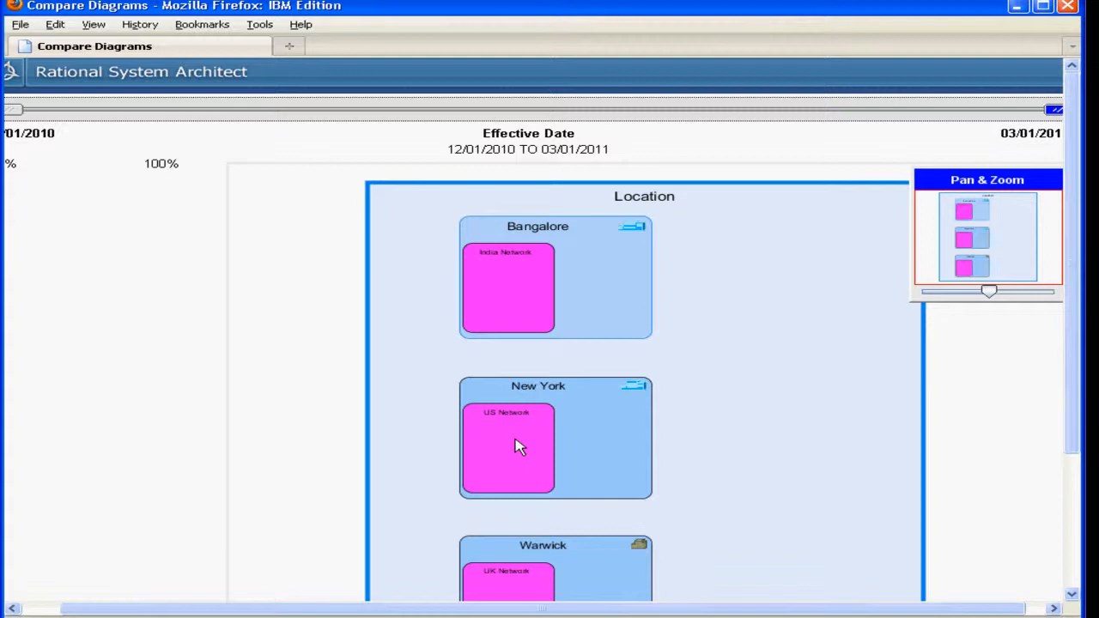
Close the diagram comparison and build a heat map analytic from the existing On line Early analytic and On Line Early report.
click(1067, 6)
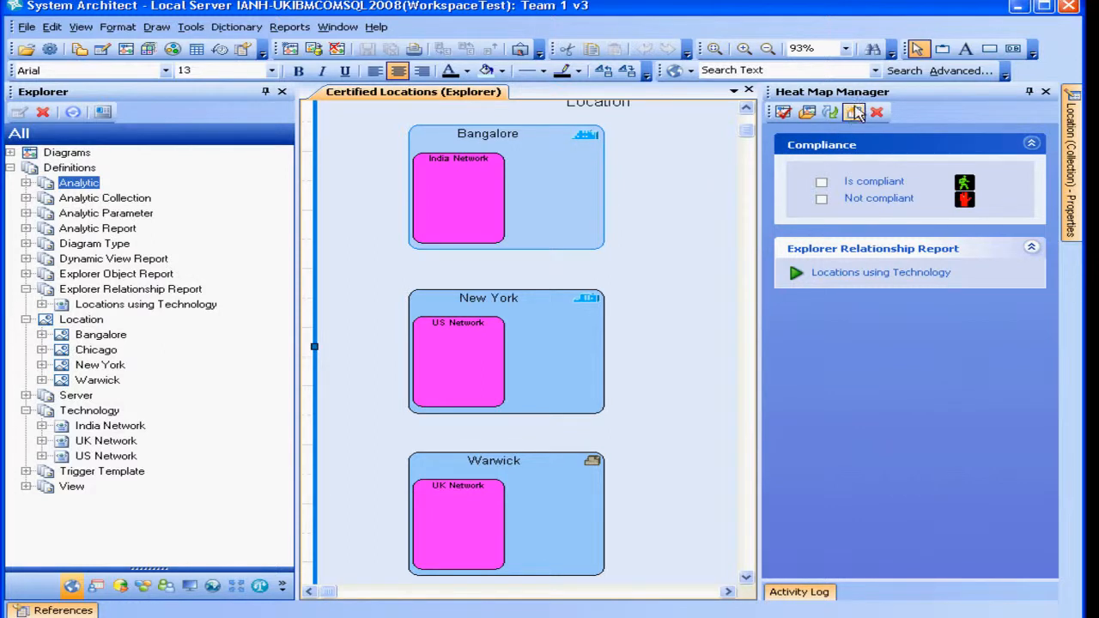
click(855, 114)
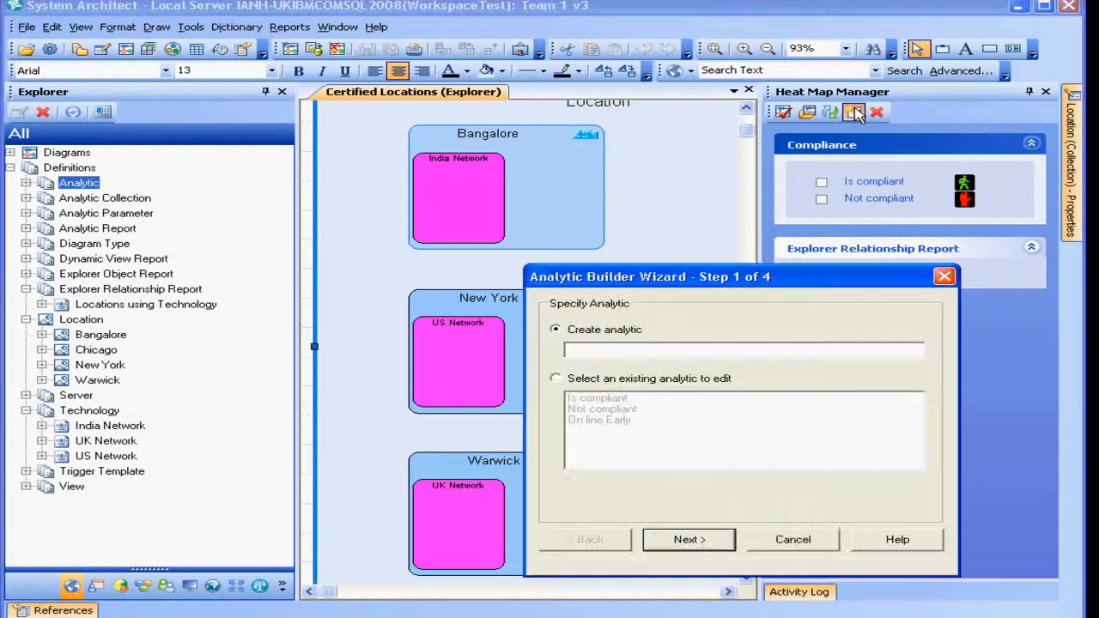
click(700, 383)
click(625, 420)
click(700, 541)
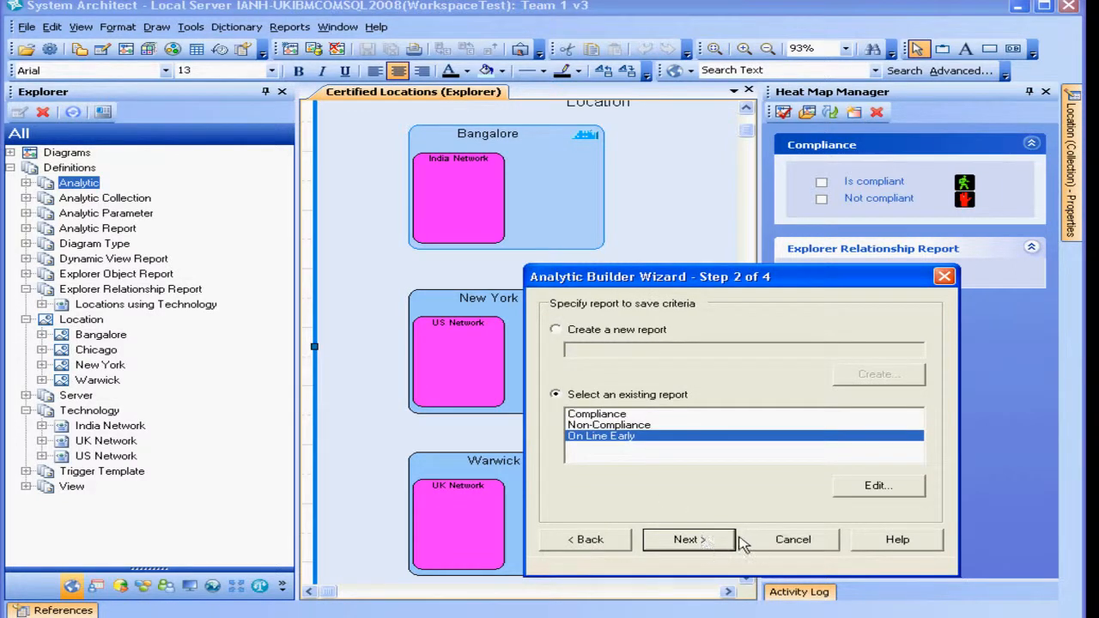
click(722, 541)
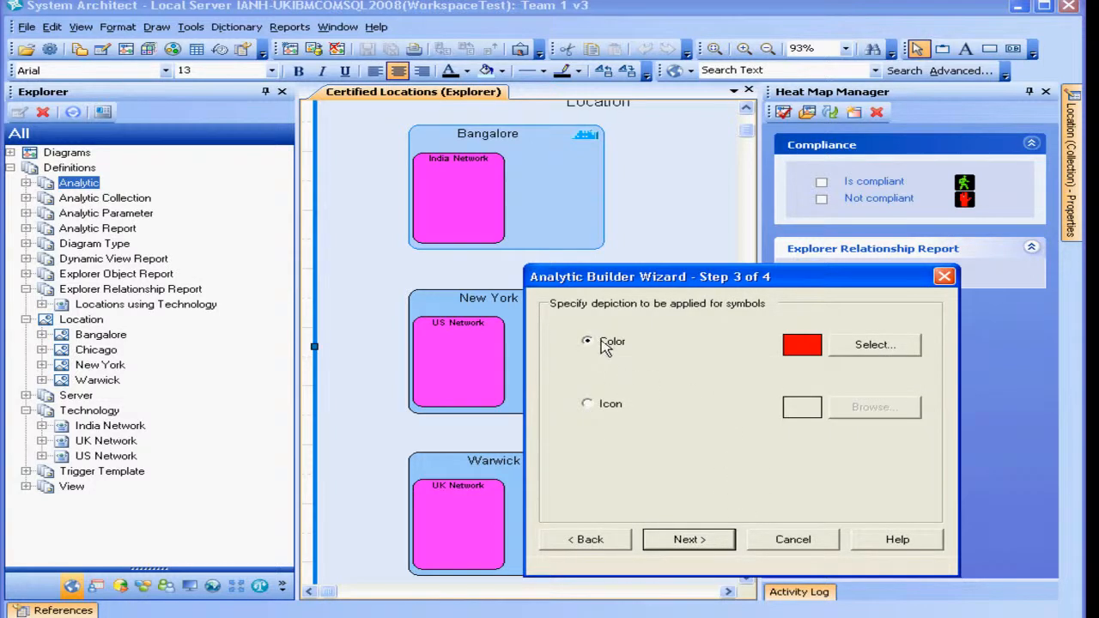
Finish the On line Early analytic with its red color depiction, adding it to the existing Compliance analytic collection.
click(705, 539)
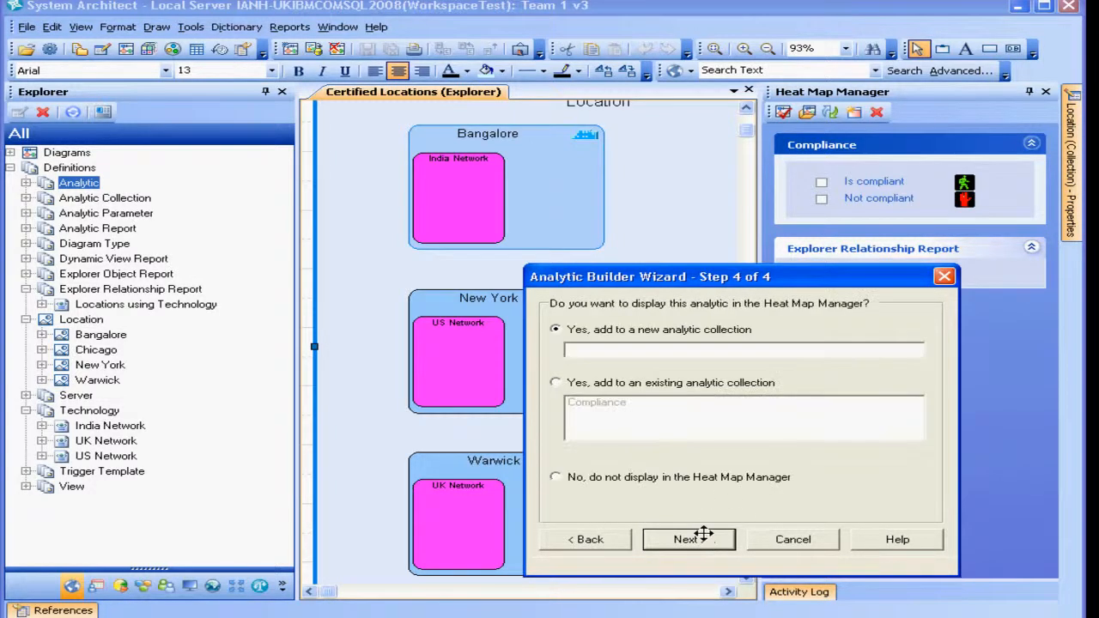
click(606, 400)
click(606, 412)
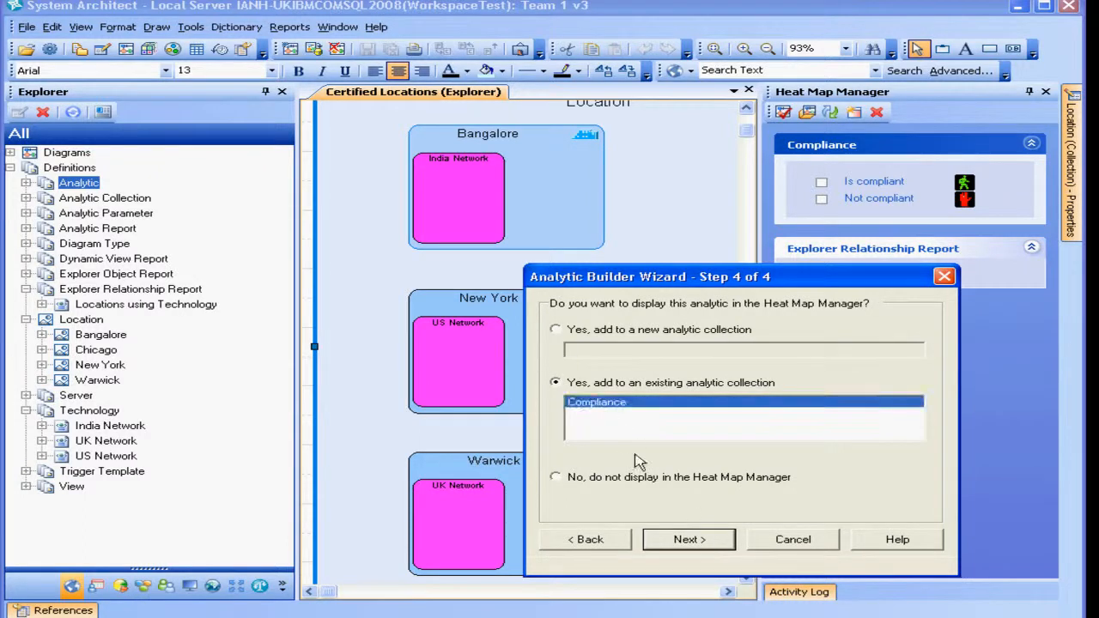
click(680, 546)
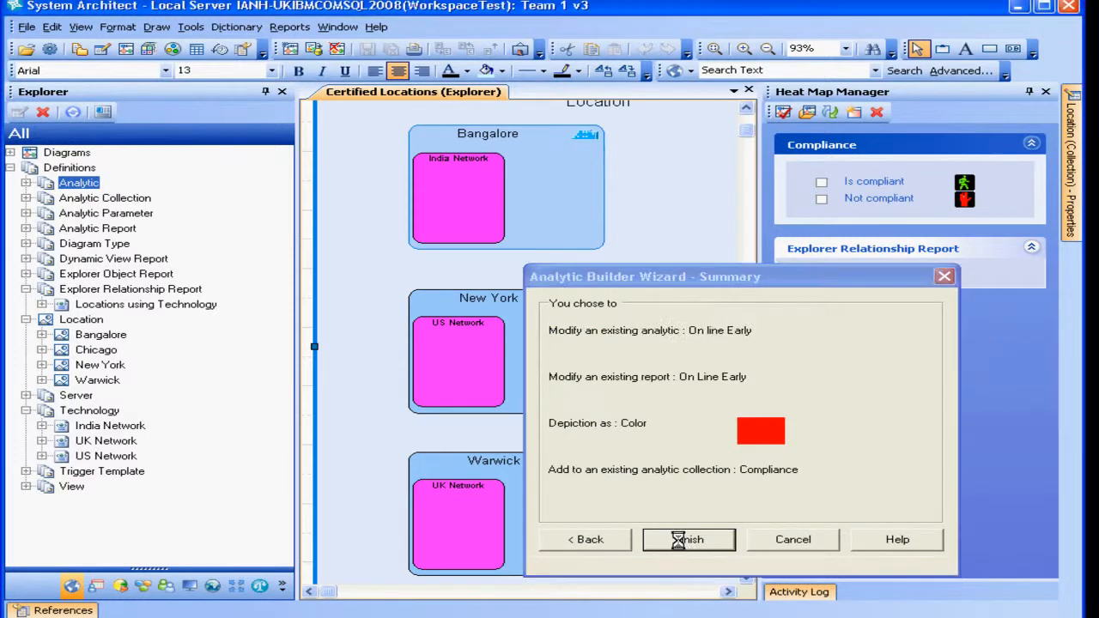
click(679, 540)
click(746, 476)
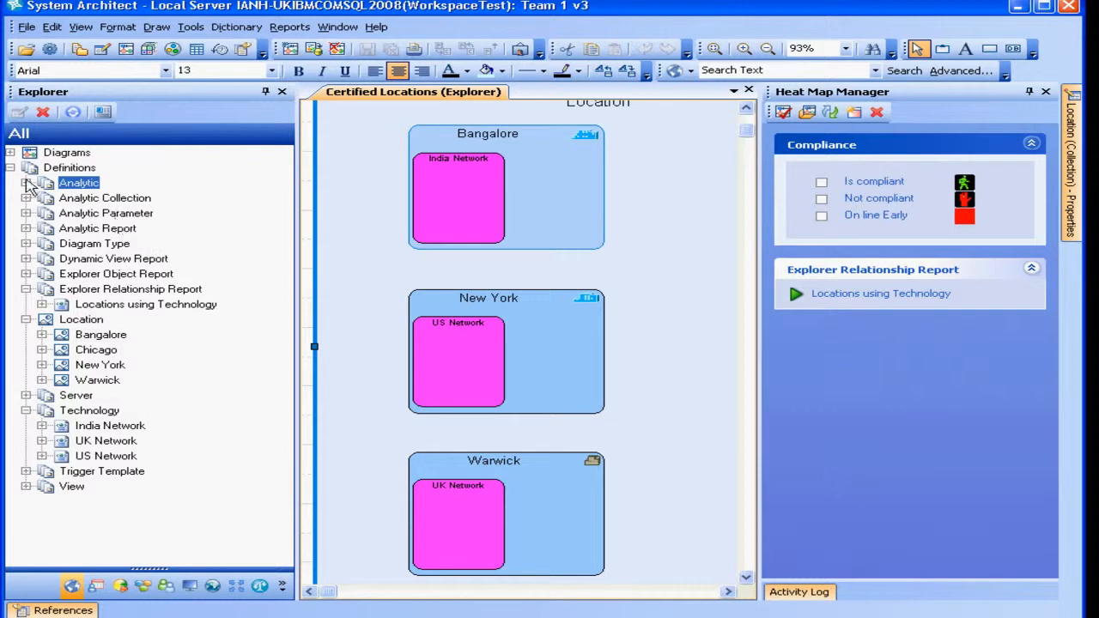
Inspect the macro settings in the On line Early analytic's definition and close it.
click(27, 183)
double_click(106, 228)
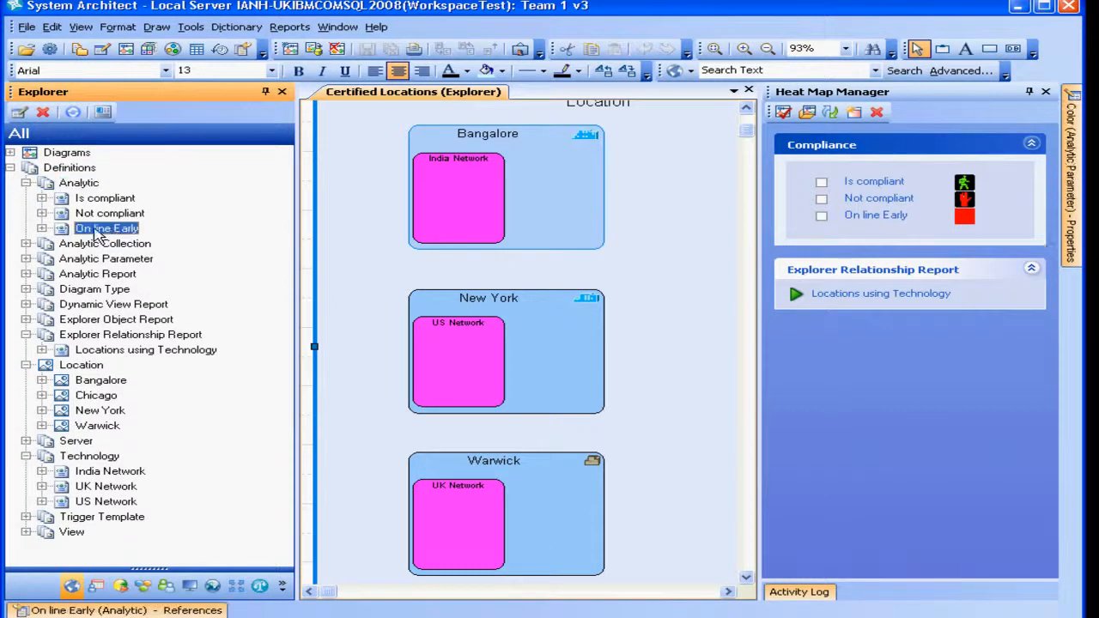
click(119, 224)
click(82, 245)
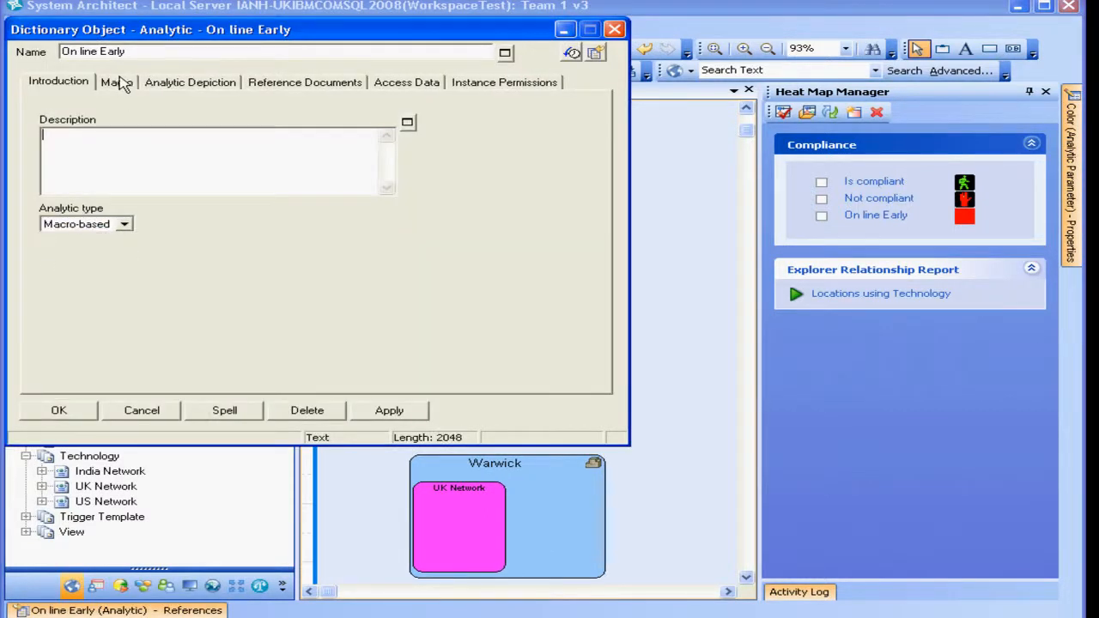
click(117, 81)
click(49, 410)
click(27, 183)
click(840, 364)
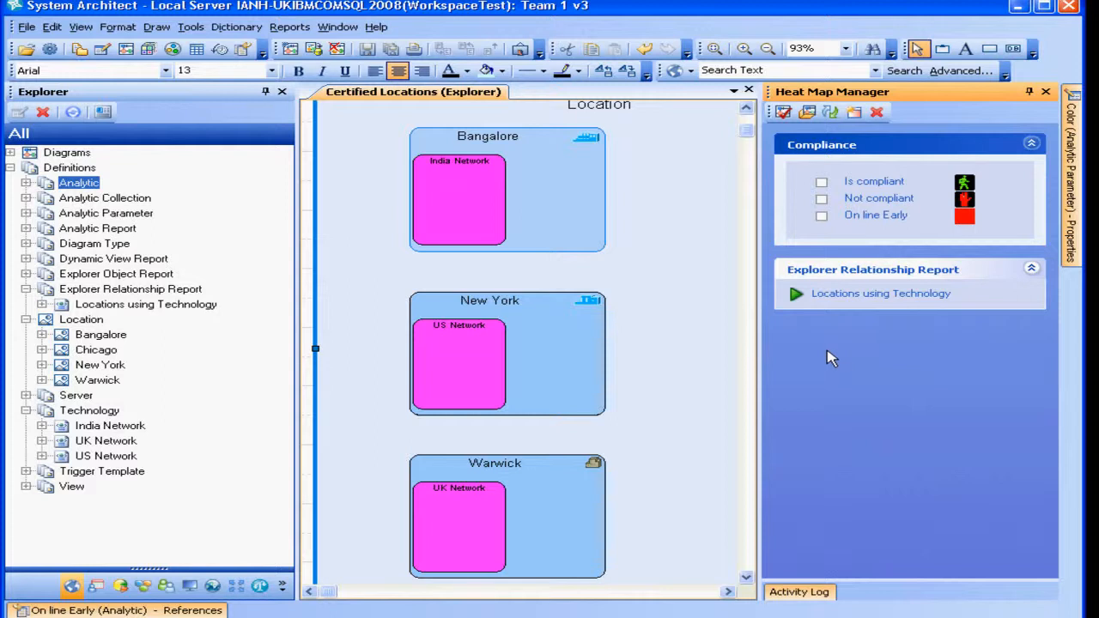
Apply the On line Early analytic to the Certified Locations diagram as a heat map, discarding the diagram's unsaved changes.
click(822, 215)
click(782, 111)
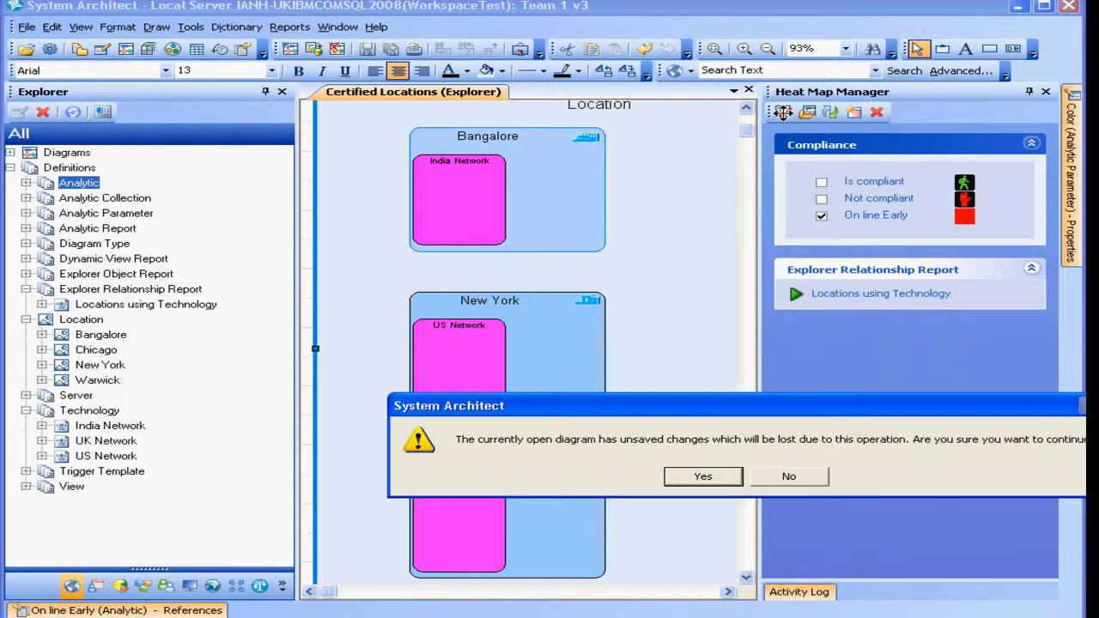
click(697, 478)
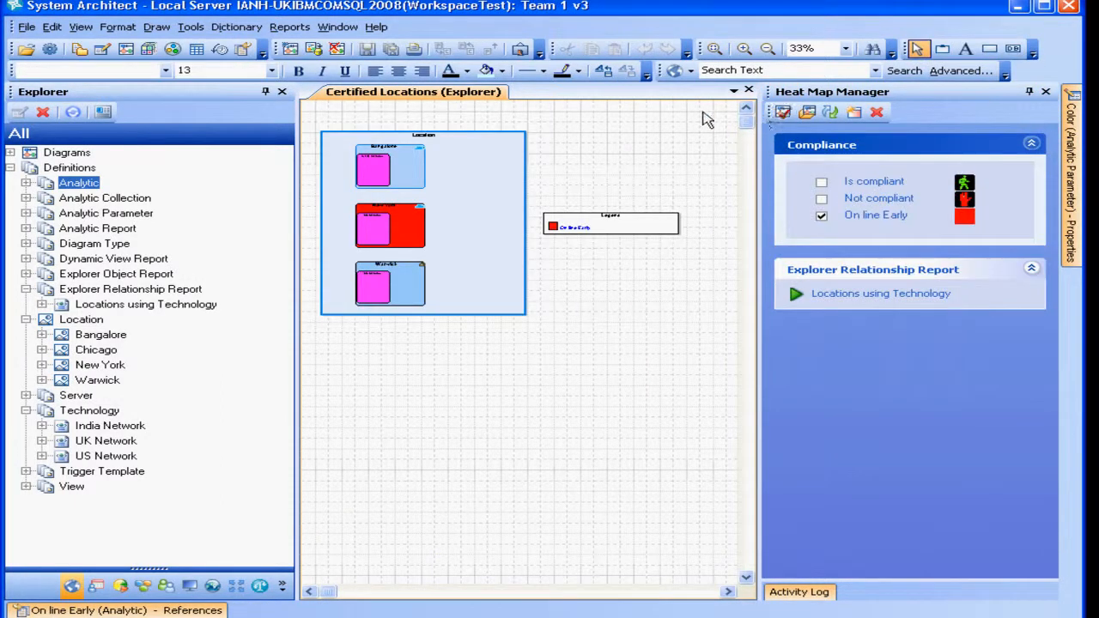
click(744, 49)
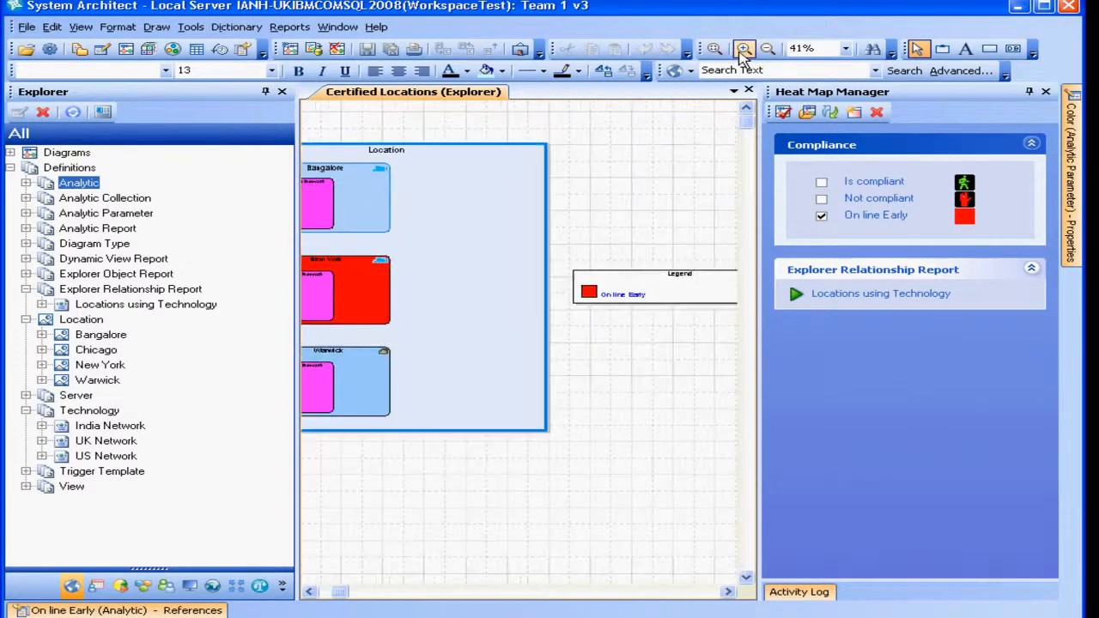
click(744, 49)
click(743, 49)
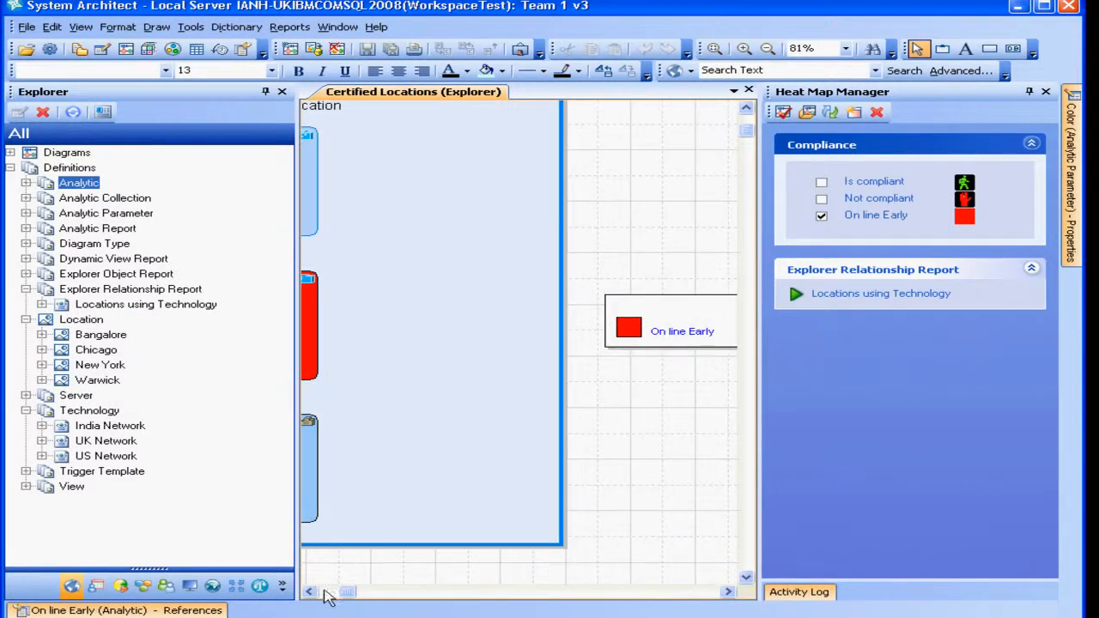
click(326, 591)
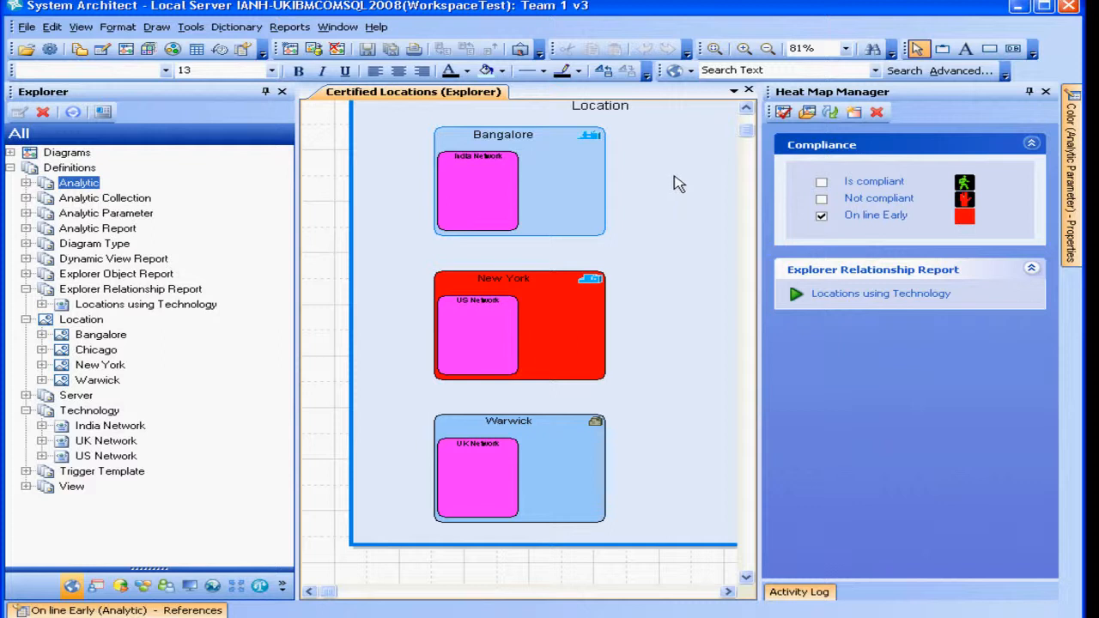
scroll(584, 382, up, 1)
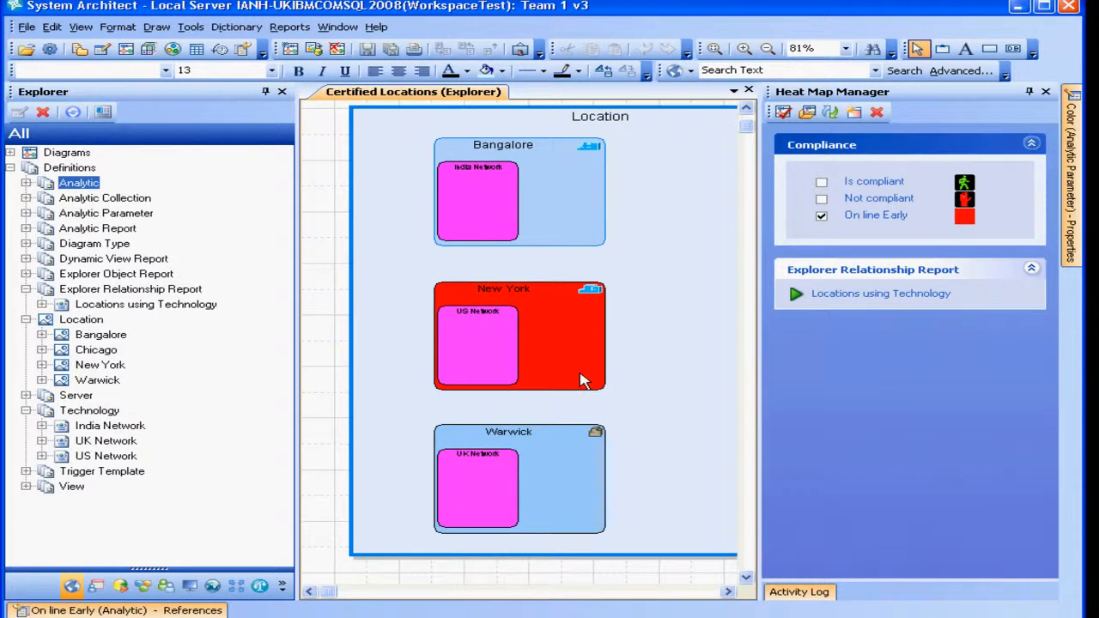
Look up the technology referenced by the New York location and show the US Network's properties in place of the Heat Map Manager.
click(567, 347)
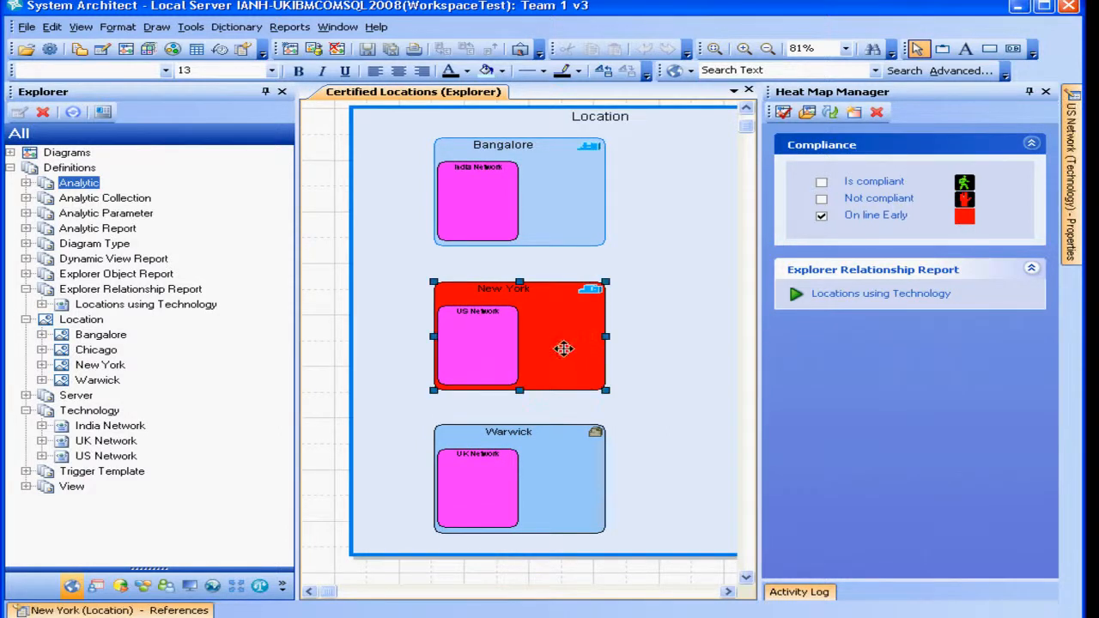
mouse_move(155, 611)
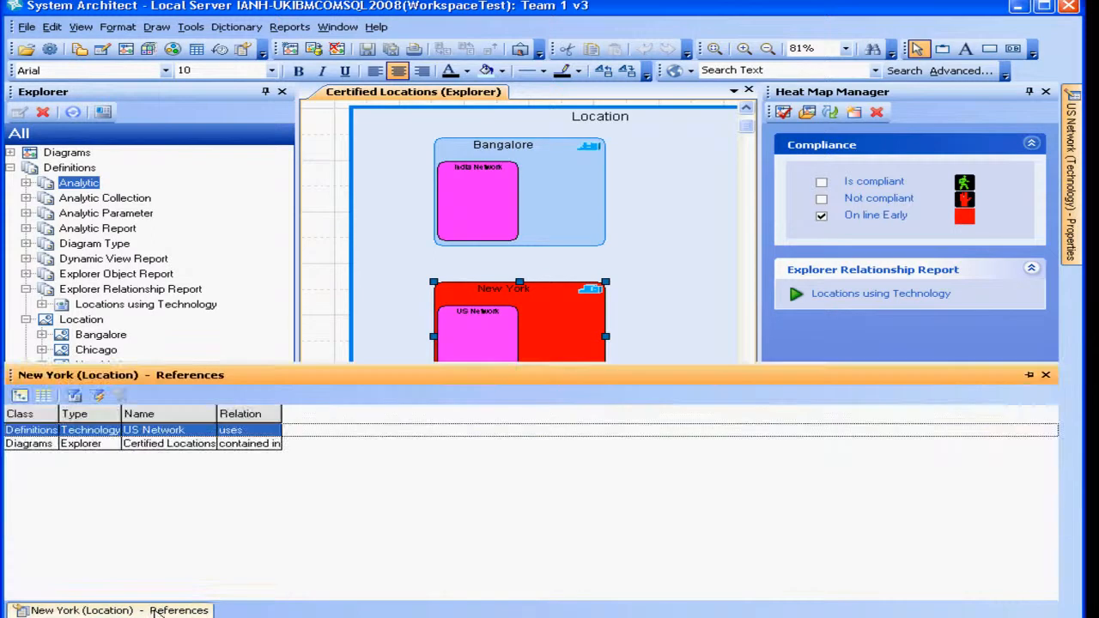
click(122, 430)
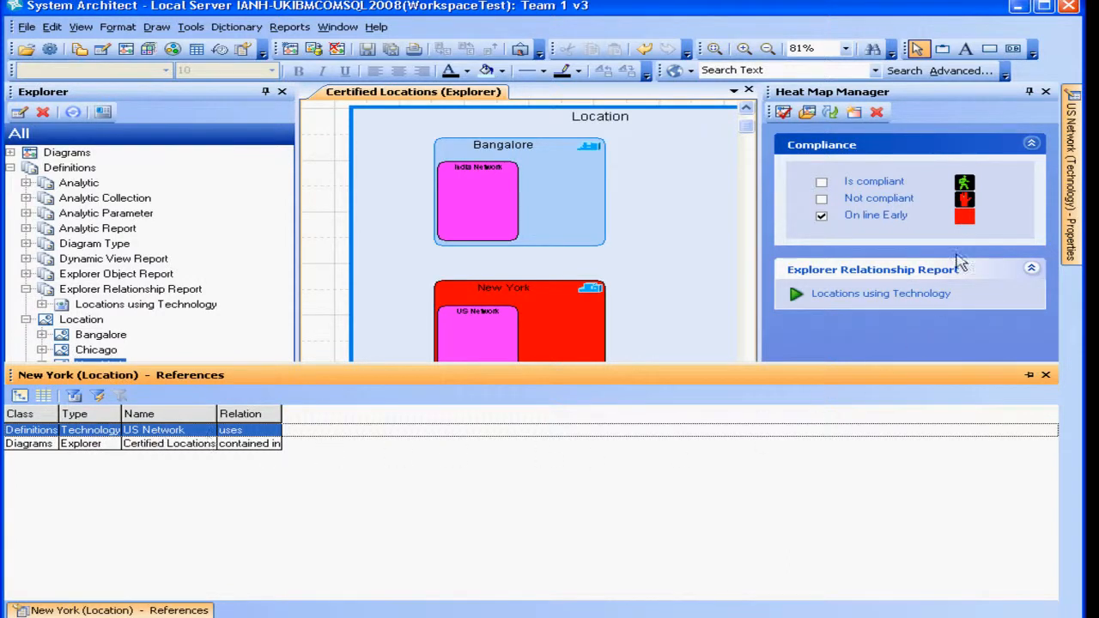
click(1030, 92)
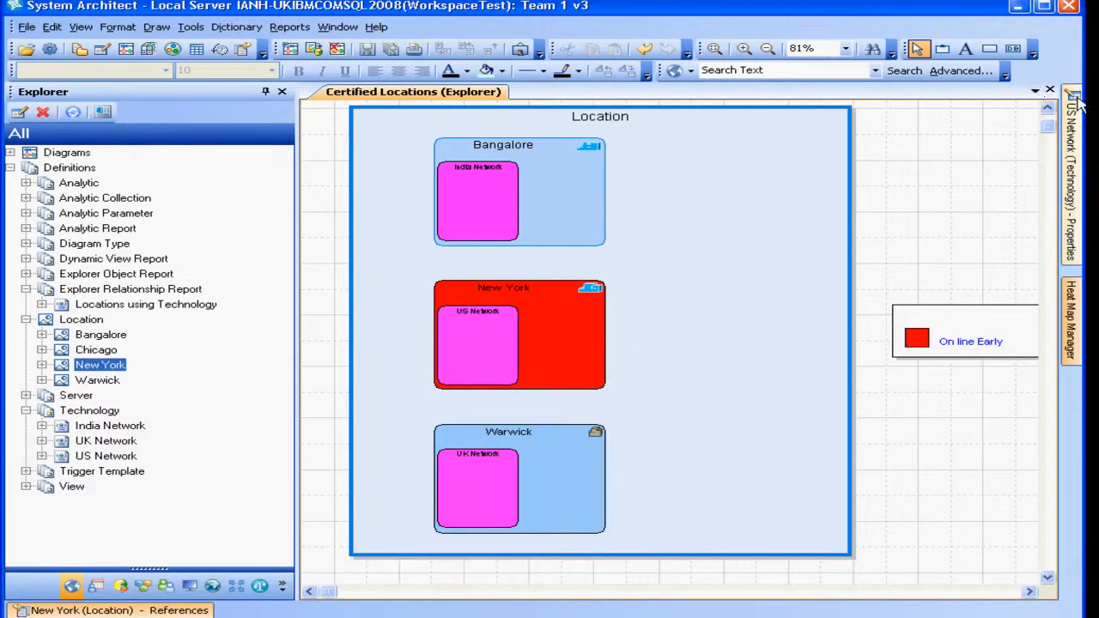
mouse_move(1070, 129)
click(1030, 92)
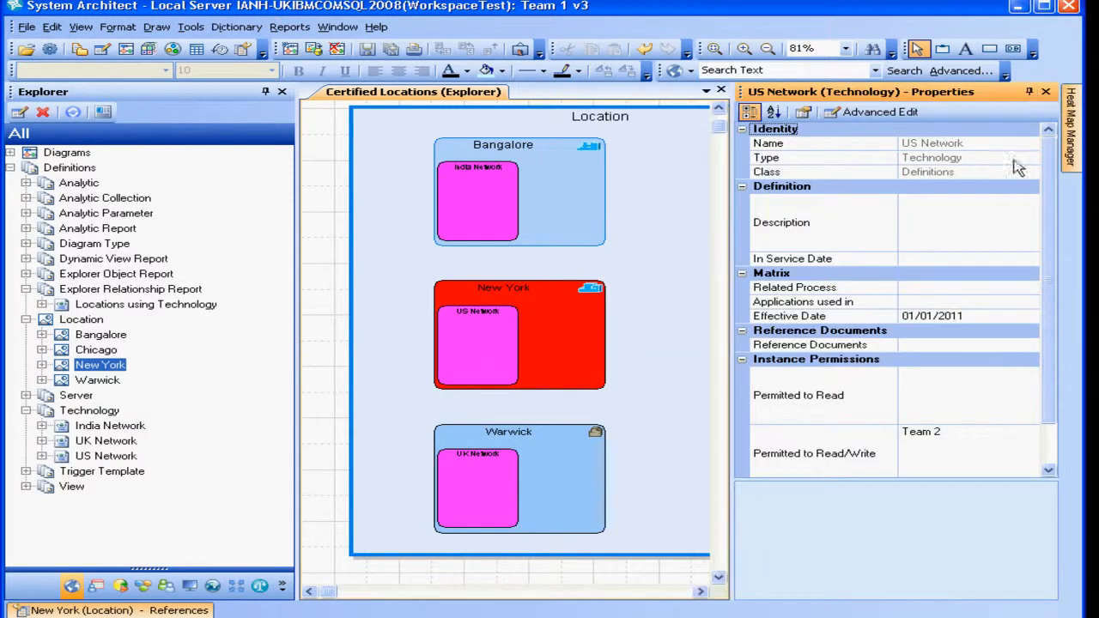
Try to open the US Network technology for editing to change its Effective Date.
click(846, 316)
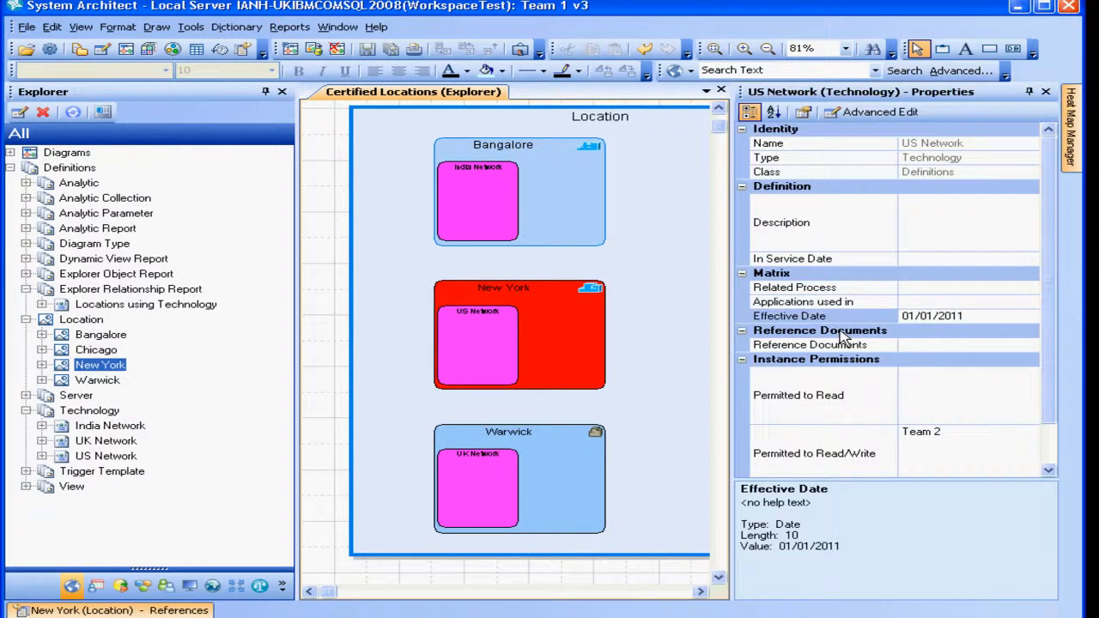
click(927, 316)
click(802, 112)
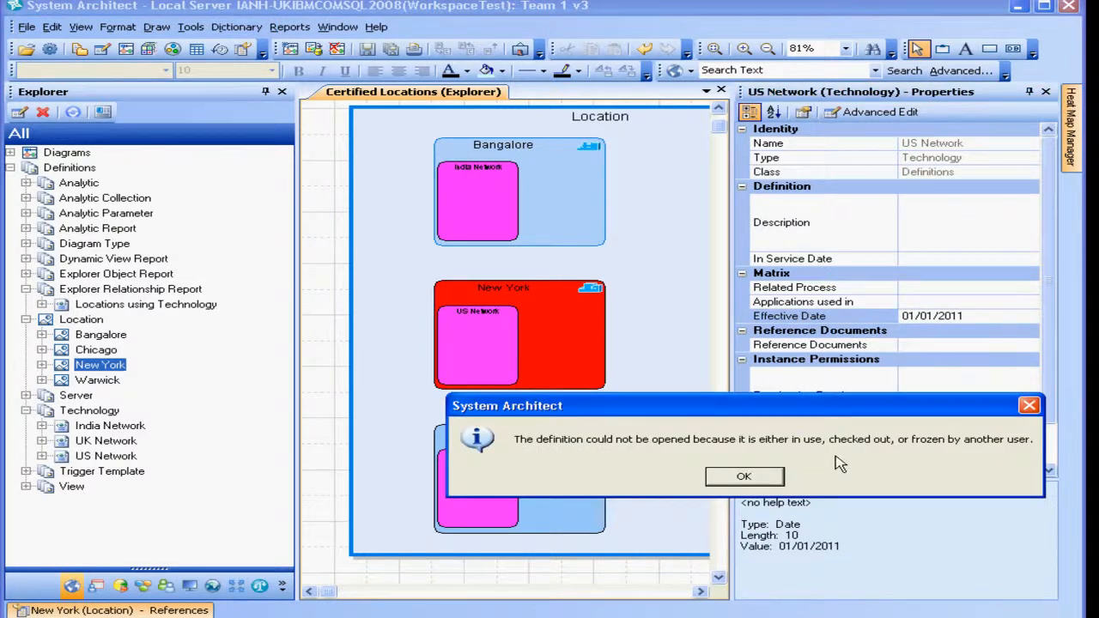
click(759, 479)
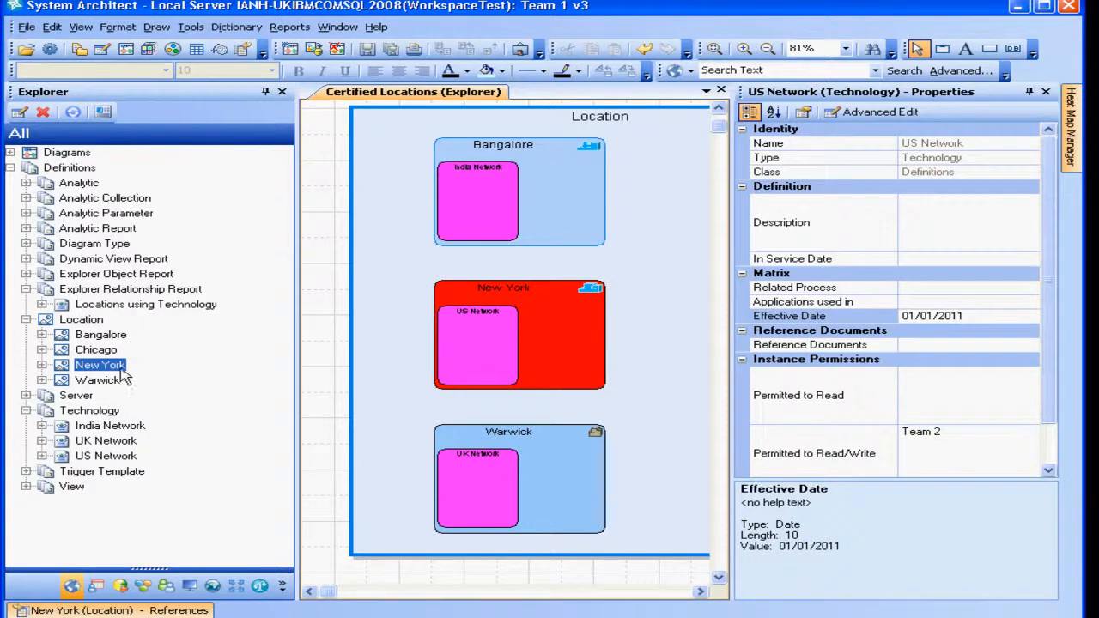
Set the New York location's Effective Date to 01/01/2011 and save the definition.
click(108, 366)
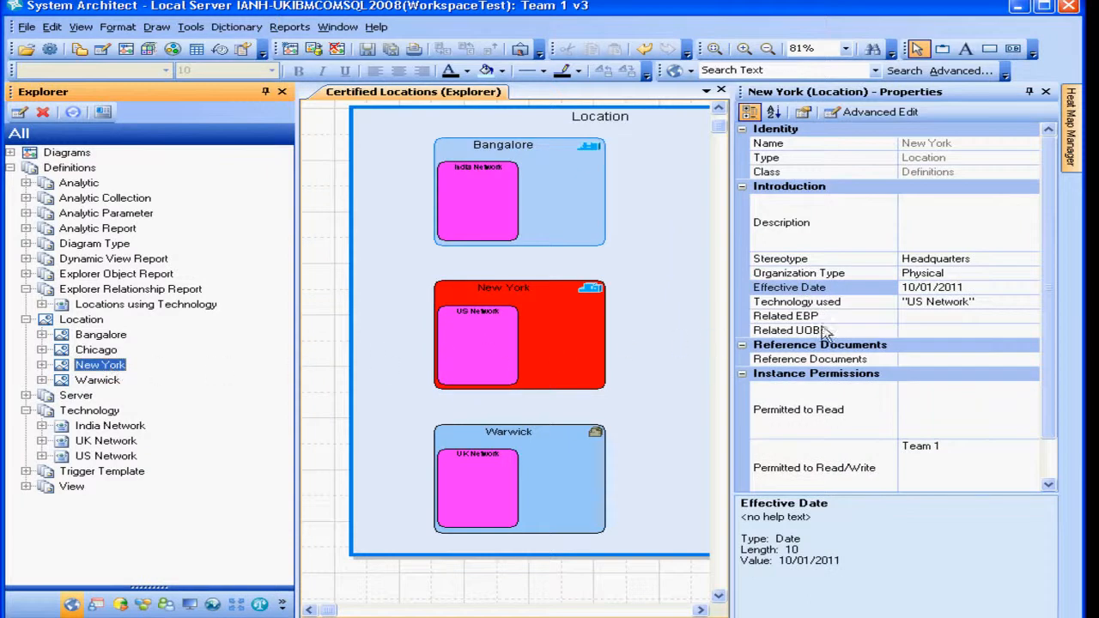
click(803, 111)
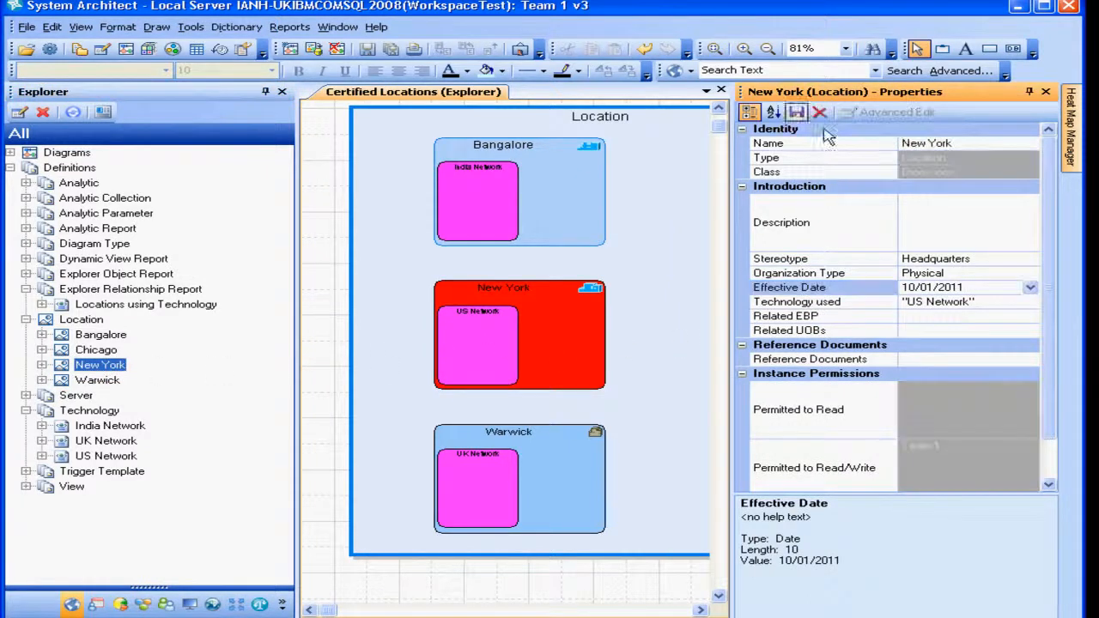
click(1030, 287)
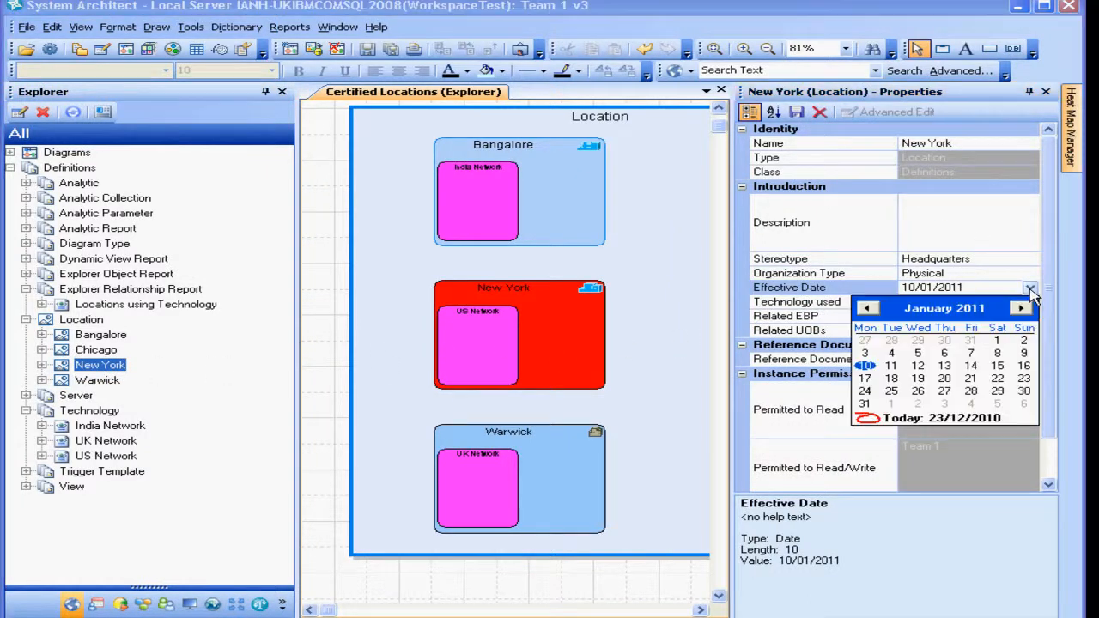
click(998, 342)
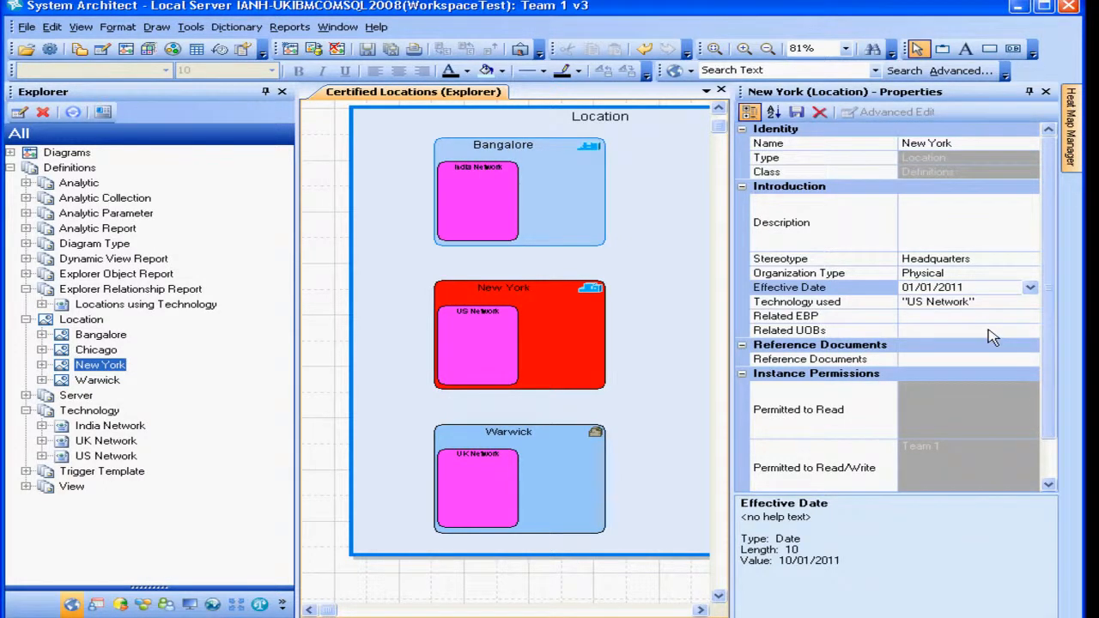
click(797, 112)
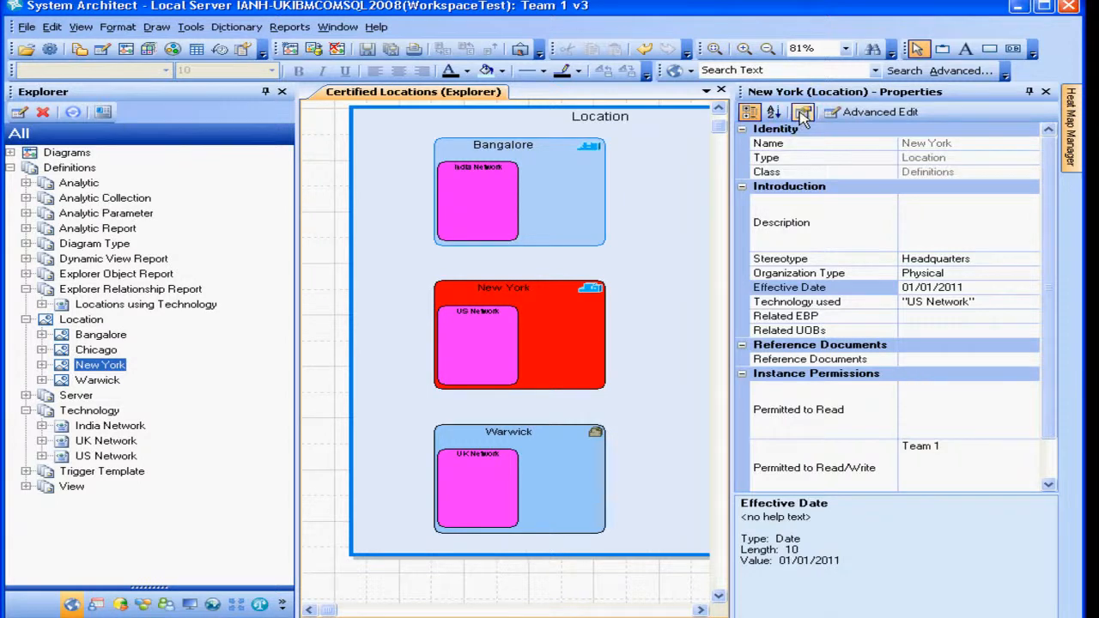
Check the Effective Date of the US Network symbol inside New York on the diagram.
click(492, 342)
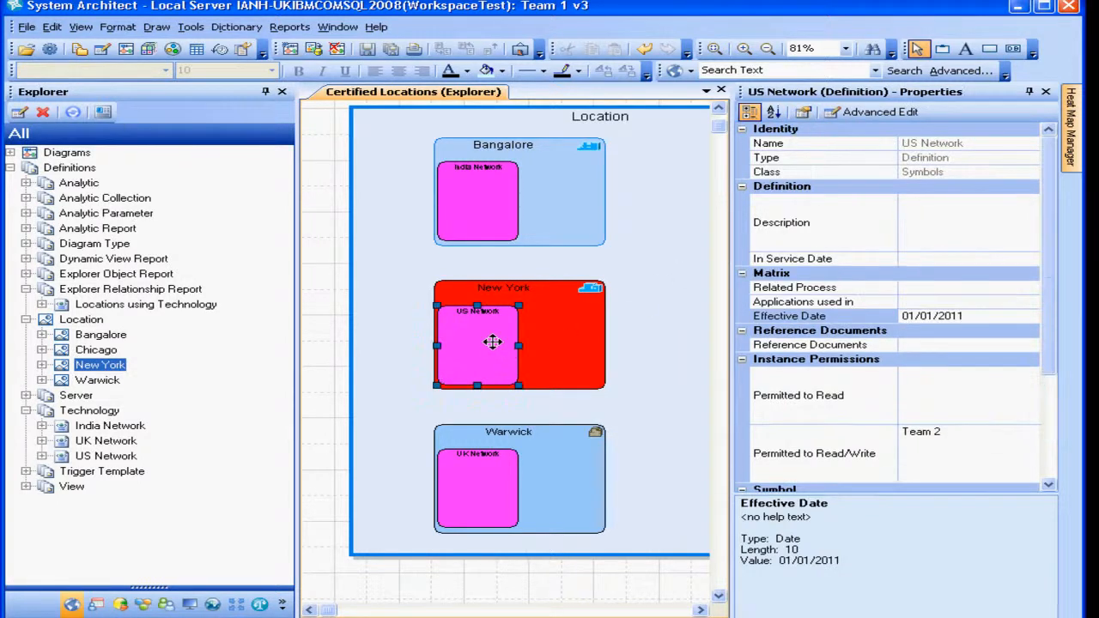
click(589, 339)
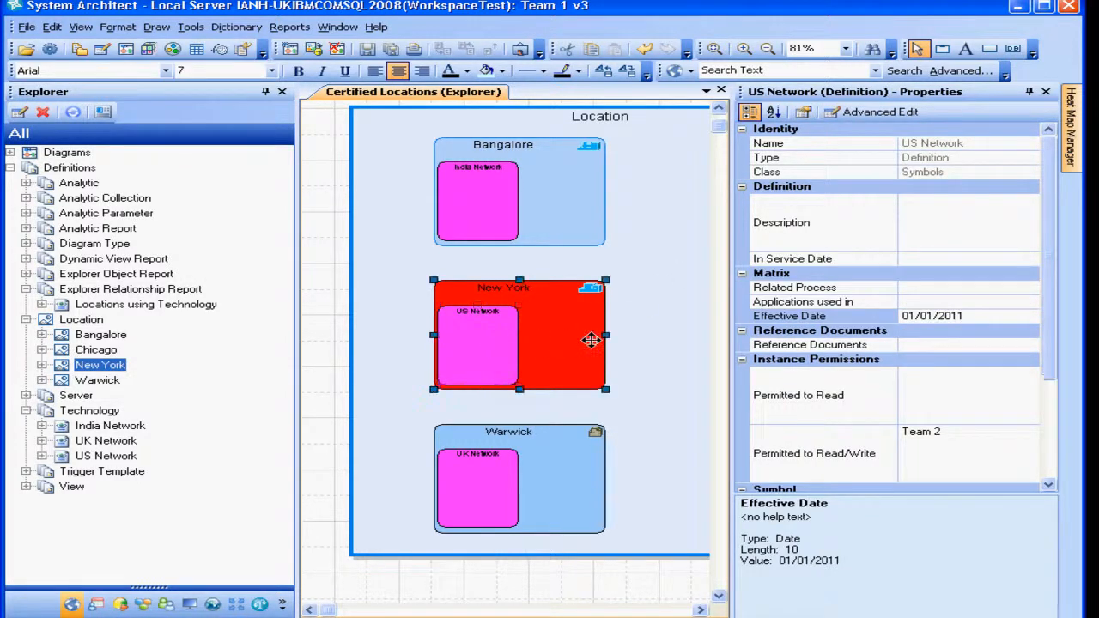
click(496, 352)
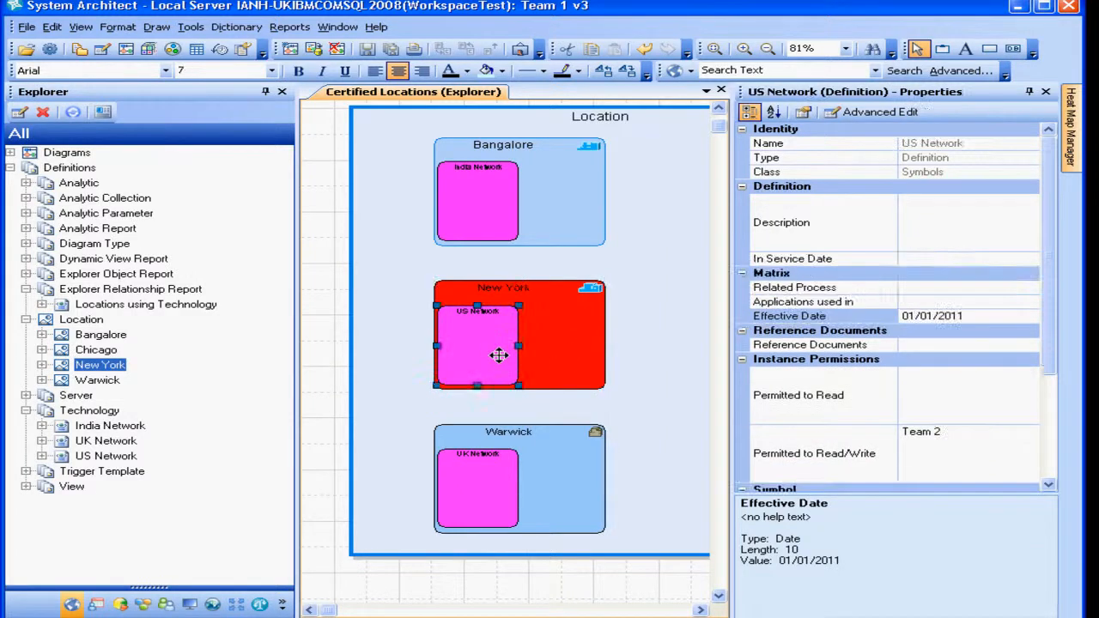
Bring back the Heat Map Manager and reapply the On line Early analytic to the Certified Locations diagram.
click(1029, 92)
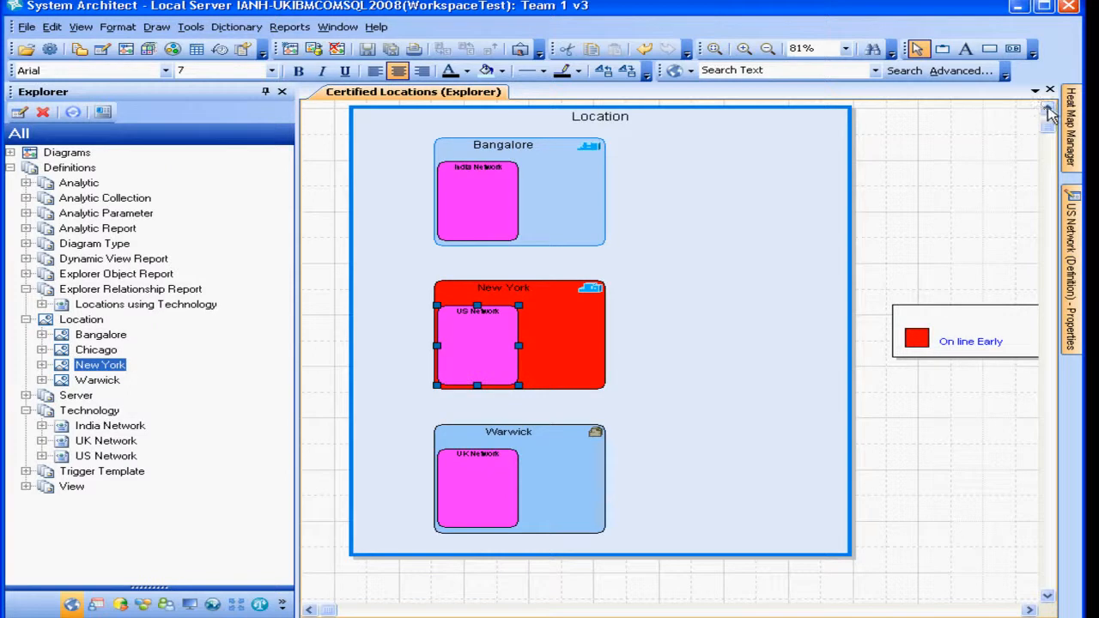
mouse_move(1071, 123)
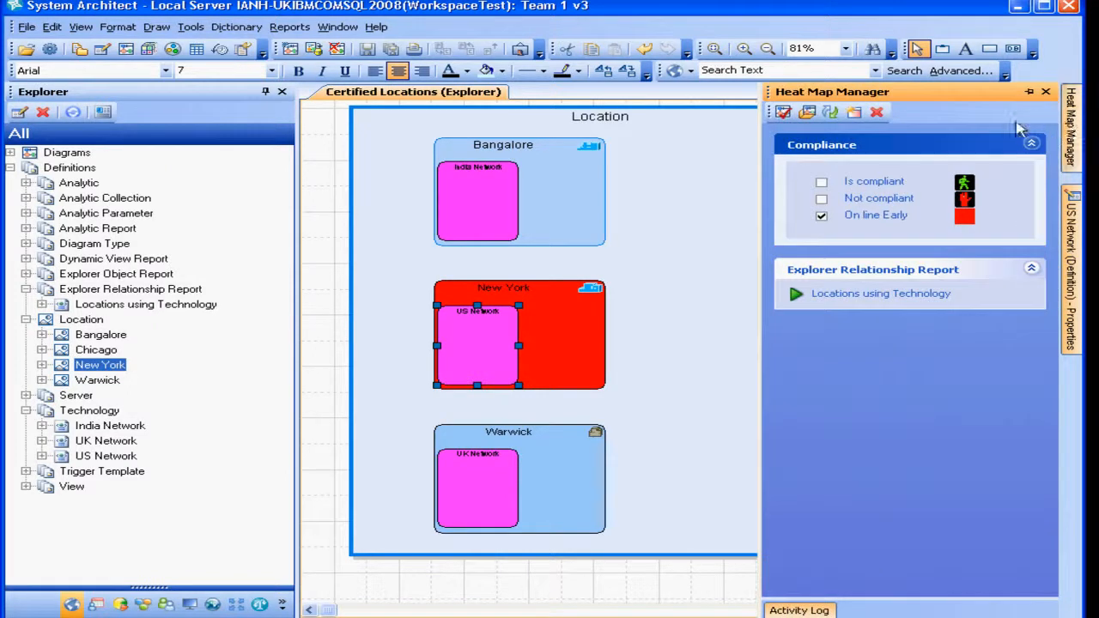
click(1029, 92)
click(807, 113)
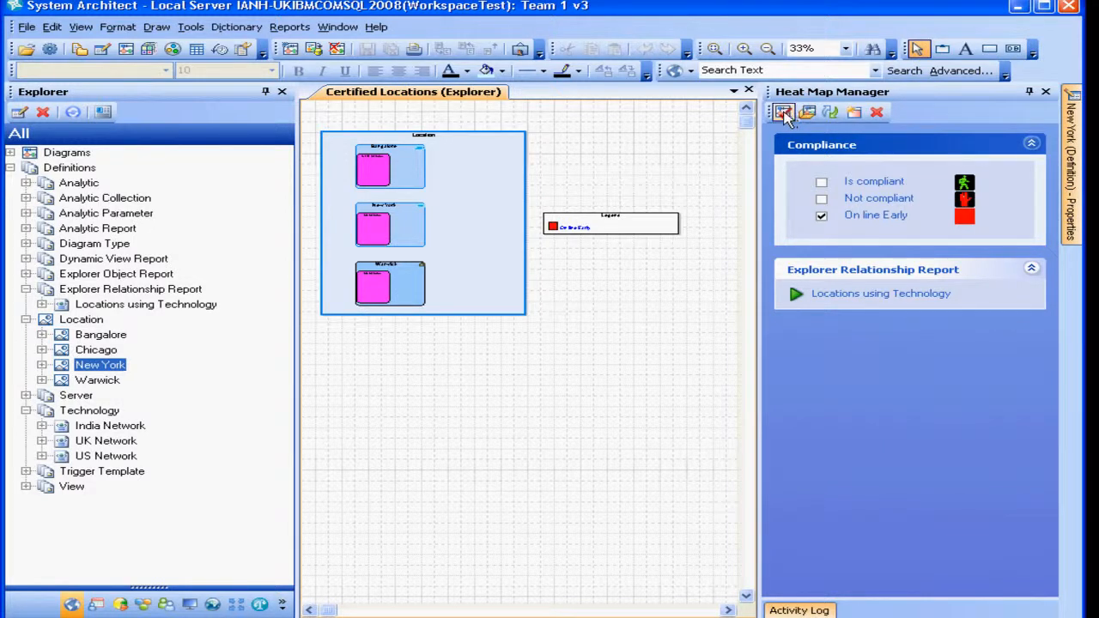
click(784, 114)
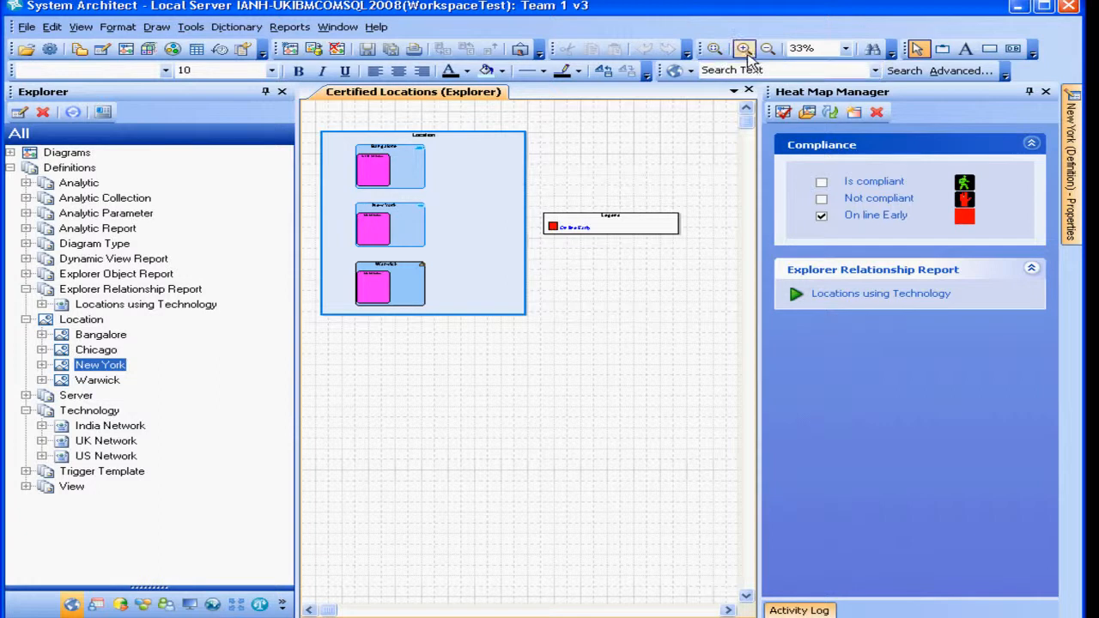
click(807, 50)
text(93)
key(Return)
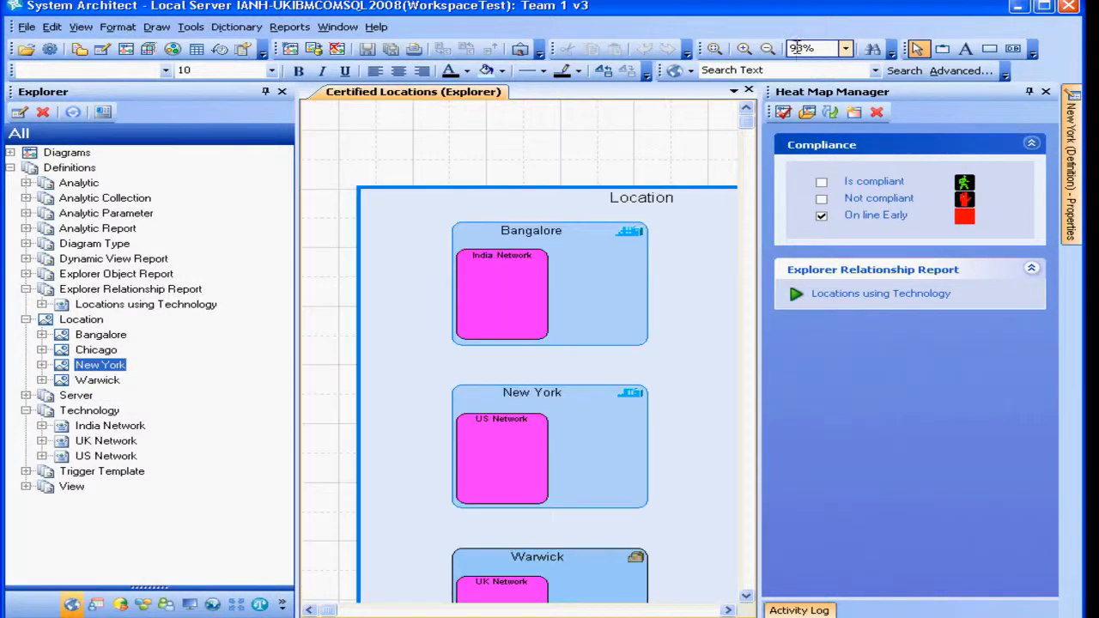
click(746, 596)
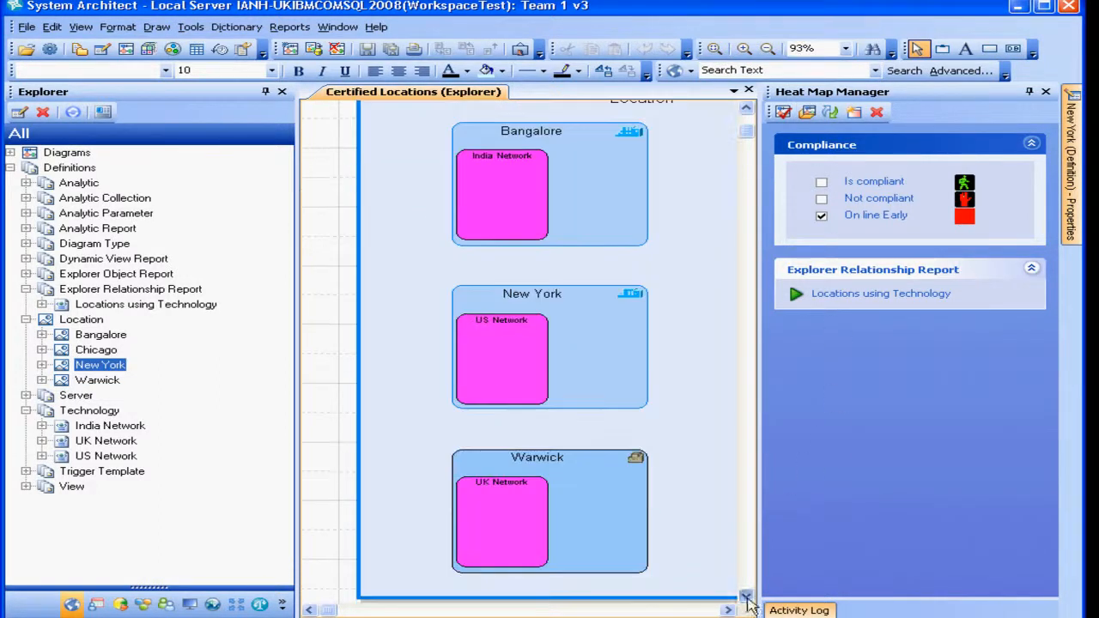